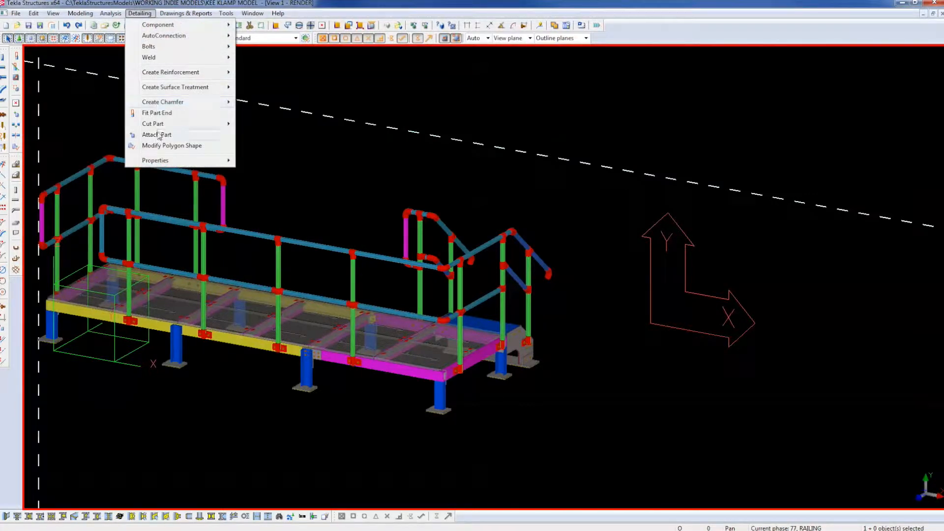
Zoom in toward the stair railing end and orbit the view around the railing clamp.
{"action": "left_click", "coordinate": [49, 119]}
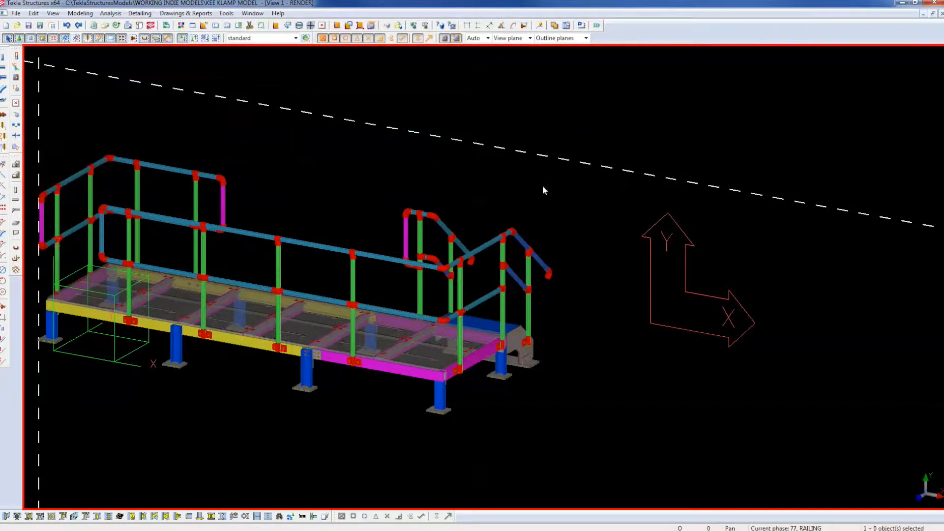
{"action": "middle_click_drag", "start_coordinate": [572, 335], "coordinate": [628, 331]}
{"action": "scroll", "coordinate": [628, 331], "scroll_direction": "up", "scroll_amount": 5}
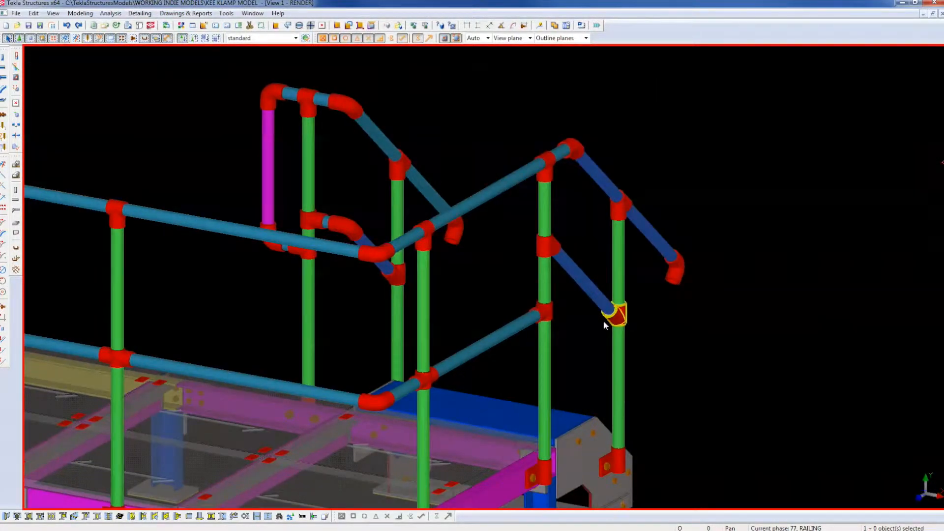
{"action": "middle_click_drag", "start_coordinate": [553, 261], "coordinate": [569, 327]}
{"action": "scroll", "coordinate": [579, 312], "scroll_direction": "up", "scroll_amount": 3}
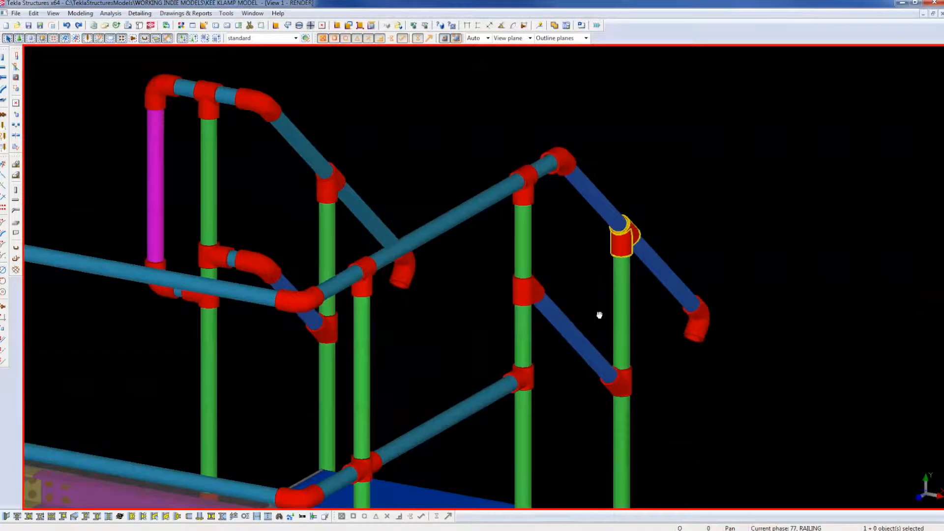
{"action": "scroll", "coordinate": [564, 370], "scroll_direction": "up", "scroll_amount": 1}
{"action": "key", "text": "v"}
{"action": "left_click", "coordinate": [567, 363]}
{"action": "mouse_move", "coordinate": [561, 372]}
{"action": "middle_mouse_down", "text": "ctrl"}
{"action": "mouse_move", "coordinate": [427, 385]}
{"action": "mouse_move", "coordinate": [480, 401]}
{"action": "mouse_move", "coordinate": [552, 384]}
{"action": "middle_mouse_up", "text": "ctrl"}
{"action": "scroll", "coordinate": [586, 340], "scroll_direction": "up", "scroll_amount": 4}
{"action": "scroll", "coordinate": [586, 340], "scroll_direction": "up", "scroll_amount": 1}
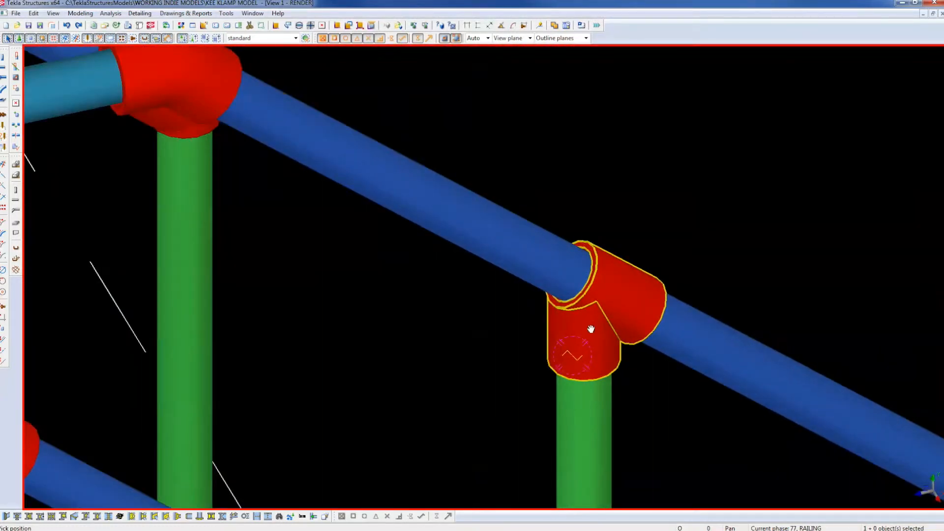
{"action": "scroll", "coordinate": [591, 329], "scroll_direction": "down", "scroll_amount": 2}
Inspect the clamp on the inclined post by deleting it temporarily, undoing, and selecting its sleeve.
{"action": "right_click", "coordinate": [650, 261]}
{"action": "left_click", "coordinate": [629, 298]}
{"action": "scroll", "coordinate": [628, 295], "scroll_direction": "up", "scroll_amount": 4}
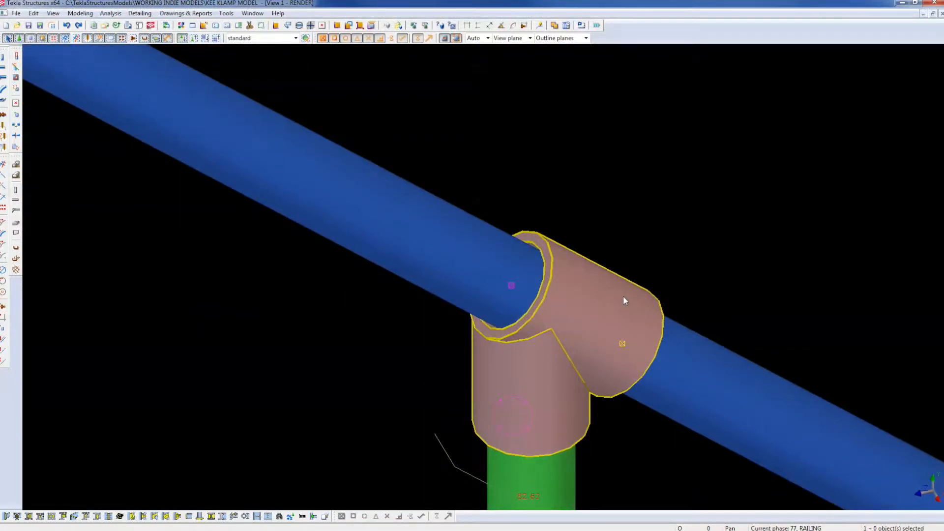
{"action": "key", "text": "Delete"}
{"action": "key", "text": "ctrl+z"}
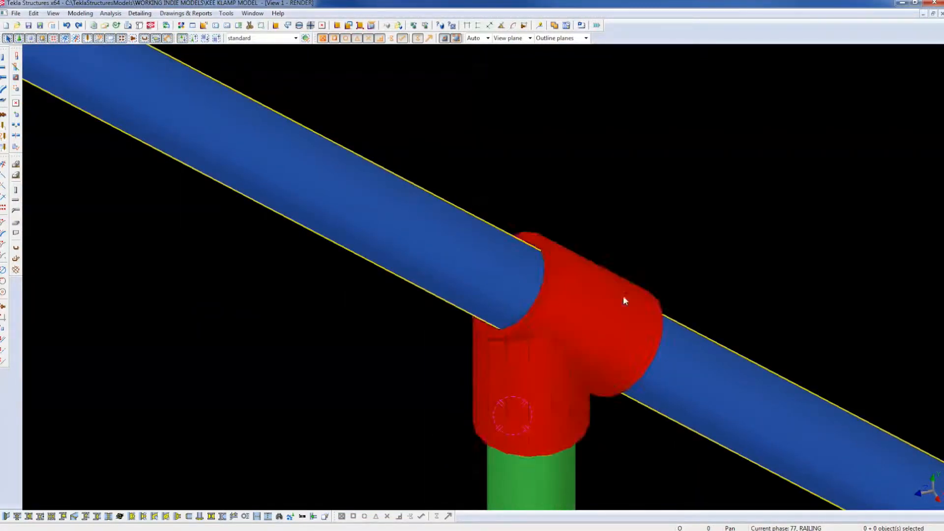
{"action": "left_click", "coordinate": [613, 291]}
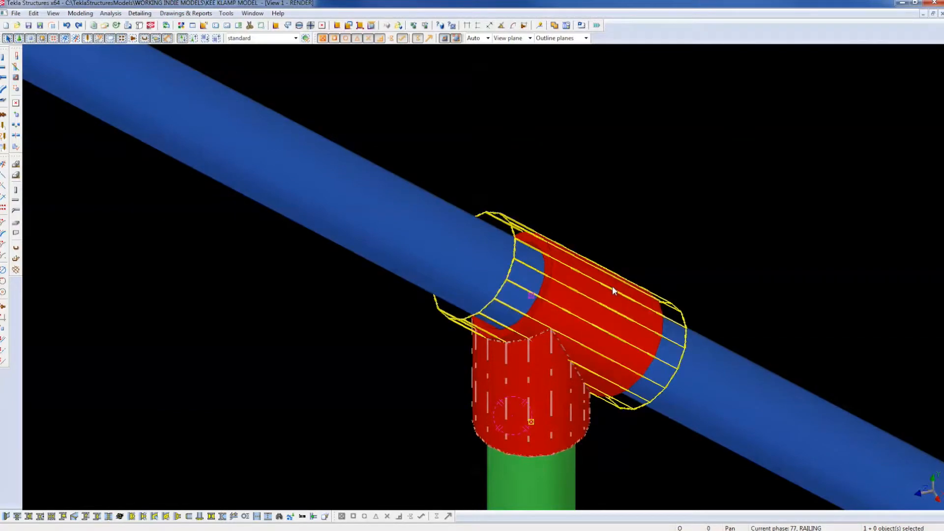
{"action": "left_click", "coordinate": [685, 340]}
{"action": "left_click", "coordinate": [669, 162]}
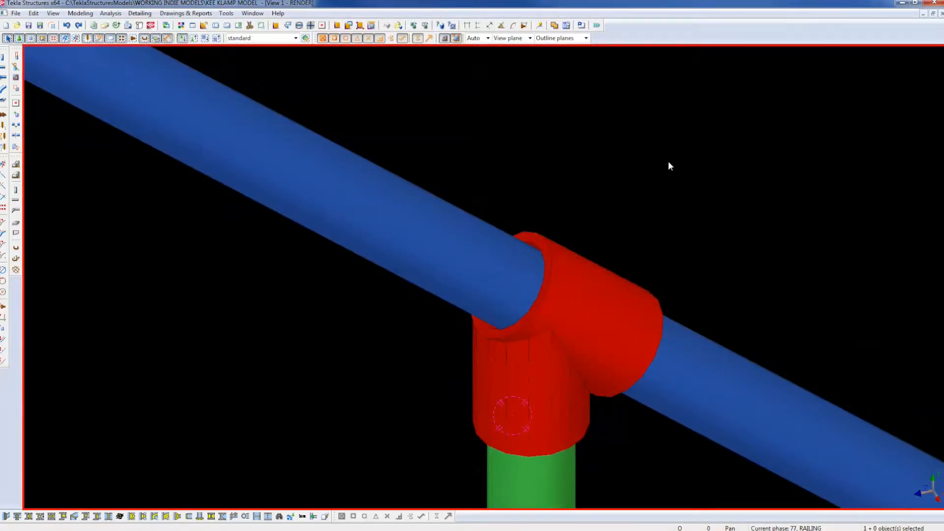
Pan and orbit the model around a new pivot point, then interrupt the running pan command.
{"action": "scroll", "coordinate": [654, 163], "scroll_direction": "down", "scroll_amount": 8}
{"action": "middle_click_drag", "start_coordinate": [717, 414], "coordinate": [458, 197]}
{"action": "scroll", "coordinate": [457, 198], "scroll_direction": "down", "scroll_amount": 2}
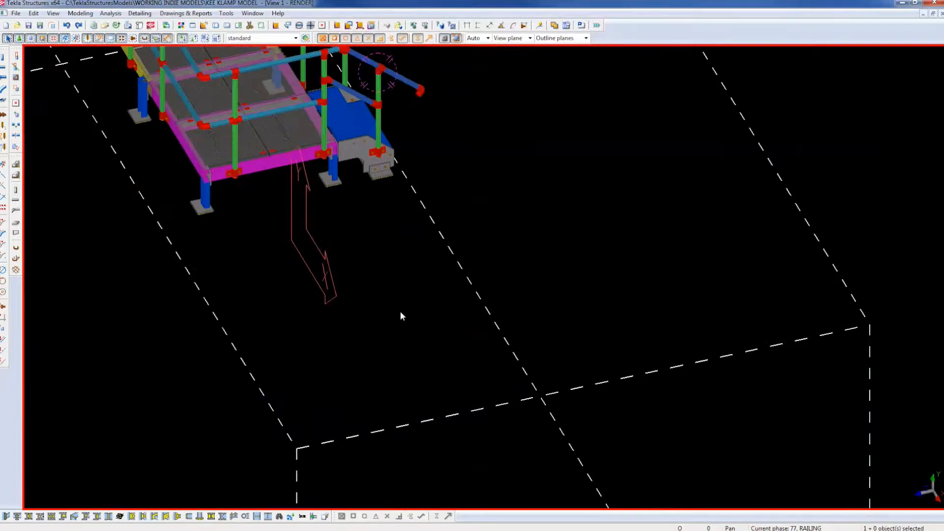
{"action": "key", "text": "v"}
{"action": "scroll", "coordinate": [396, 347], "scroll_direction": "up", "scroll_amount": 5}
{"action": "mouse_move", "coordinate": [484, 366]}
{"action": "middle_mouse_down", "text": "ctrl"}
{"action": "mouse_move", "coordinate": [487, 348]}
{"action": "mouse_move", "coordinate": [471, 354]}
{"action": "mouse_move", "coordinate": [480, 356]}
{"action": "middle_mouse_up", "text": "ctrl"}
{"action": "scroll", "coordinate": [402, 366], "scroll_direction": "up", "scroll_amount": 2}
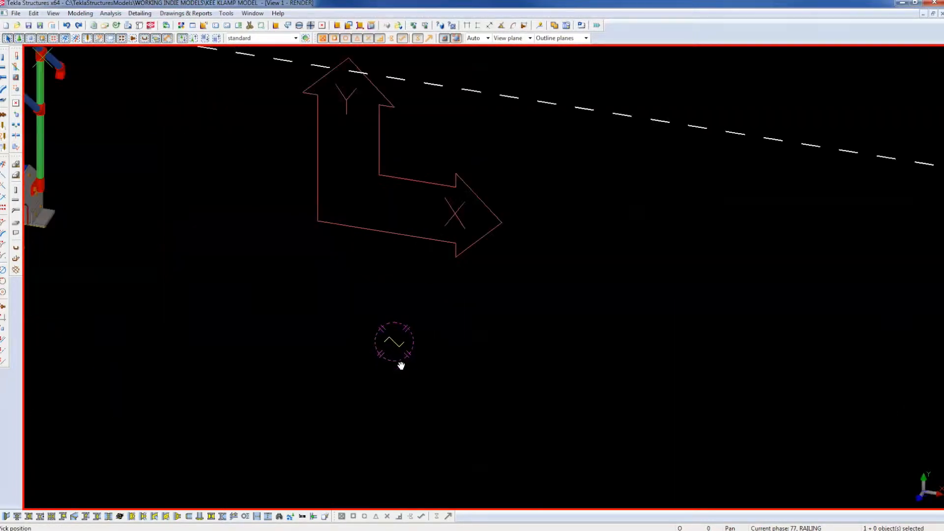
{"action": "right_click", "coordinate": [237, 229]}
{"action": "left_click", "coordinate": [254, 234]}
Redraw the view and zoom onto the short railing section with the magenta post.
{"action": "right_click", "coordinate": [179, 107]}
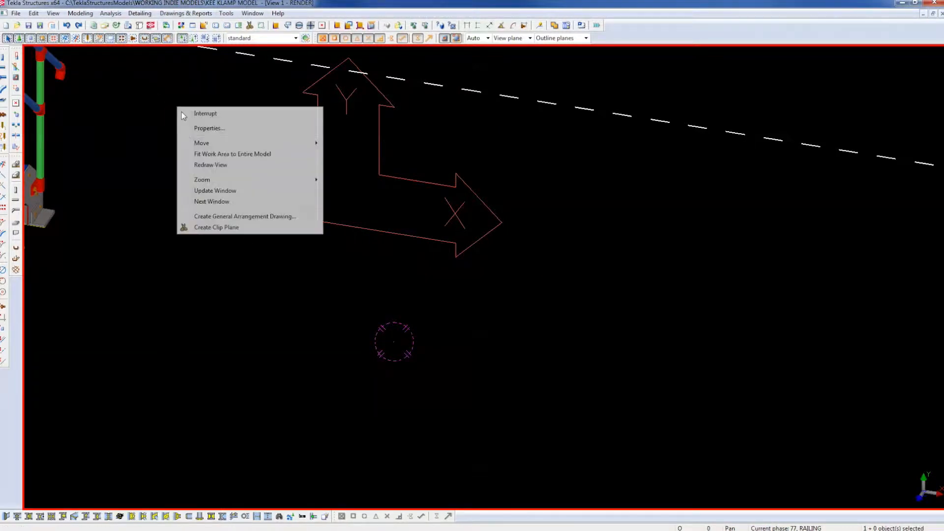
{"action": "left_click", "coordinate": [202, 165]}
{"action": "scroll", "coordinate": [423, 305], "scroll_direction": "up", "scroll_amount": 2}
{"action": "scroll", "coordinate": [606, 332], "scroll_direction": "up", "scroll_amount": 2}
{"action": "middle_click_drag", "start_coordinate": [606, 333], "coordinate": [629, 354]}
{"action": "scroll", "coordinate": [566, 235], "scroll_direction": "down", "scroll_amount": 3}
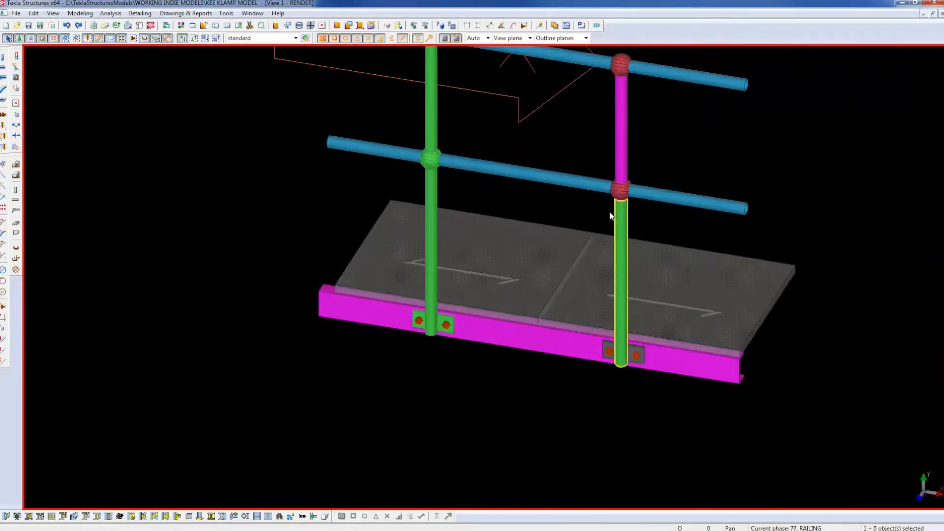
Check selections of the magenta upper post, grey lower post and both joints, then zoom to the base plate.
{"action": "scroll", "coordinate": [566, 236], "scroll_direction": "up", "scroll_amount": 1}
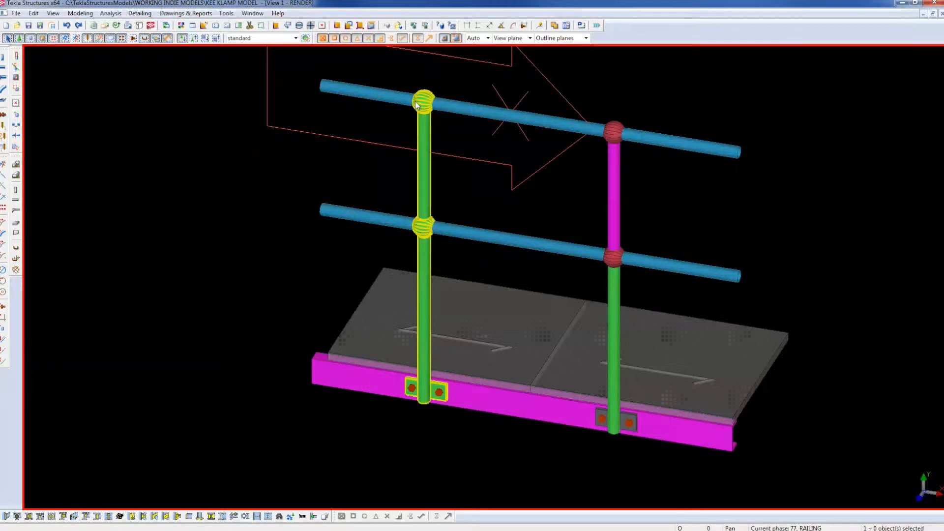
{"action": "left_click", "coordinate": [618, 217]}
{"action": "left_click", "coordinate": [654, 211]}
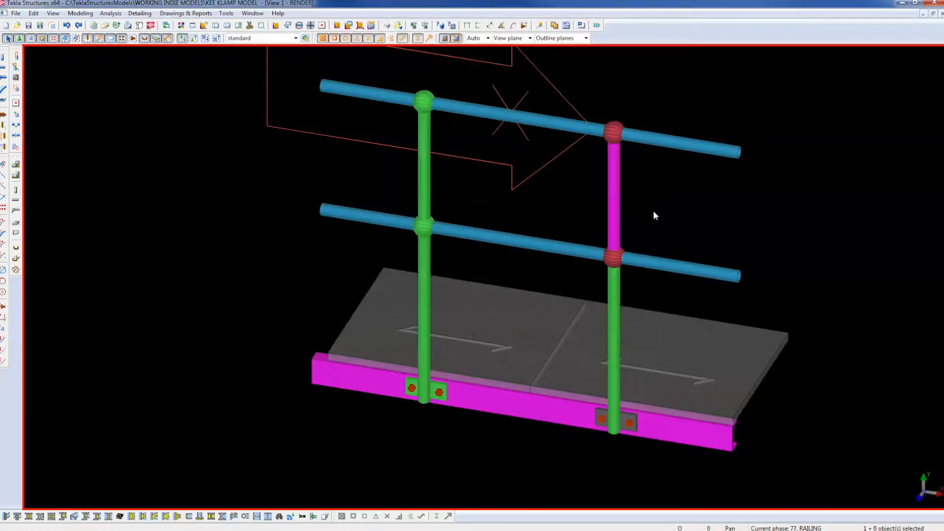
{"action": "left_click", "coordinate": [624, 209]}
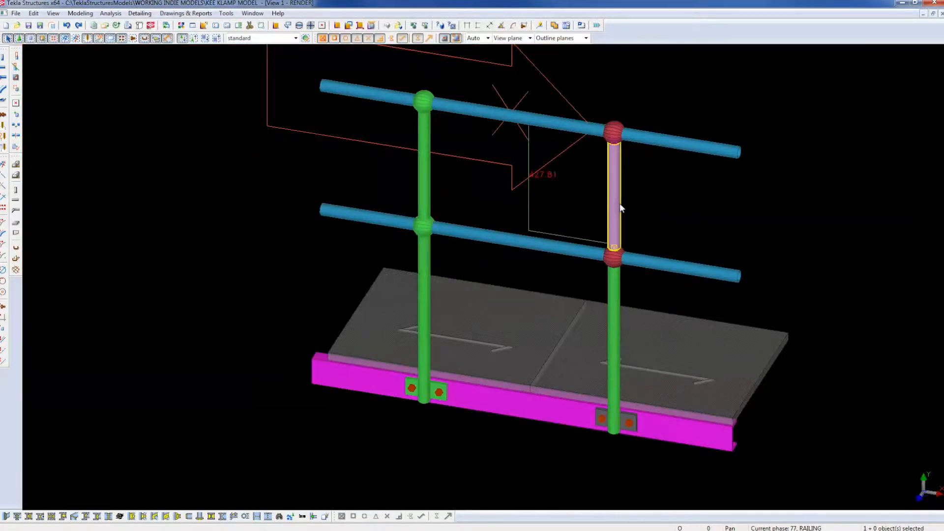
{"action": "left_click", "coordinate": [622, 281]}
{"action": "left_click", "coordinate": [624, 264]}
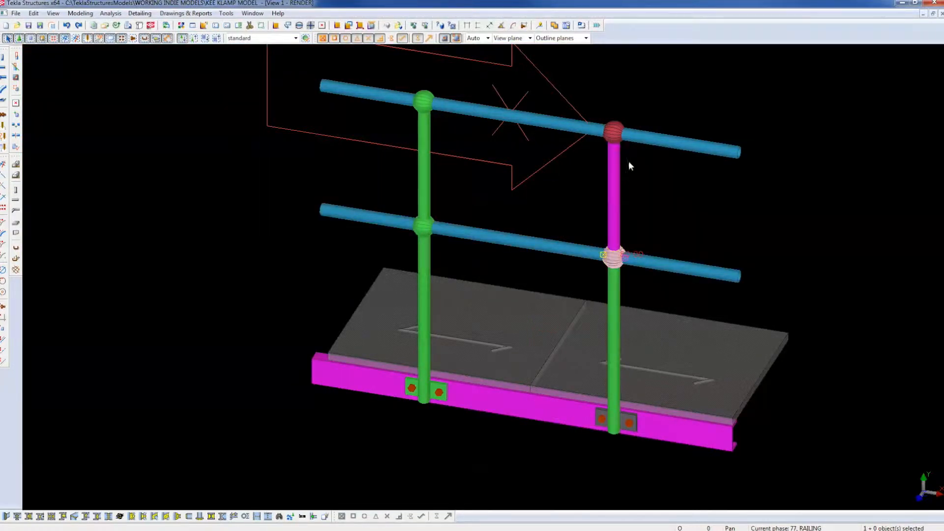
{"action": "left_click", "coordinate": [617, 132]}
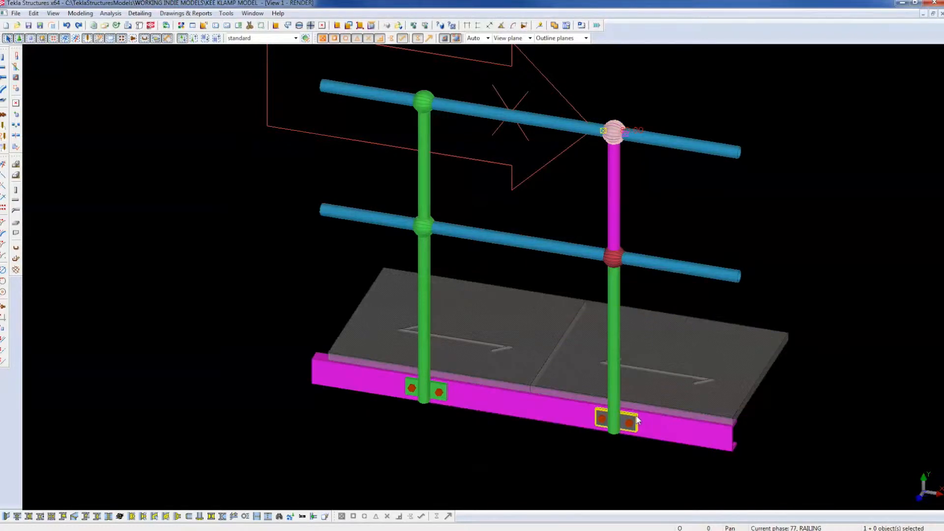
{"action": "left_click", "coordinate": [662, 195]}
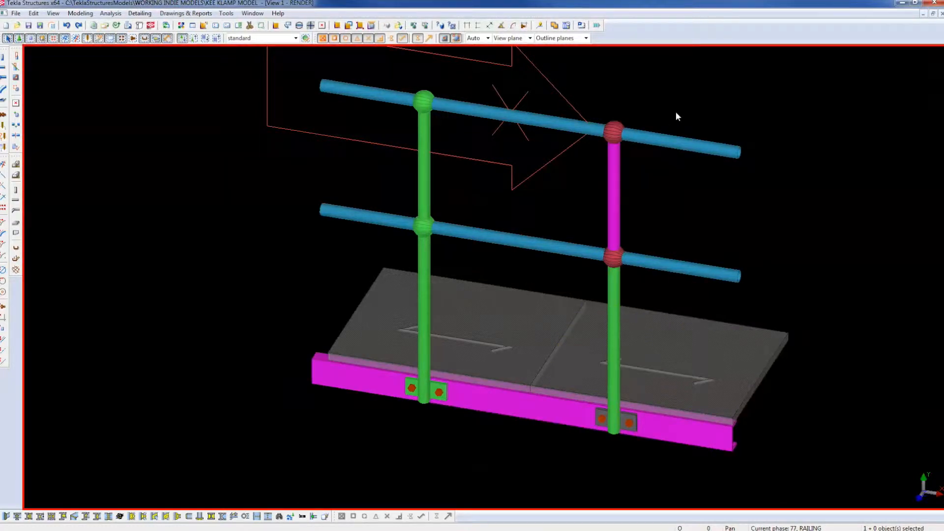
{"action": "scroll", "coordinate": [439, 442], "scroll_direction": "up", "scroll_amount": 5}
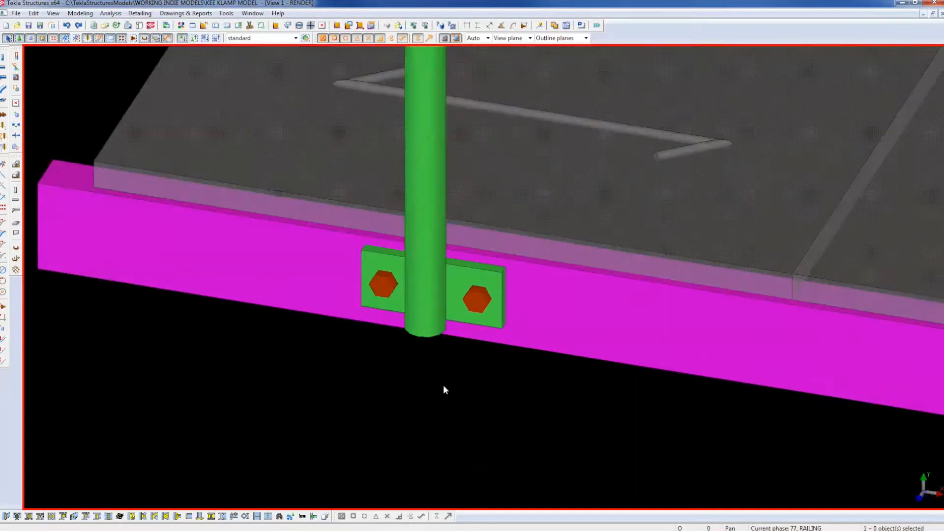
Add the magenta edge beam to the base plate bolt group, then run Numbering on the model.
{"action": "right_click", "coordinate": [468, 305]}
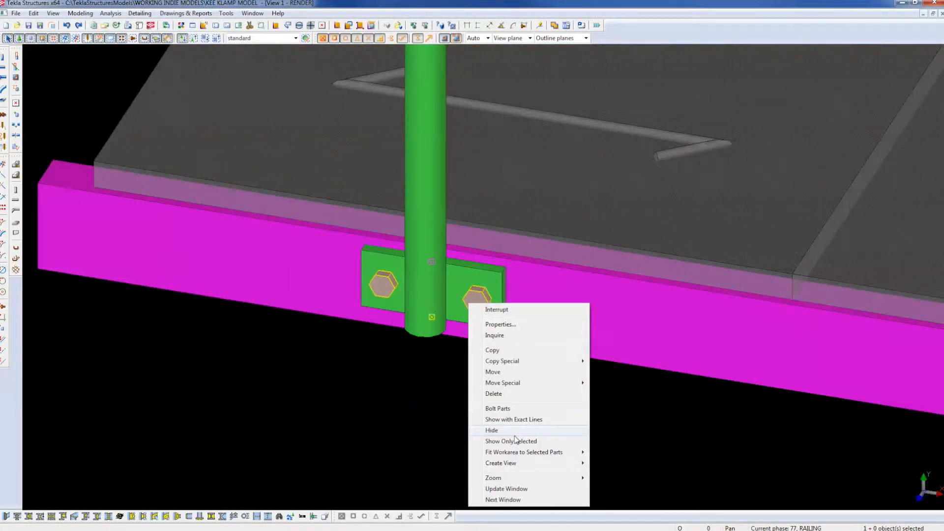
{"action": "left_click", "coordinate": [498, 408]}
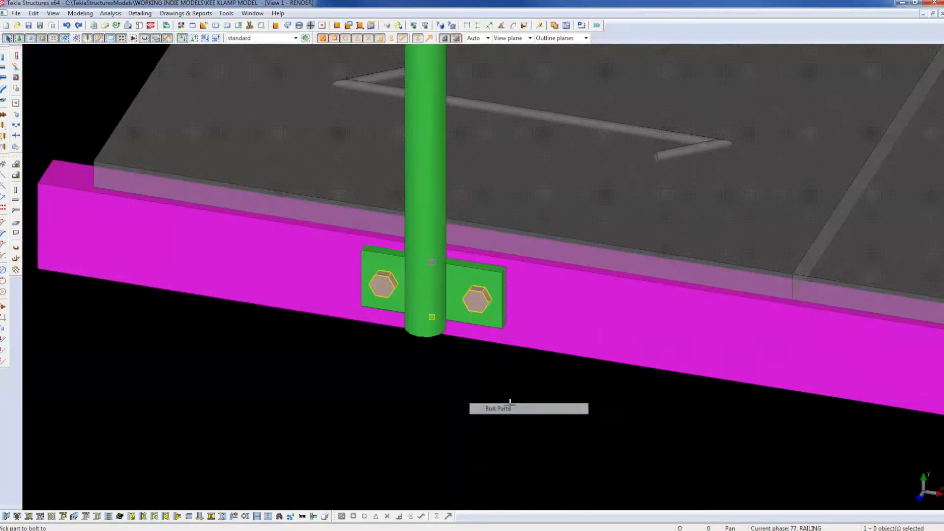
{"action": "left_click", "coordinate": [530, 365]}
{"action": "scroll", "coordinate": [490, 387], "scroll_direction": "down", "scroll_amount": 8}
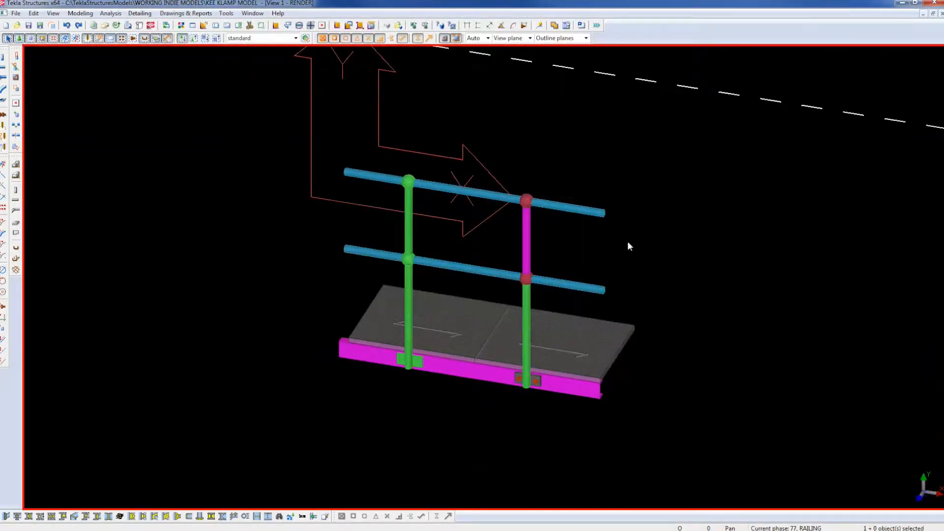
{"action": "left_click", "coordinate": [541, 25]}
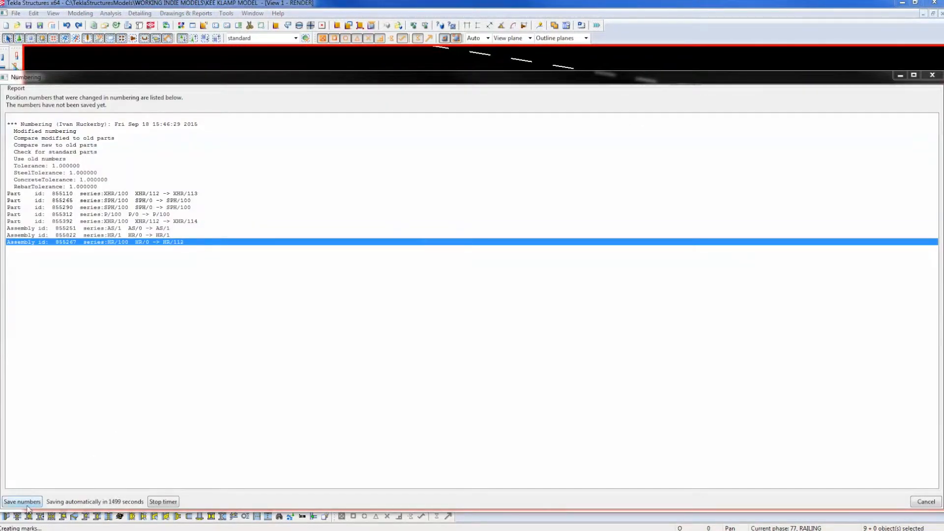
Save the new numbers, select the railing post assembly and choose Single Drawings in AutoDrawings.
{"action": "left_click", "coordinate": [24, 504]}
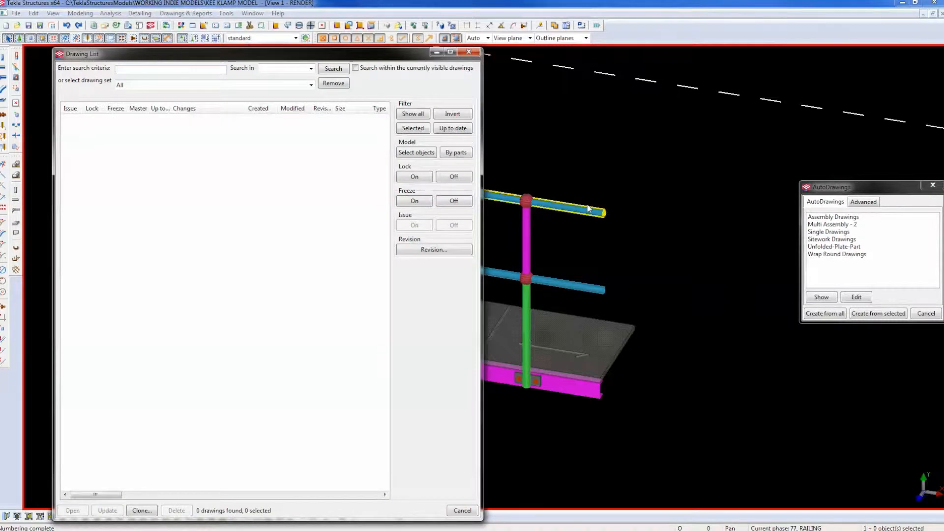
{"action": "middle_click_drag", "start_coordinate": [647, 252], "coordinate": [782, 270]}
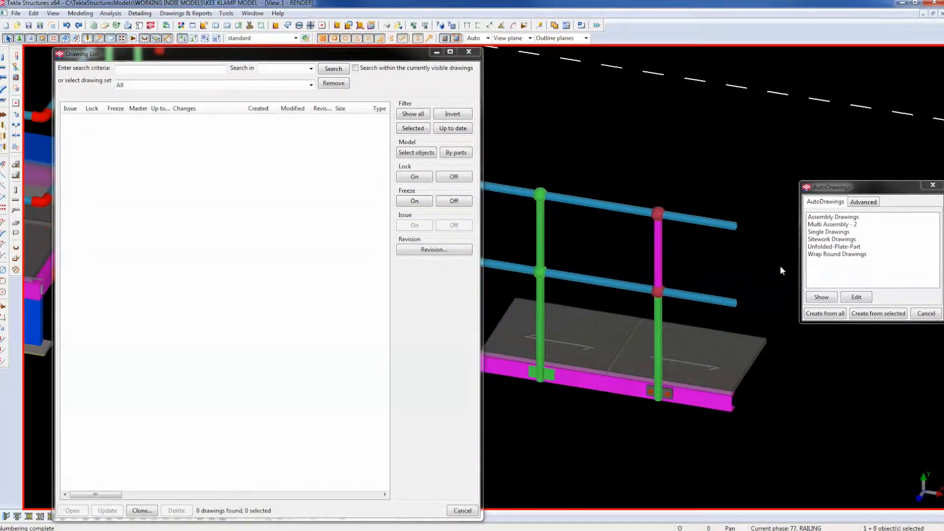
{"action": "left_click", "coordinate": [660, 249]}
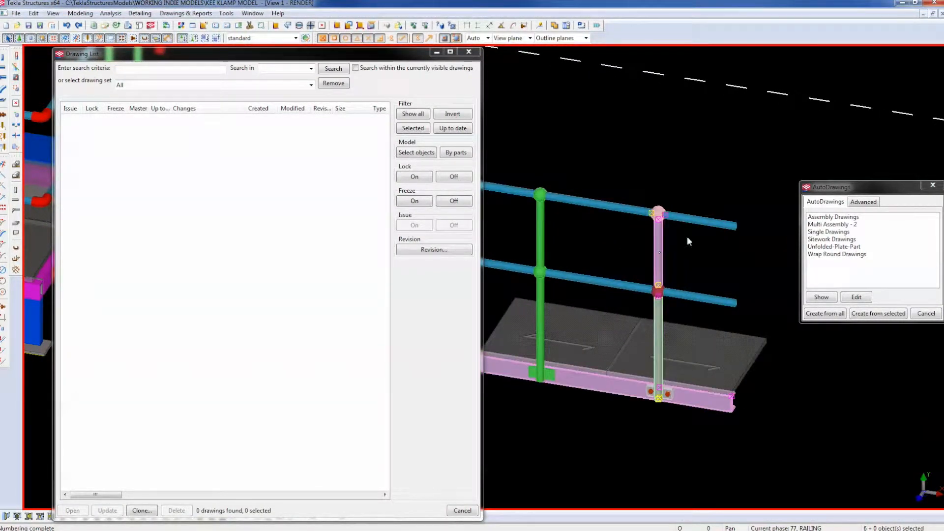
{"action": "left_click", "coordinate": [829, 232]}
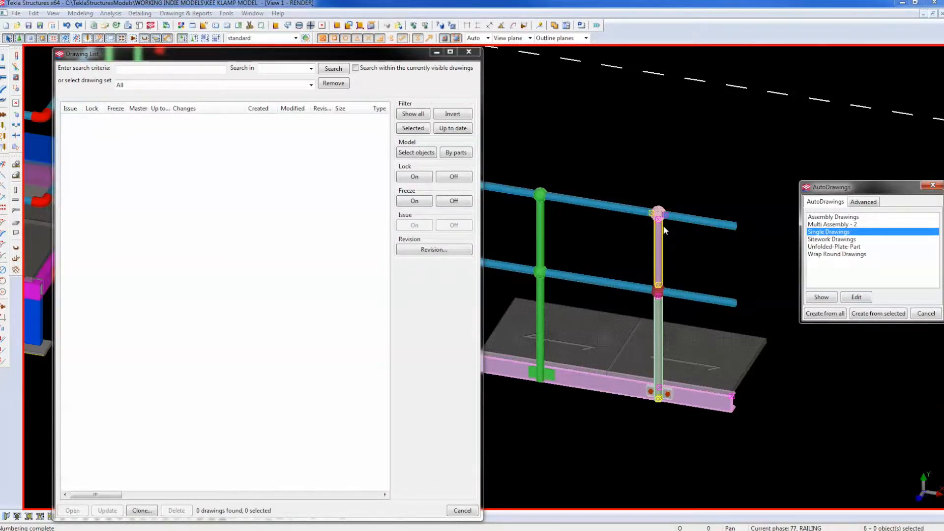
Weld the sphere fitting to the green lower pipe at the mid handrail, then clear the selection.
{"action": "left_click", "coordinate": [667, 297]}
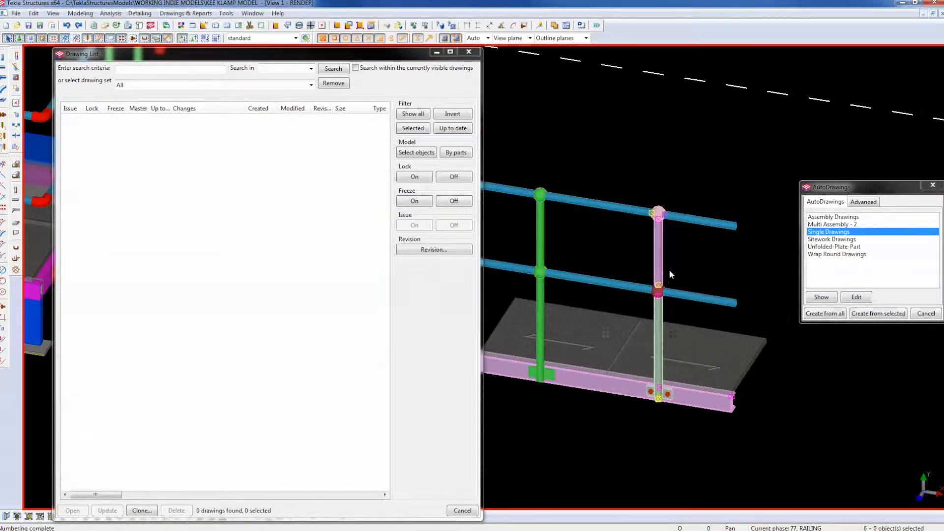
{"action": "scroll", "coordinate": [669, 305], "scroll_direction": "up", "scroll_amount": 5}
{"action": "left_click", "coordinate": [629, 286]}
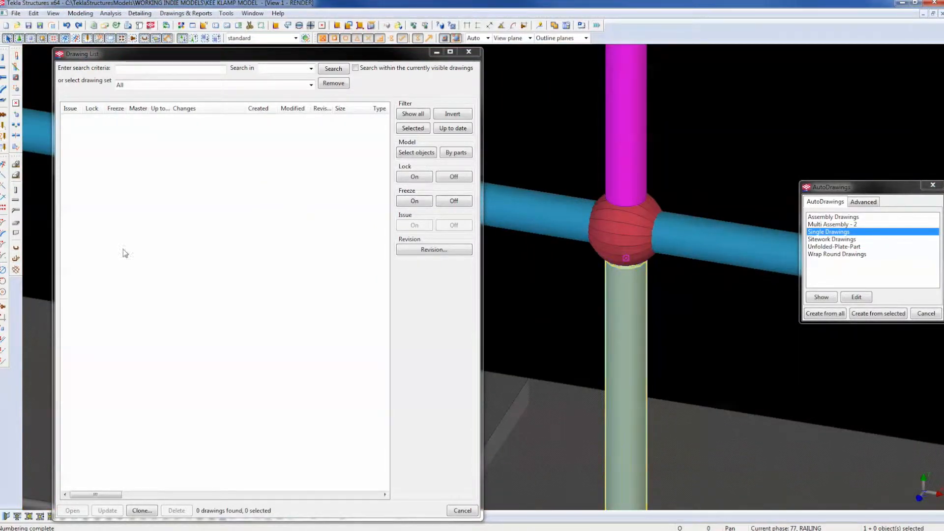
{"action": "left_click", "coordinate": [4, 126]}
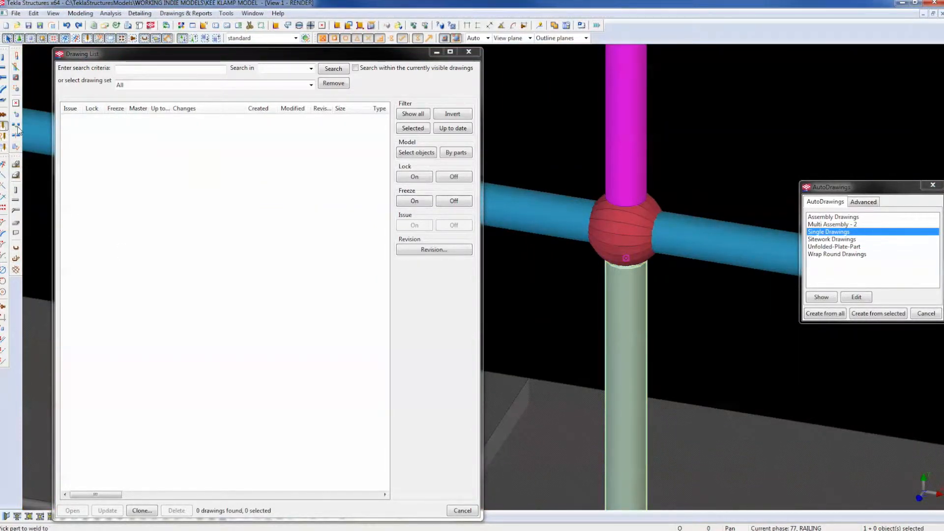
{"action": "left_click", "coordinate": [645, 295]}
{"action": "left_click", "coordinate": [657, 205]}
{"action": "right_click", "coordinate": [687, 184]}
{"action": "left_click", "coordinate": [698, 190]}
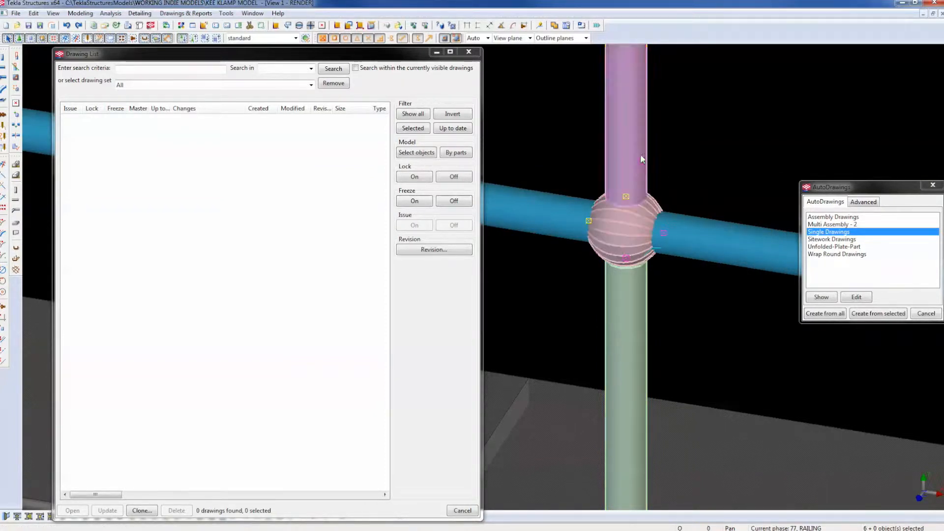
{"action": "left_click", "coordinate": [690, 131]}
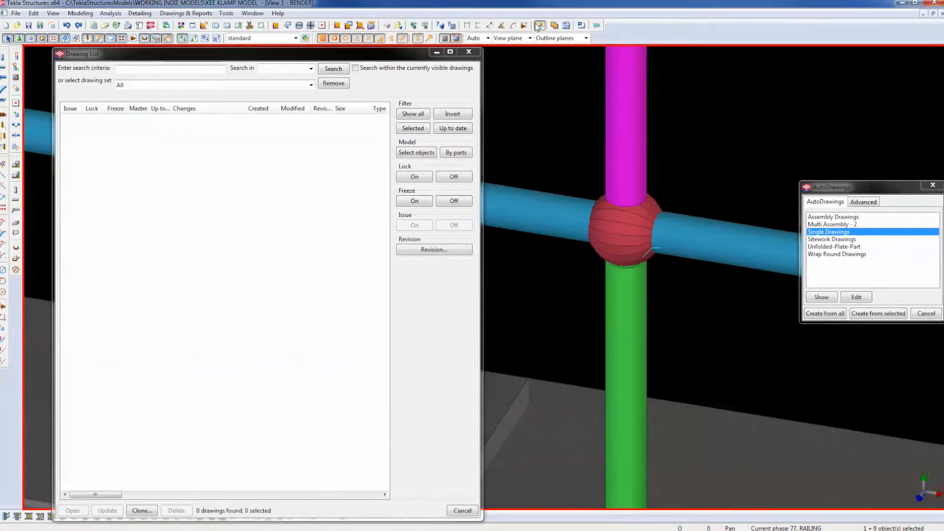
Number and save the assemblies so the post becomes HR/110, then select the post and its fittings.
{"action": "left_click", "coordinate": [539, 26]}
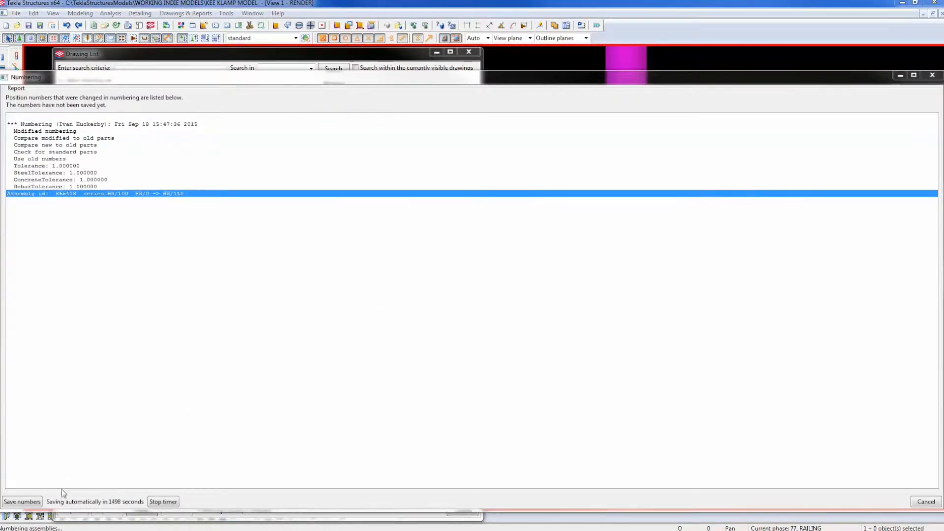
{"action": "left_click", "coordinate": [22, 502]}
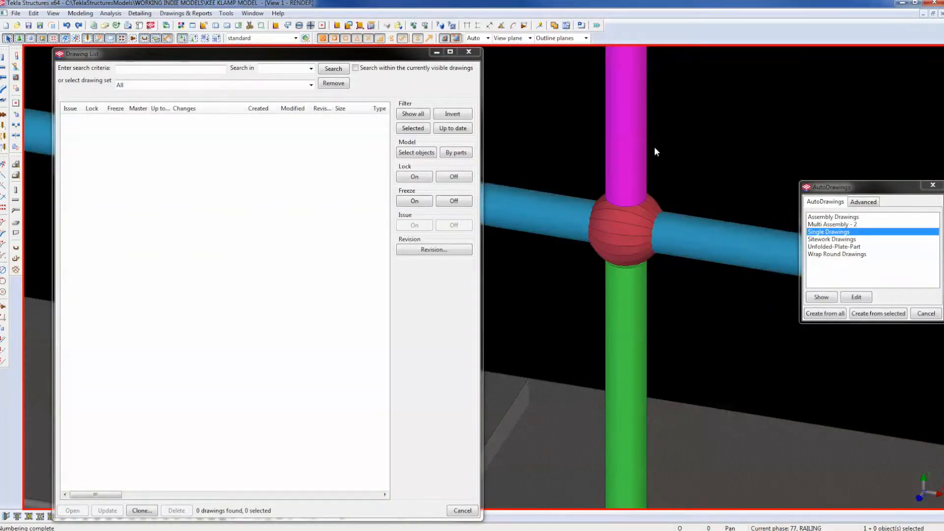
{"action": "left_click", "coordinate": [640, 142]}
{"action": "scroll", "coordinate": [713, 163], "scroll_direction": "down", "scroll_amount": 5}
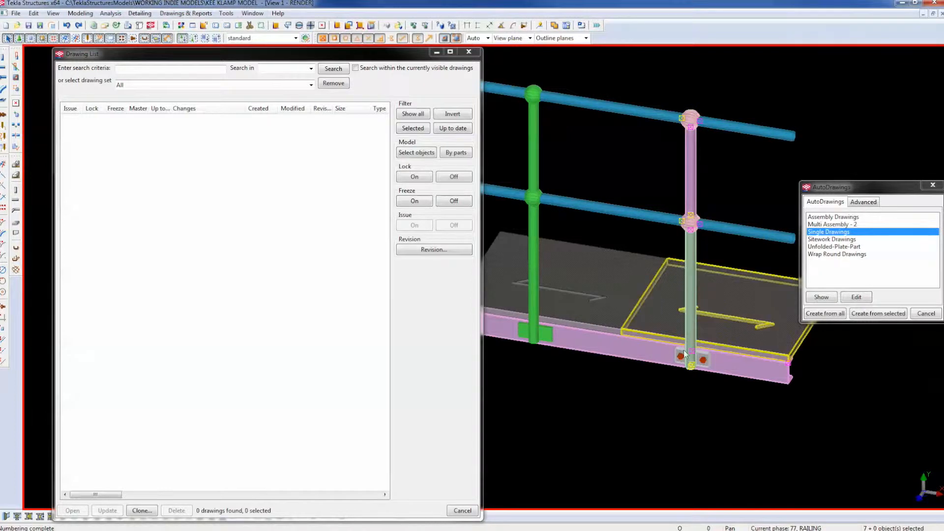
Create single-part drawings XHR.114, XHR.113, SPH.100, S.100 and P.100 and review the new list entries.
{"action": "left_click", "coordinate": [869, 317]}
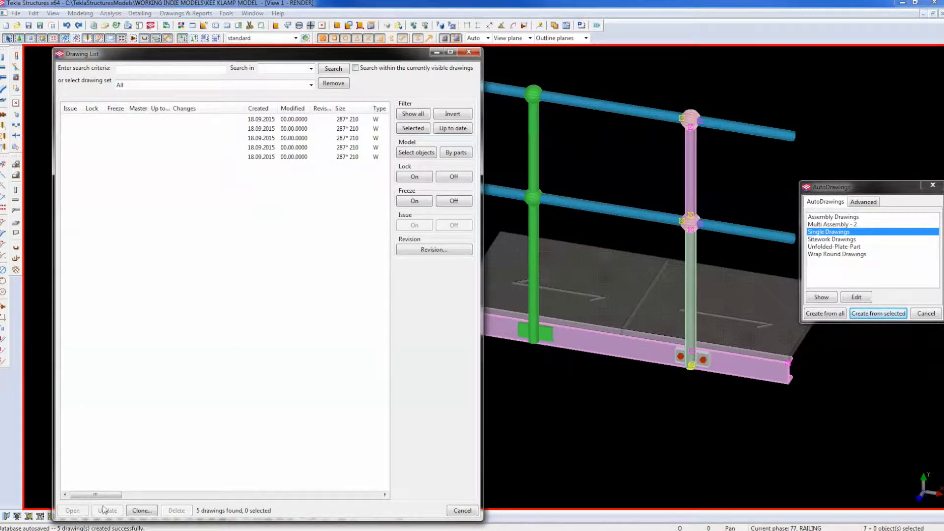
{"action": "left_click_drag", "start_coordinate": [92, 496], "coordinate": [119, 500]}
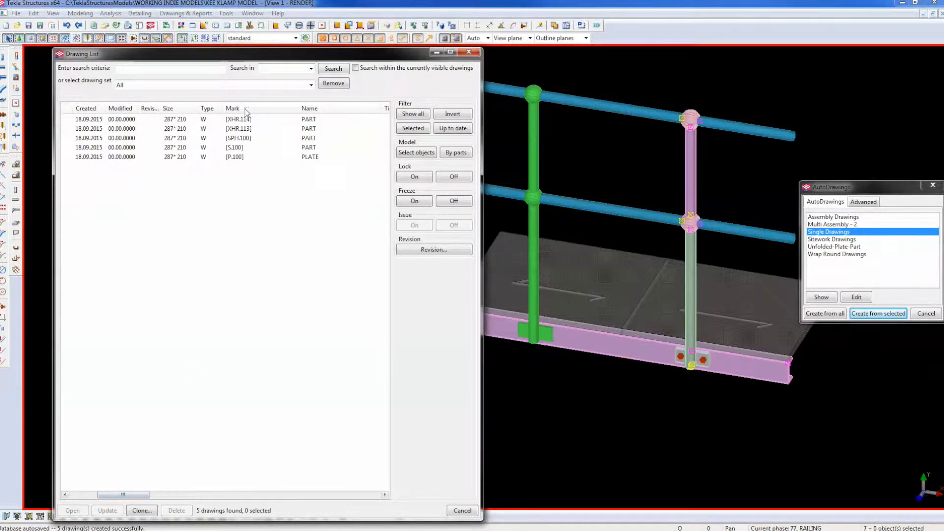
{"action": "left_click", "coordinate": [234, 139]}
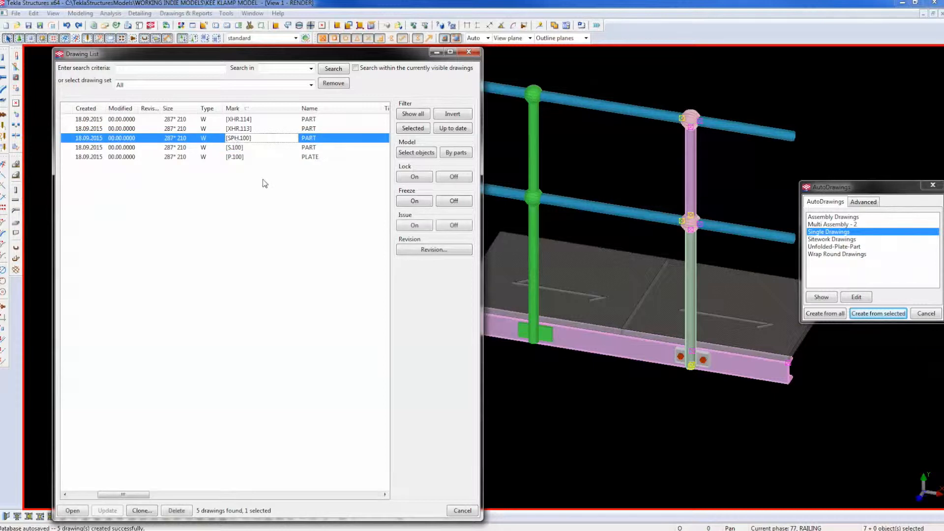
{"action": "left_click", "coordinate": [241, 130]}
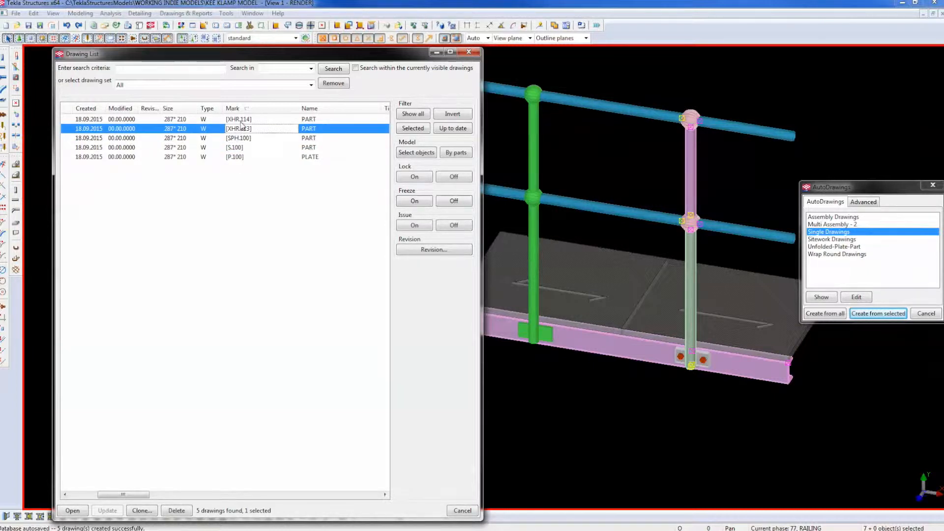
{"action": "left_click", "coordinate": [241, 123]}
{"action": "left_click", "coordinate": [240, 149]}
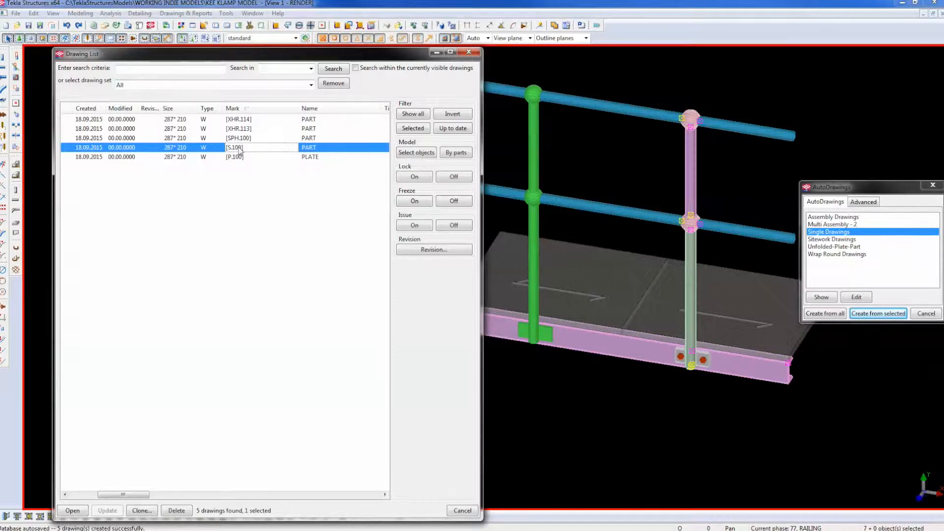
Create an assembly drawing of the selected railing post parts and open the new AS1 drawing.
{"action": "key", "text": "Down"}
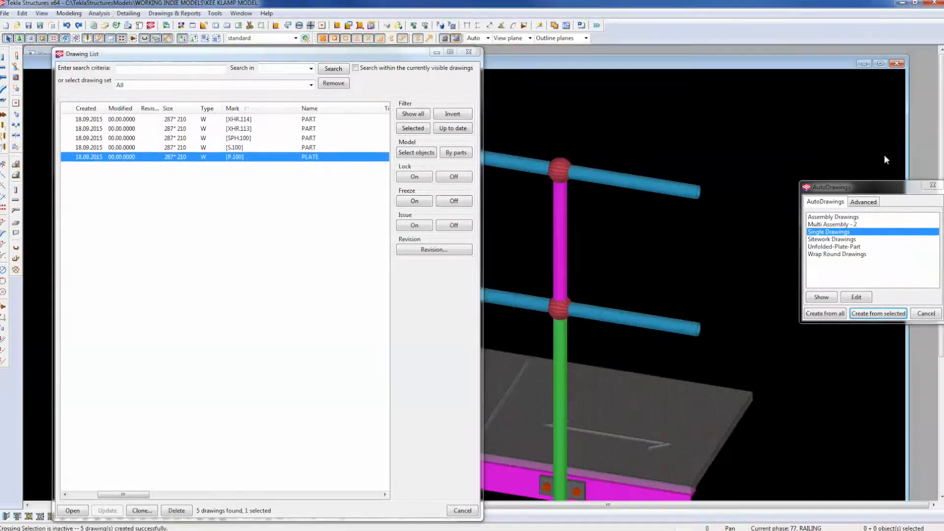
{"action": "left_click", "coordinate": [554, 235]}
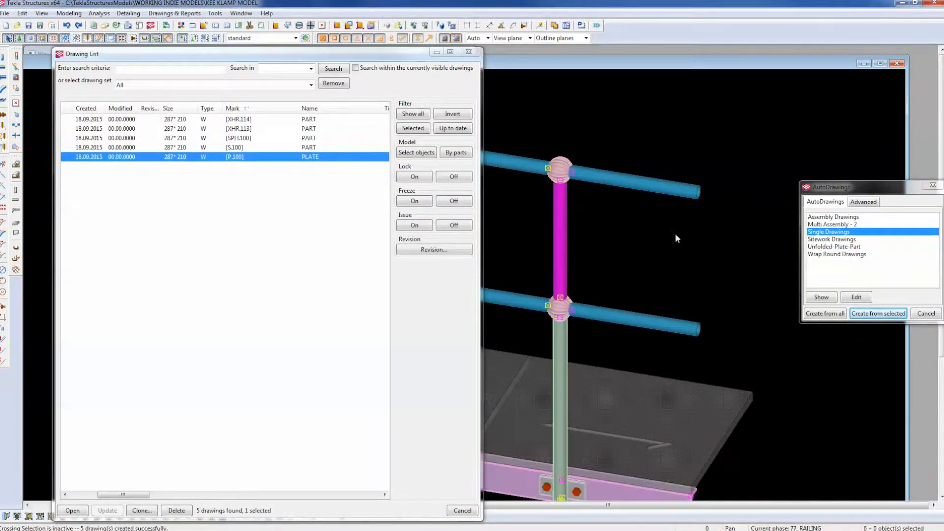
{"action": "left_click", "coordinate": [833, 217]}
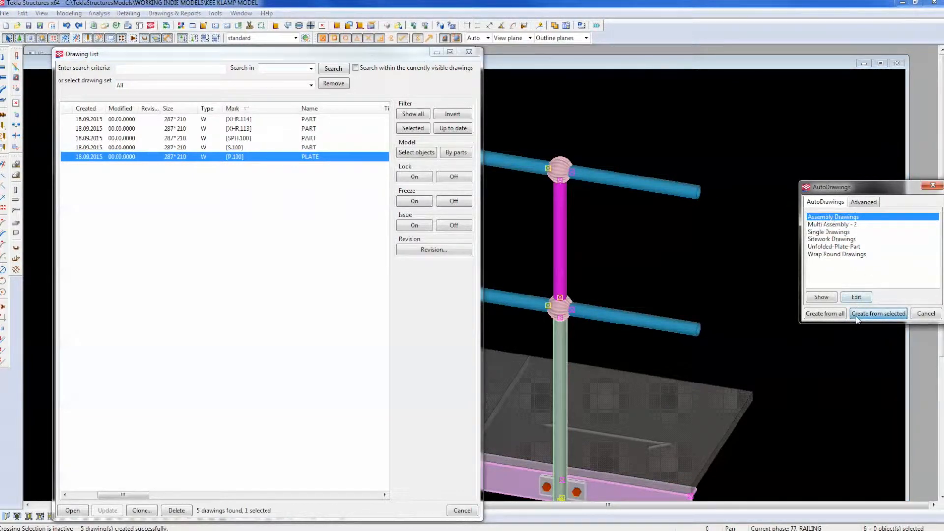
{"action": "double_click", "coordinate": [233, 167]}
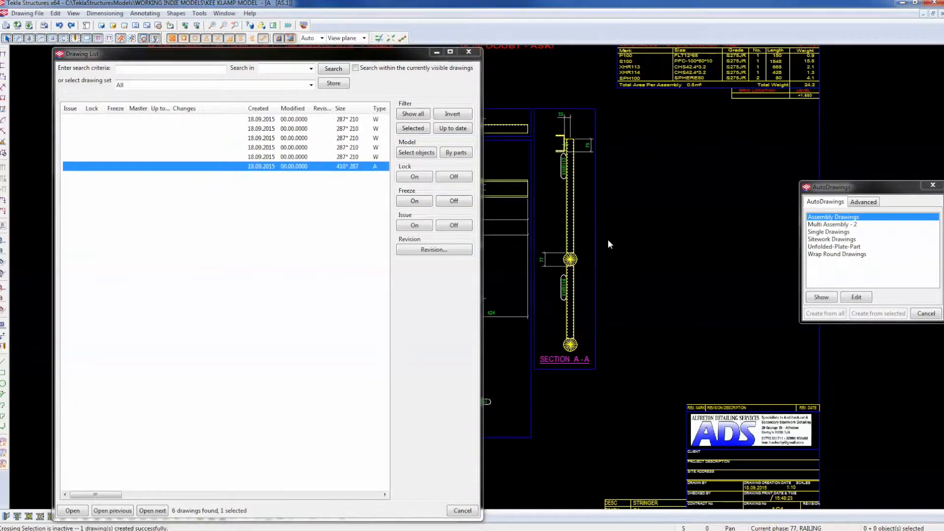
Close the Drawing List, zoom to the AS1 material list, then pick the post and channel beam.
{"action": "middle_click_drag", "start_coordinate": [716, 254], "coordinate": [774, 261]}
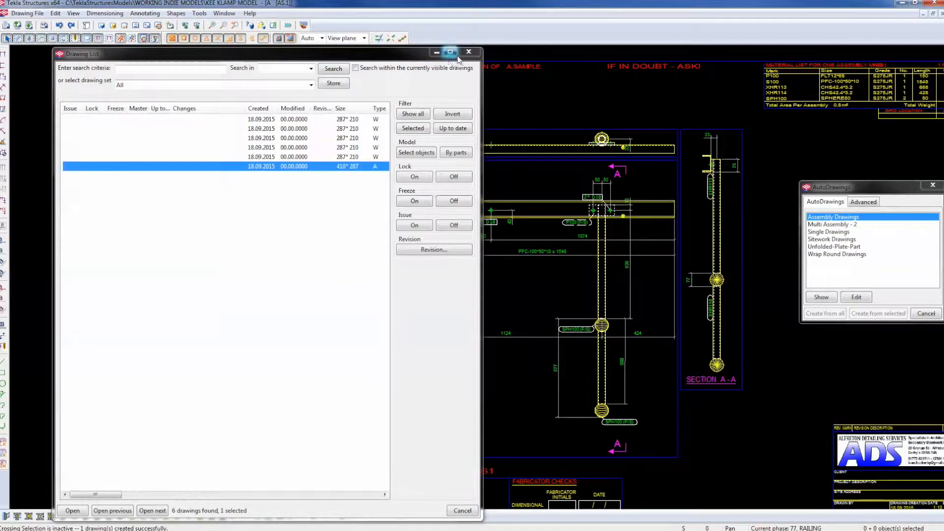
{"action": "left_click", "coordinate": [475, 51]}
{"action": "scroll", "coordinate": [465, 193], "scroll_direction": "up", "scroll_amount": 5}
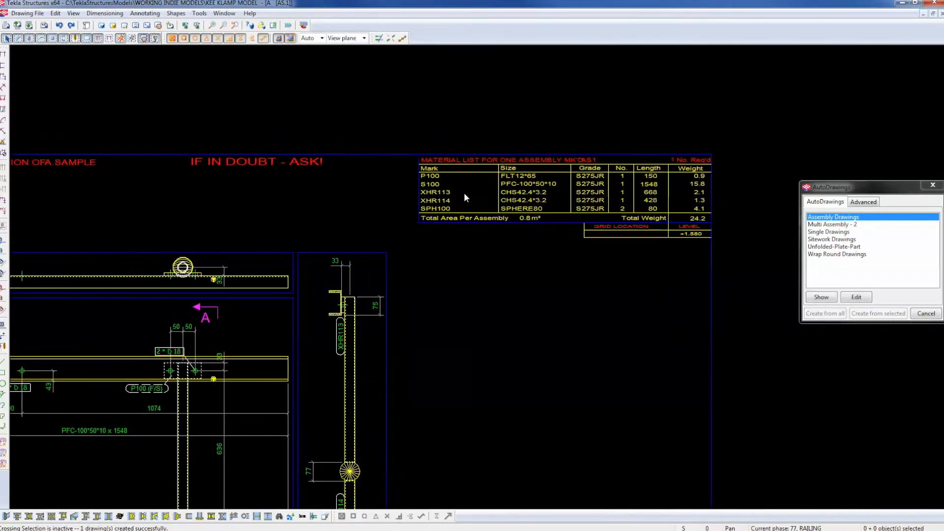
{"action": "middle_click_drag", "start_coordinate": [557, 189], "coordinate": [453, 193]}
{"action": "scroll", "coordinate": [474, 215], "scroll_direction": "up", "scroll_amount": 2}
{"action": "middle_click_drag", "start_coordinate": [498, 222], "coordinate": [394, 215]}
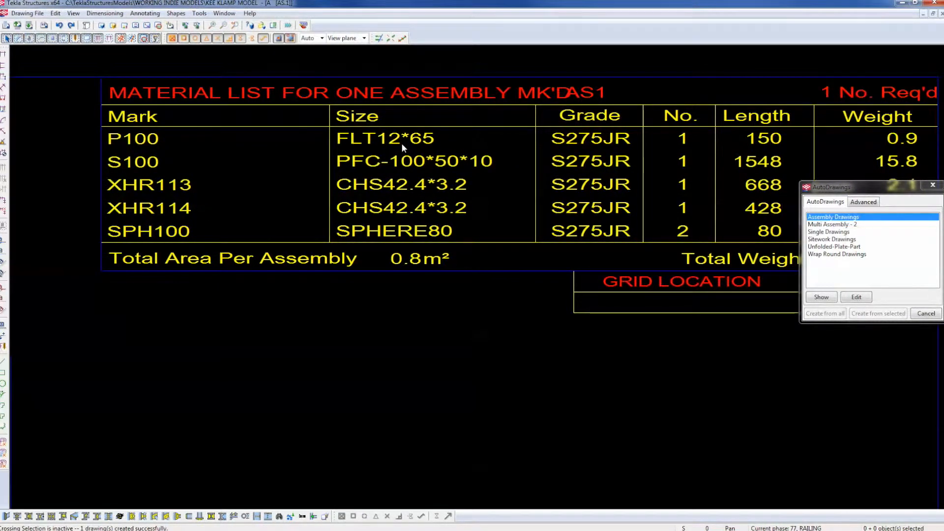
{"action": "scroll", "coordinate": [401, 143], "scroll_direction": "down", "scroll_amount": 3}
{"action": "scroll", "coordinate": [430, 196], "scroll_direction": "down", "scroll_amount": 2}
{"action": "middle_click_drag", "start_coordinate": [414, 249], "coordinate": [586, 238]}
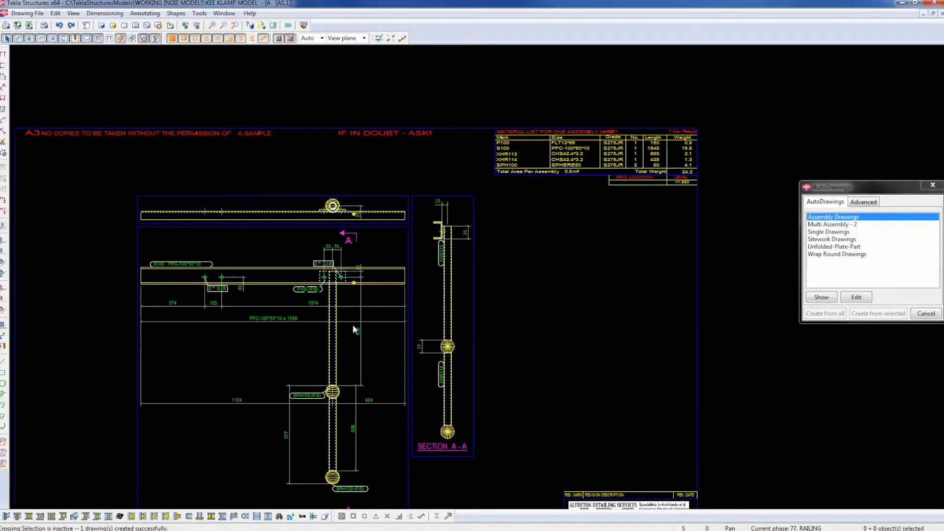
{"action": "left_click", "coordinate": [327, 344]}
{"action": "left_click", "coordinate": [291, 268]}
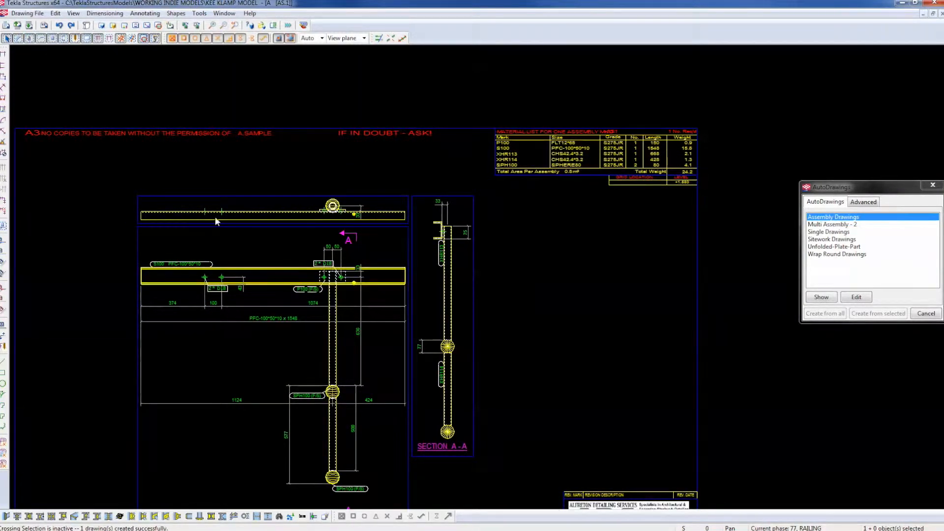
Close AS1, switch the model to see-through rendering with Ctrl+2, and zoom around the post bases.
{"action": "left_click", "coordinate": [941, 15]}
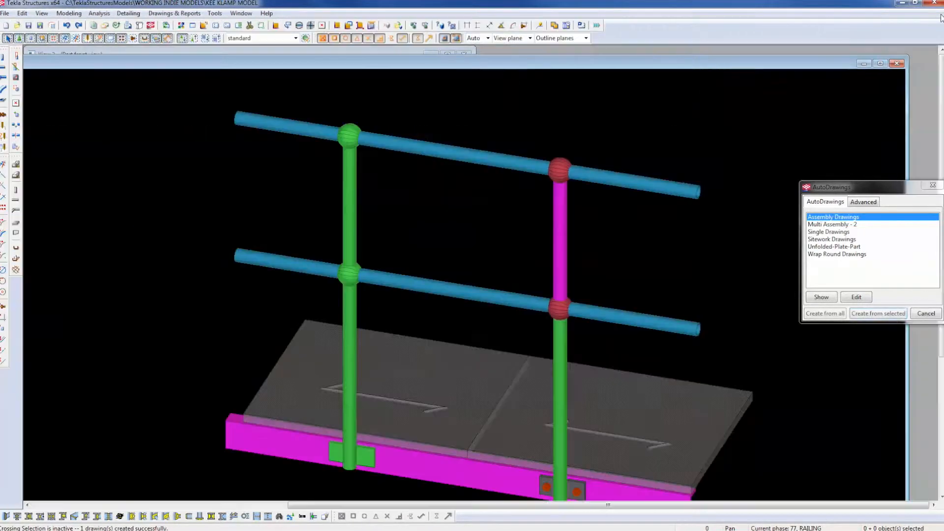
{"action": "scroll", "coordinate": [356, 427], "scroll_direction": "up", "scroll_amount": 2}
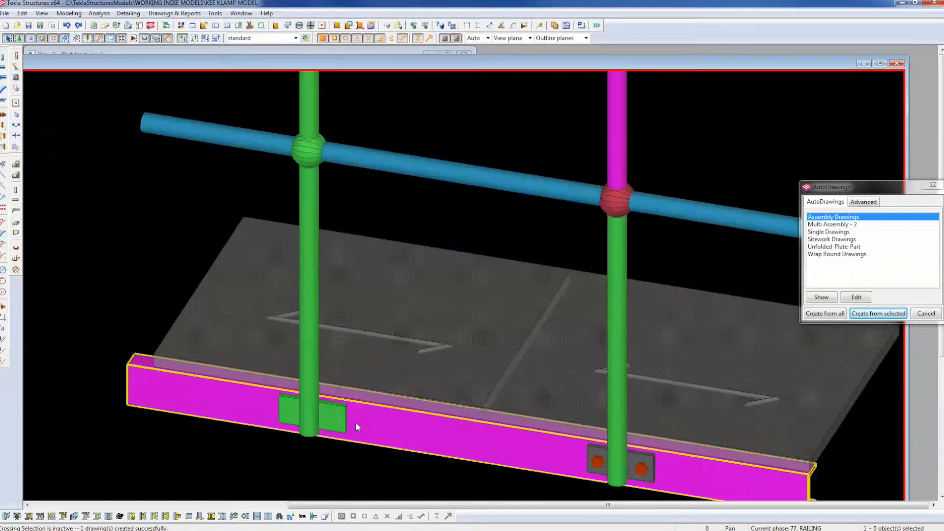
{"action": "key", "text": "ctrl+2"}
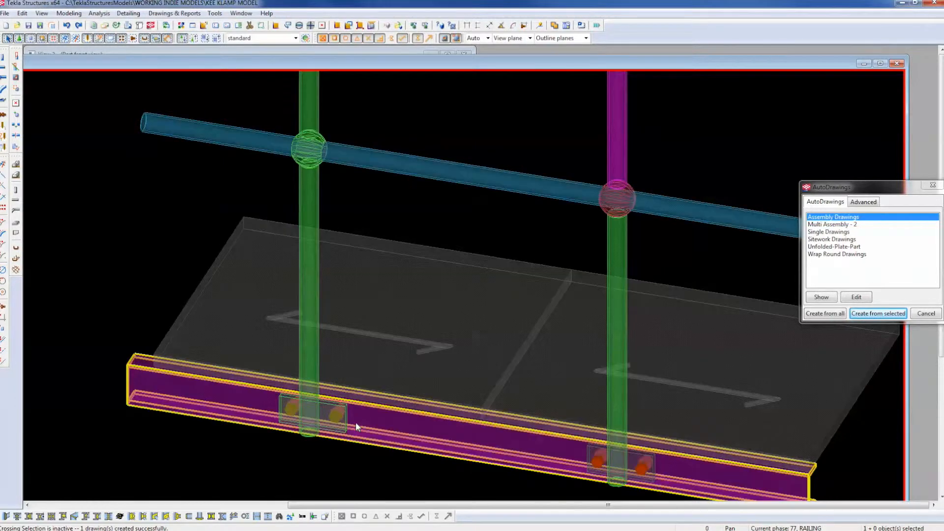
{"action": "middle_click_drag", "start_coordinate": [357, 423], "coordinate": [332, 327]}
{"action": "scroll", "coordinate": [331, 328], "scroll_direction": "down", "scroll_amount": 5}
{"action": "middle_click_drag", "start_coordinate": [319, 362], "coordinate": [303, 446]}
{"action": "scroll", "coordinate": [300, 444], "scroll_direction": "up", "scroll_amount": 2}
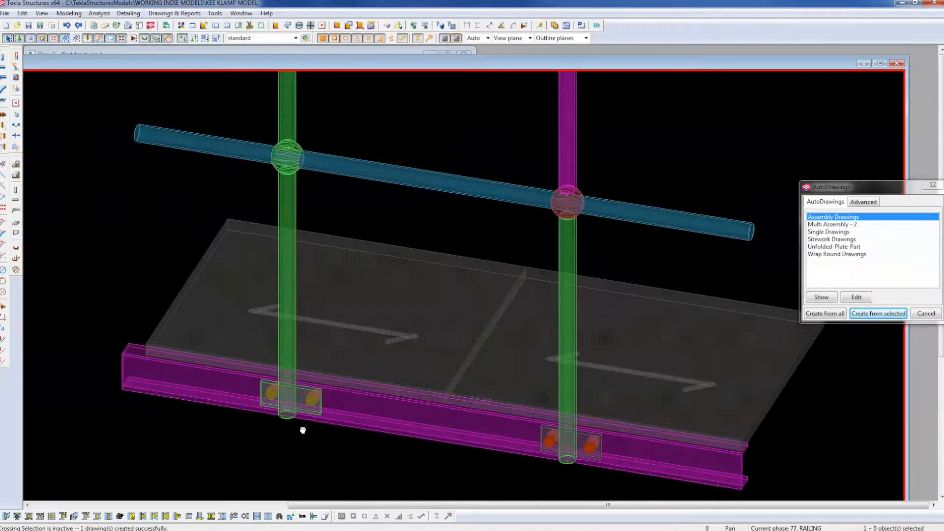
{"action": "scroll", "coordinate": [300, 426], "scroll_direction": "down", "scroll_amount": 2}
{"action": "scroll", "coordinate": [303, 403], "scroll_direction": "up", "scroll_amount": 2}
{"action": "scroll", "coordinate": [303, 403], "scroll_direction": "up", "scroll_amount": 2}
{"action": "middle_click_drag", "start_coordinate": [308, 194], "coordinate": [340, 413]}
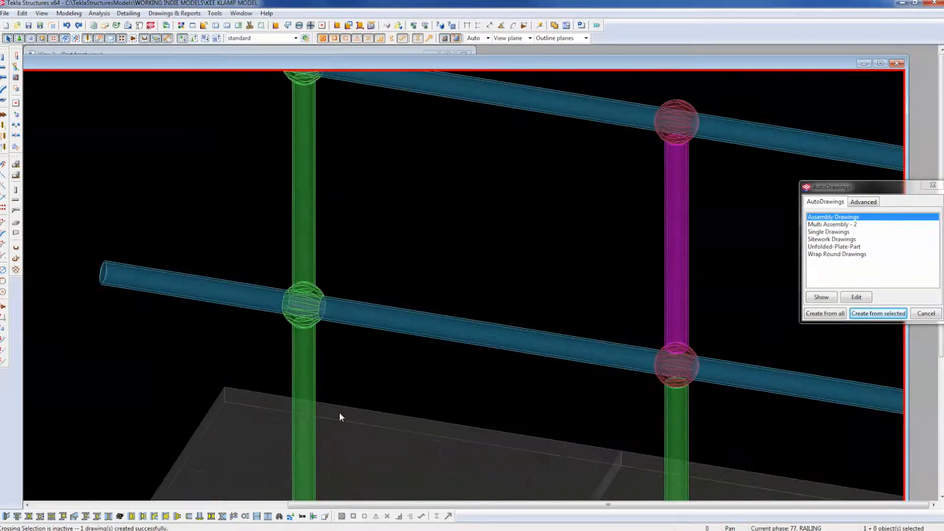
{"action": "scroll", "coordinate": [316, 185], "scroll_direction": "down", "scroll_amount": 3}
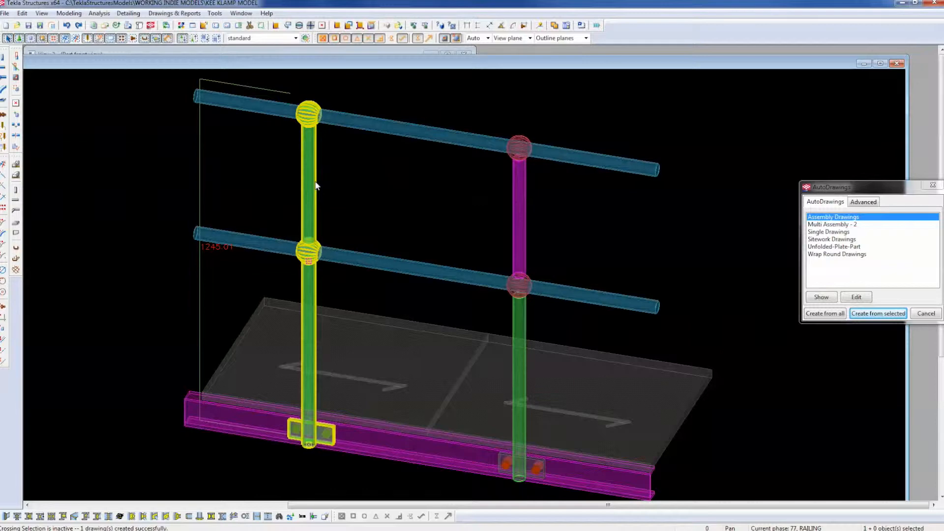
{"action": "scroll", "coordinate": [576, 367], "scroll_direction": "up", "scroll_amount": 6}
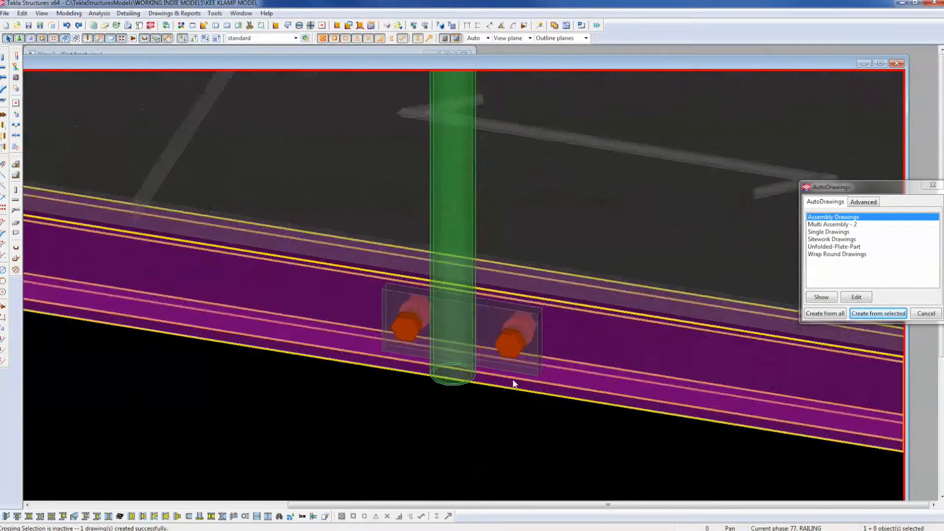
Bolt the first base-plate bolt group to the channel beam using Bolt Parts.
{"action": "scroll", "coordinate": [513, 381], "scroll_direction": "up", "scroll_amount": 1}
{"action": "right_click", "coordinate": [513, 351]}
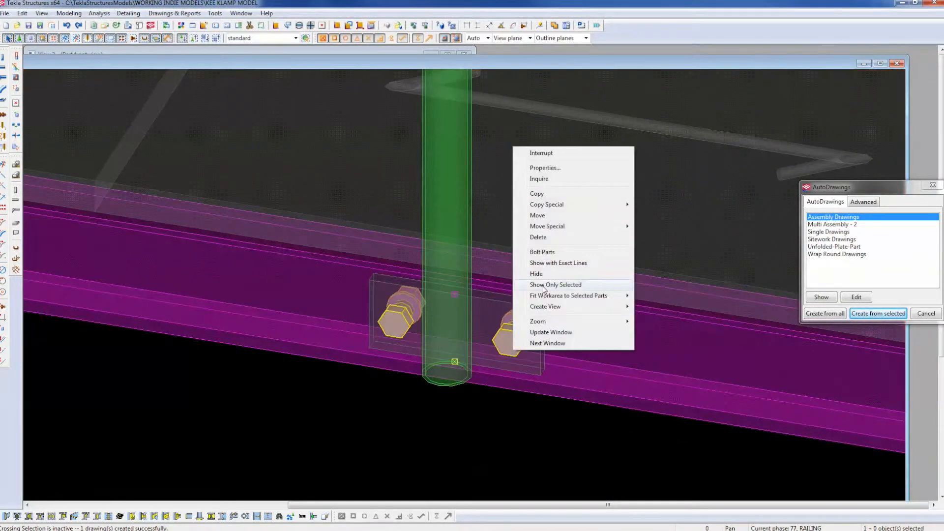
{"action": "left_click", "coordinate": [543, 253]}
{"action": "left_click", "coordinate": [572, 306]}
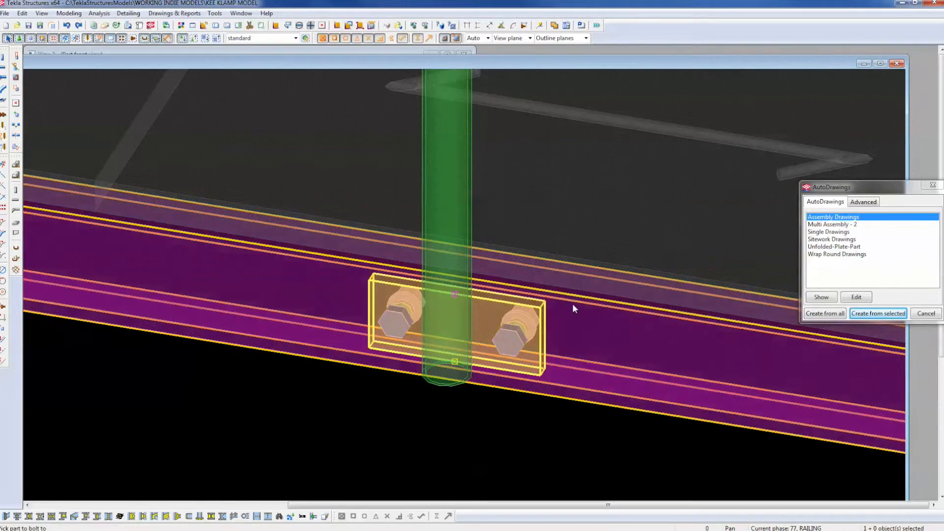
{"action": "middle_click", "coordinate": [573, 305]}
{"action": "scroll", "coordinate": [557, 407], "scroll_direction": "down", "scroll_amount": 1}
{"action": "scroll", "coordinate": [558, 408], "scroll_direction": "down", "scroll_amount": 3}
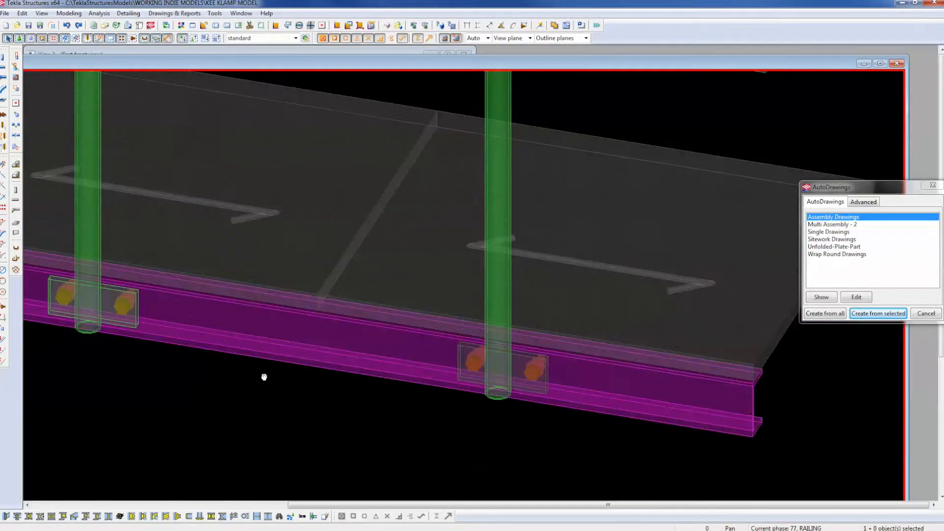
{"action": "scroll", "coordinate": [264, 375], "scroll_direction": "up", "scroll_amount": 3}
Reconnect the left post's base-plate bolt group to the channel beam and plates.
{"action": "left_click", "coordinate": [166, 298]}
{"action": "right_click", "coordinate": [165, 294]}
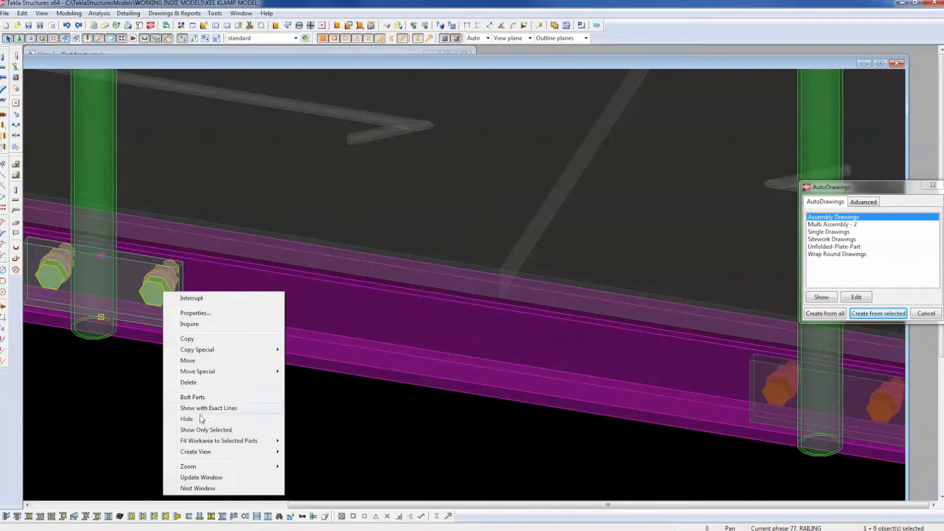
{"action": "left_click", "coordinate": [192, 397]}
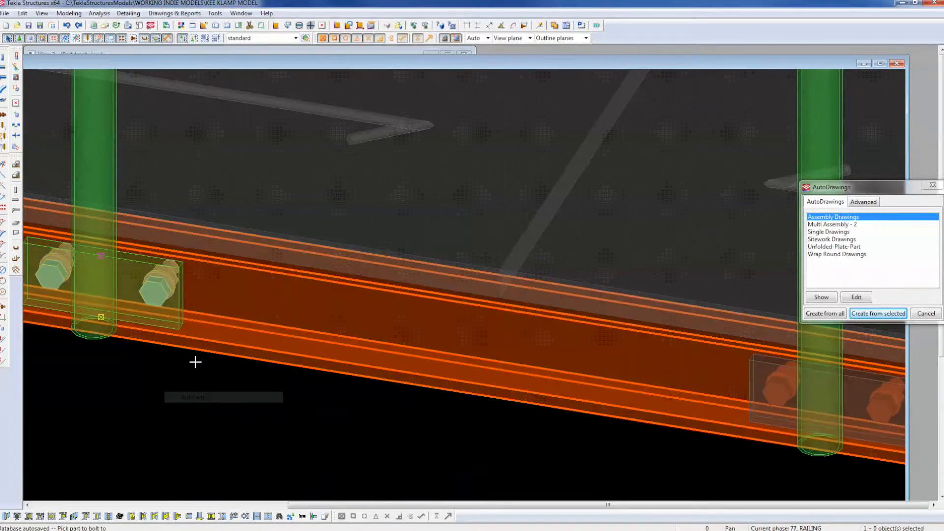
{"action": "left_click", "coordinate": [178, 305]}
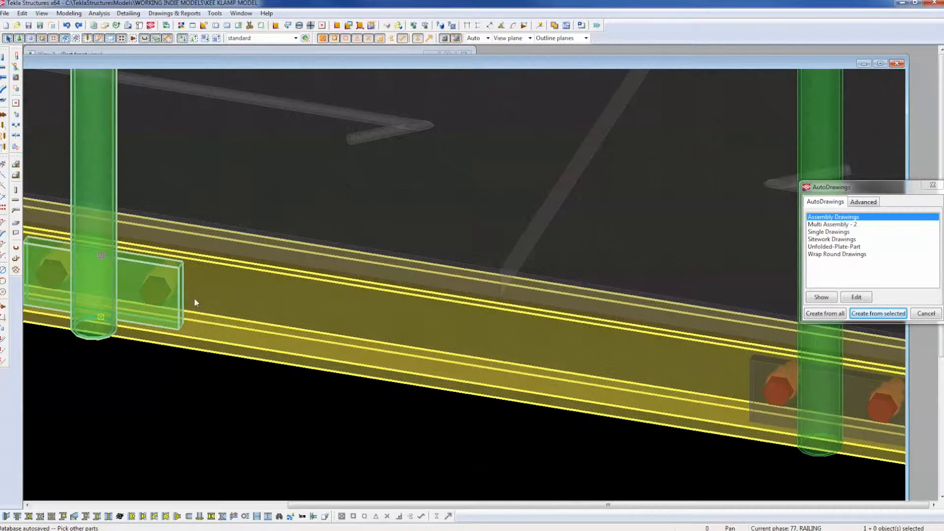
{"action": "middle_click", "coordinate": [195, 302]}
{"action": "right_click", "coordinate": [166, 299]}
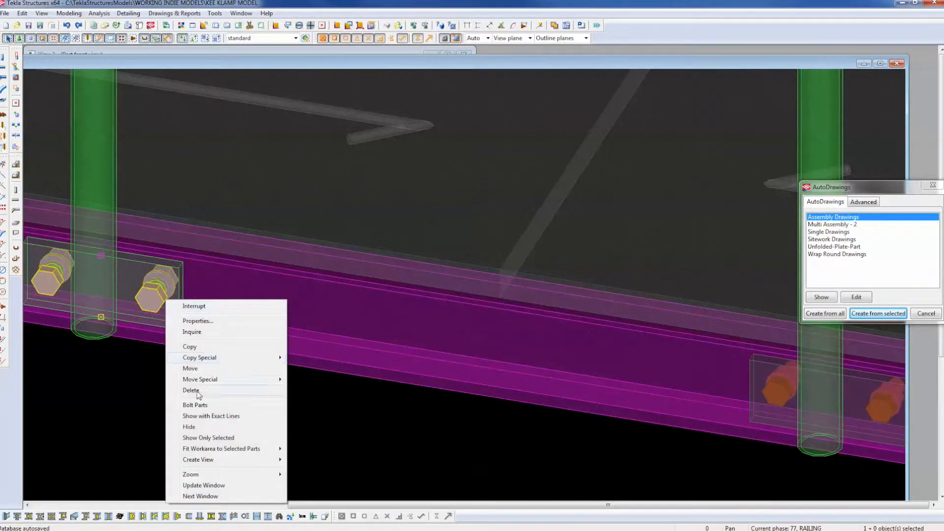
{"action": "left_click", "coordinate": [197, 404]}
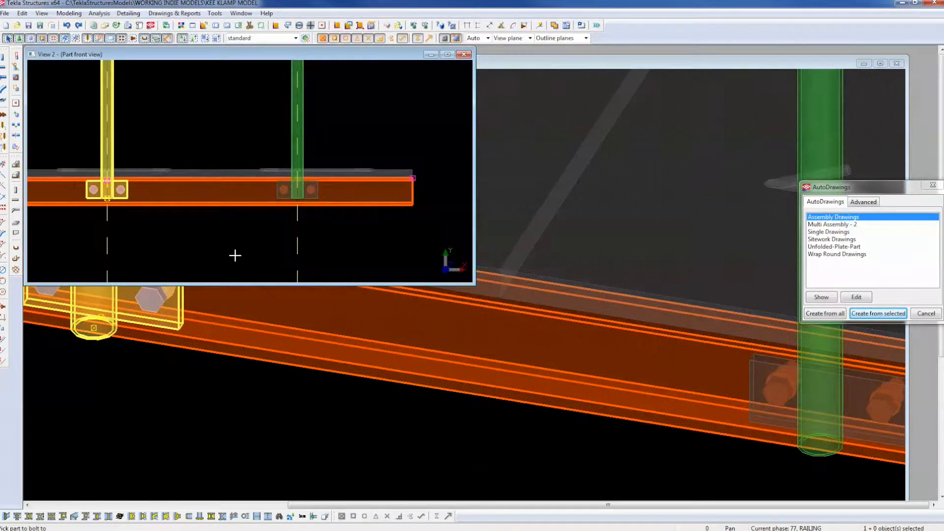
Interrupt the command and rotate the model to show the whole railing segment in 3D.
{"action": "right_click", "coordinate": [374, 139]}
{"action": "left_click", "coordinate": [392, 149]}
{"action": "left_click", "coordinate": [348, 420]}
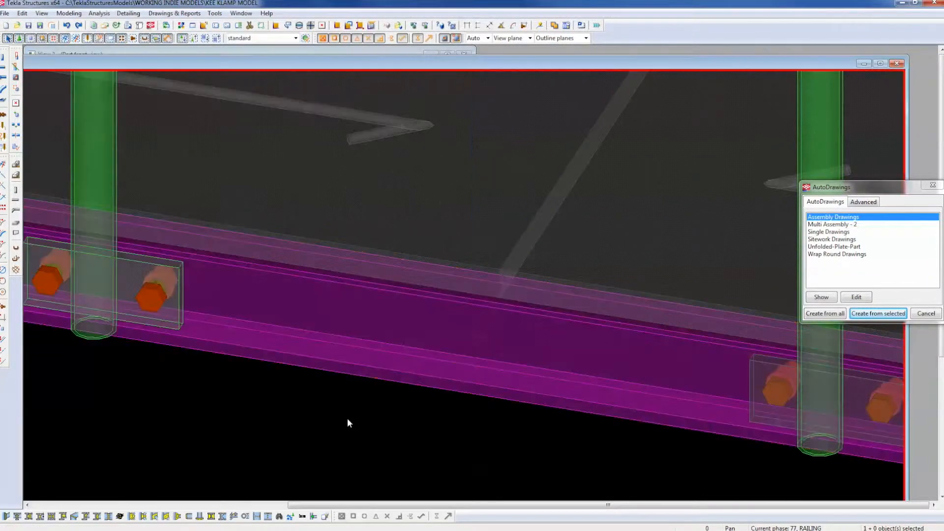
{"action": "scroll", "coordinate": [596, 183], "scroll_direction": "down", "scroll_amount": 8}
{"action": "middle_click_drag", "start_coordinate": [579, 224], "coordinate": [343, 144], "text": "ctrl"}
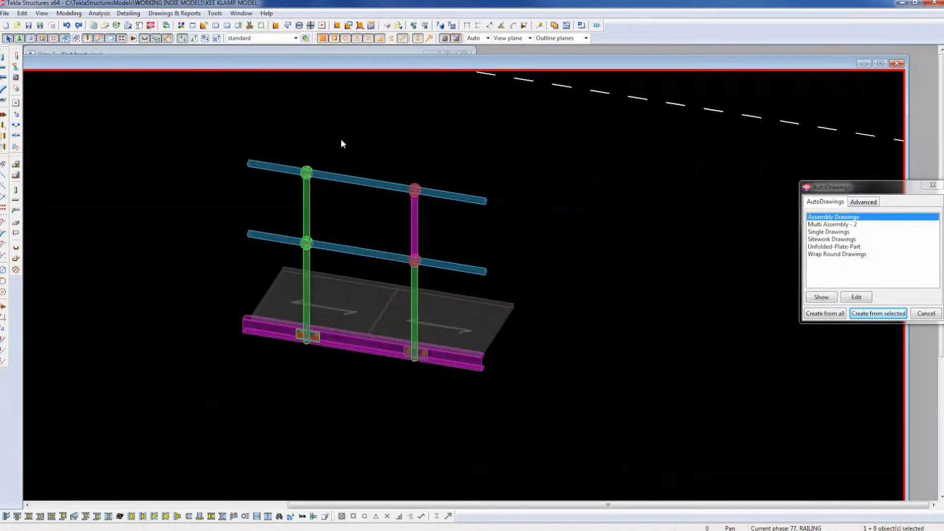
Number modified objects, save numbers, and delete all six outdated drawings from the Drawing List.
{"action": "left_click", "coordinate": [540, 25]}
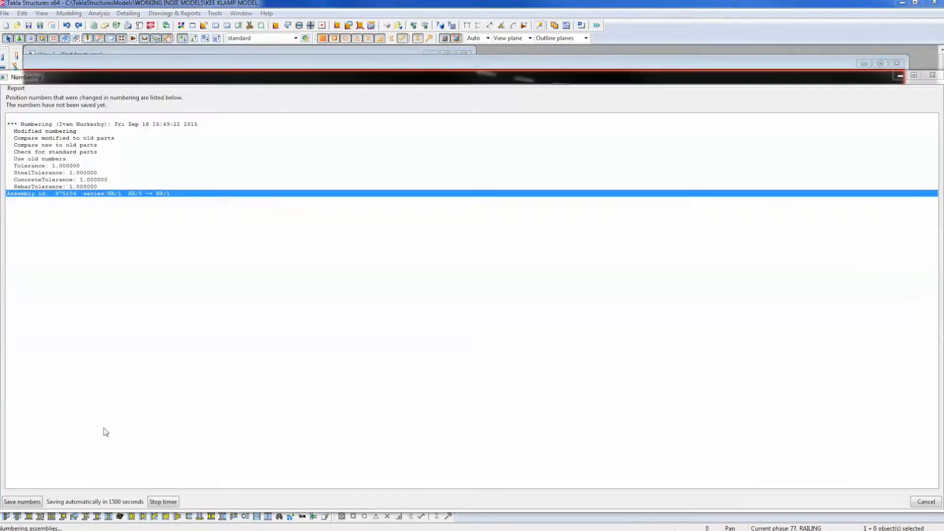
{"action": "left_click", "coordinate": [22, 502]}
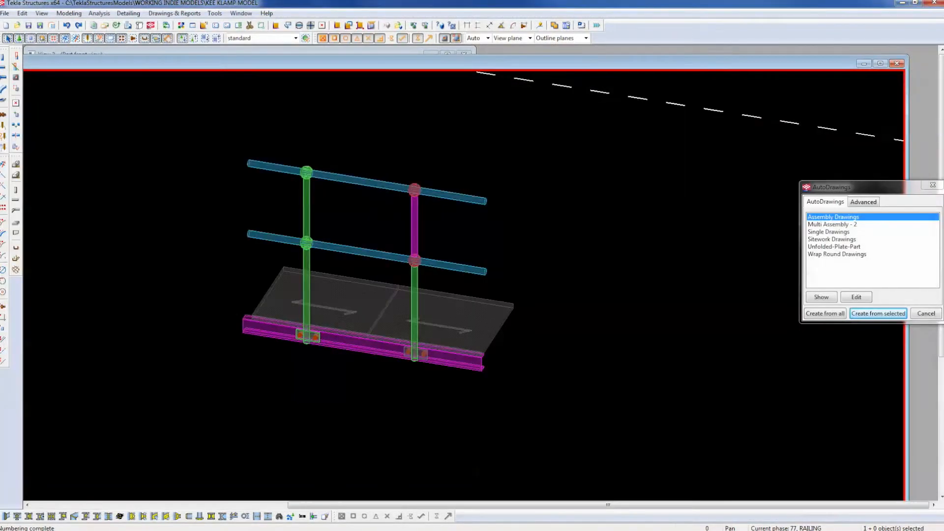
{"action": "left_click", "coordinate": [128, 26]}
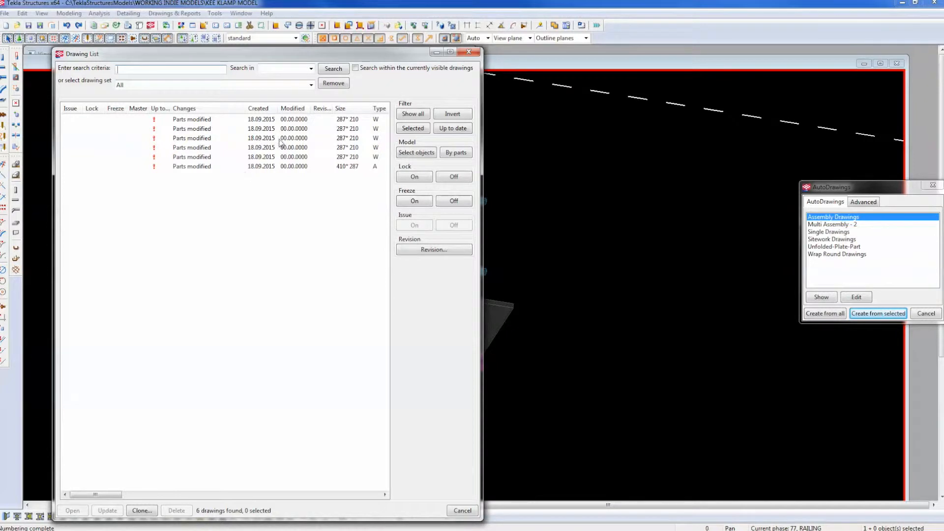
{"action": "left_click", "coordinate": [299, 120]}
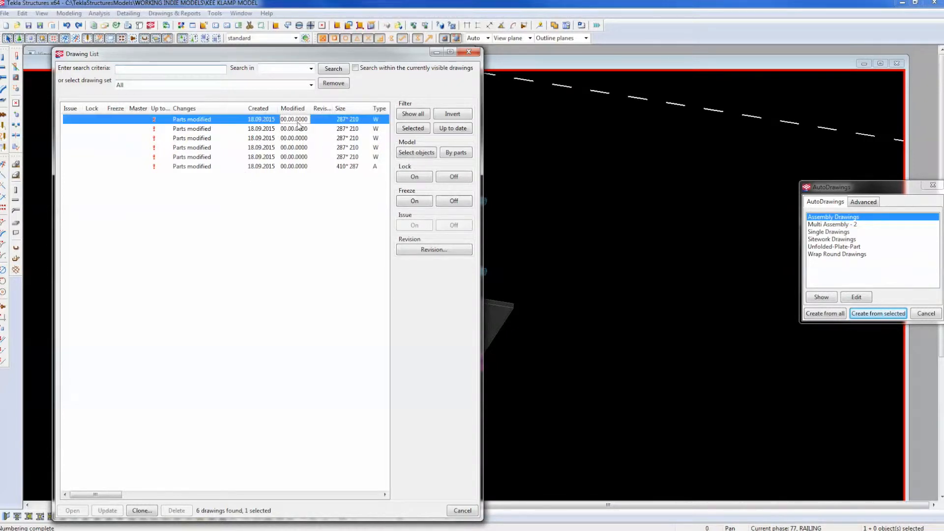
{"action": "left_click", "coordinate": [286, 168], "text": "shift"}
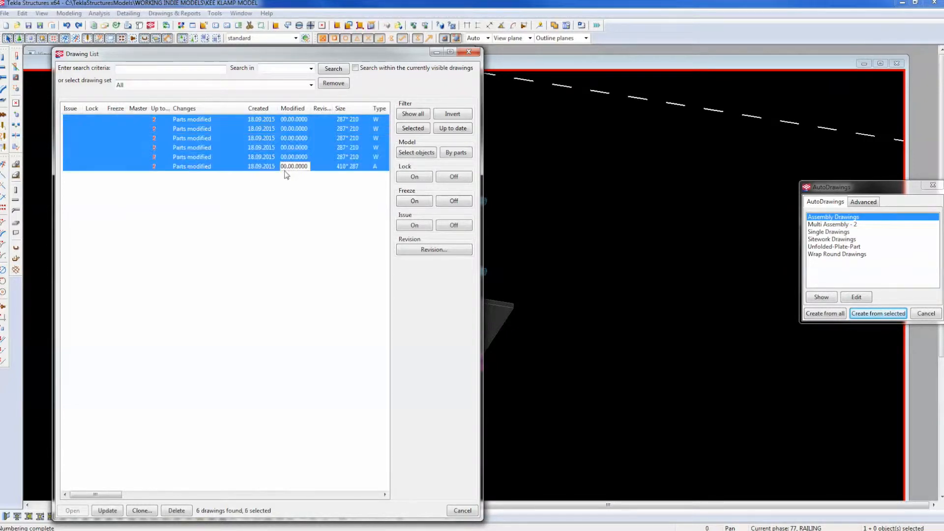
{"action": "left_click", "coordinate": [173, 513]}
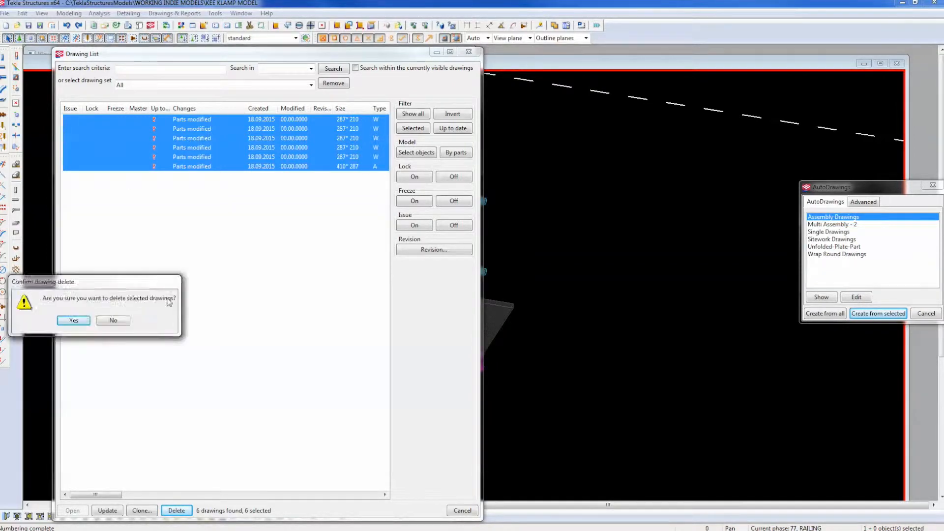
{"action": "left_click", "coordinate": [307, 359]}
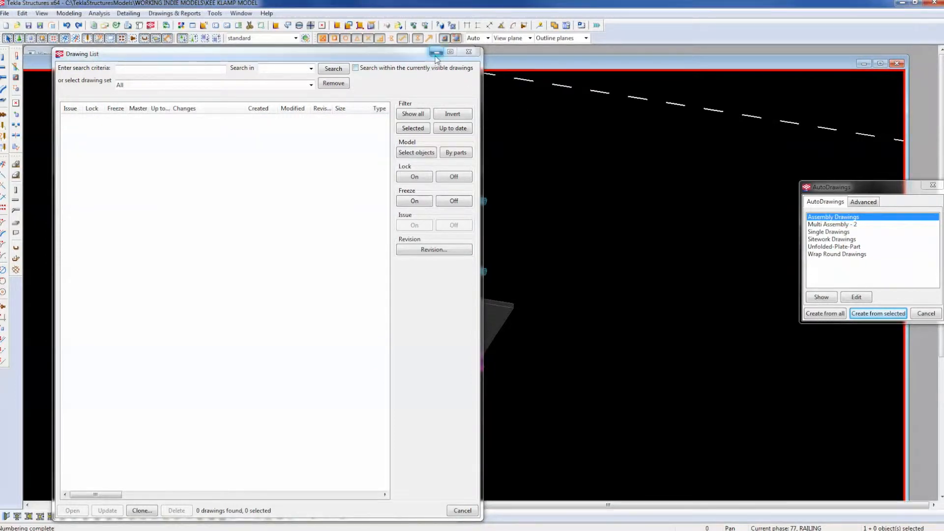
{"action": "mouse_move", "coordinate": [586, 194]}
{"action": "middle_mouse_down"}
{"action": "mouse_move", "coordinate": [713, 215]}
{"action": "mouse_move", "coordinate": [892, 201]}
{"action": "middle_mouse_up"}
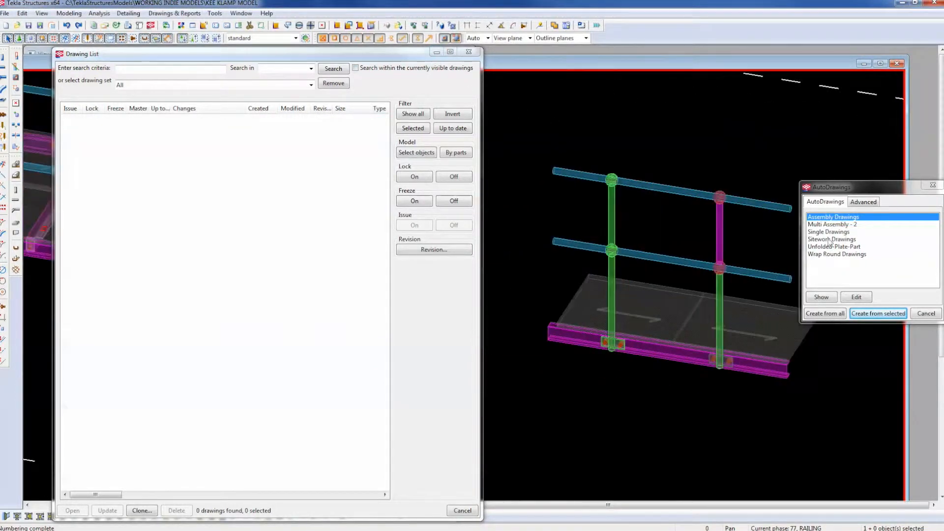
Create assembly drawing AS.1 and single-part drawings XHR.112 and S.100 for the selected railing assembly.
{"action": "left_click", "coordinate": [617, 214]}
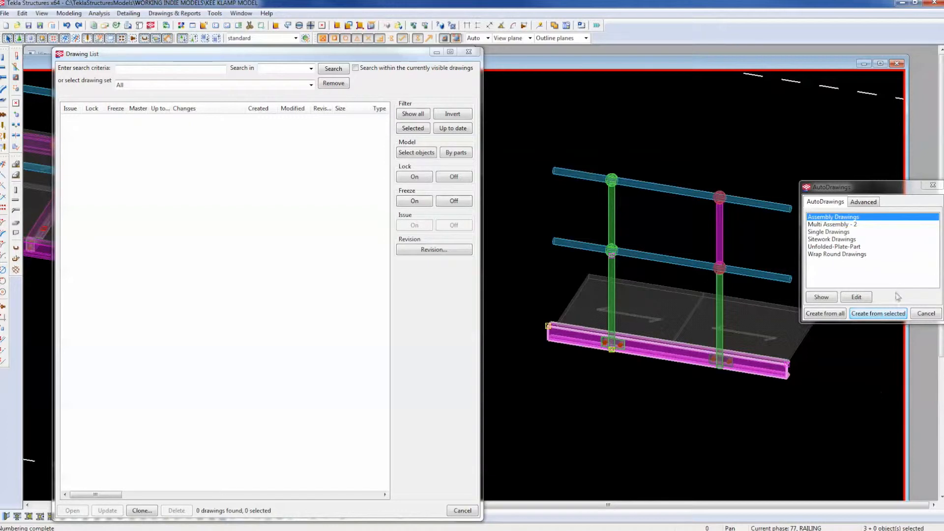
{"action": "left_click", "coordinate": [880, 314]}
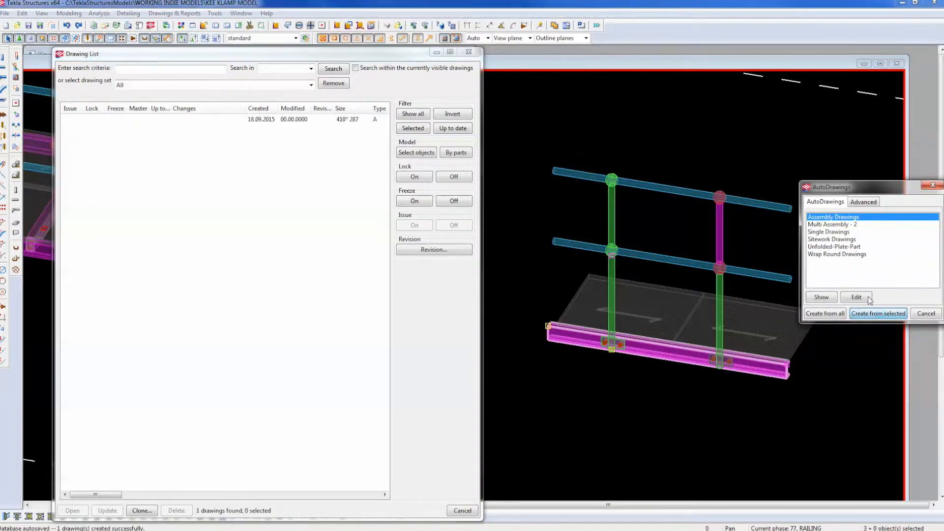
{"action": "left_click", "coordinate": [834, 233]}
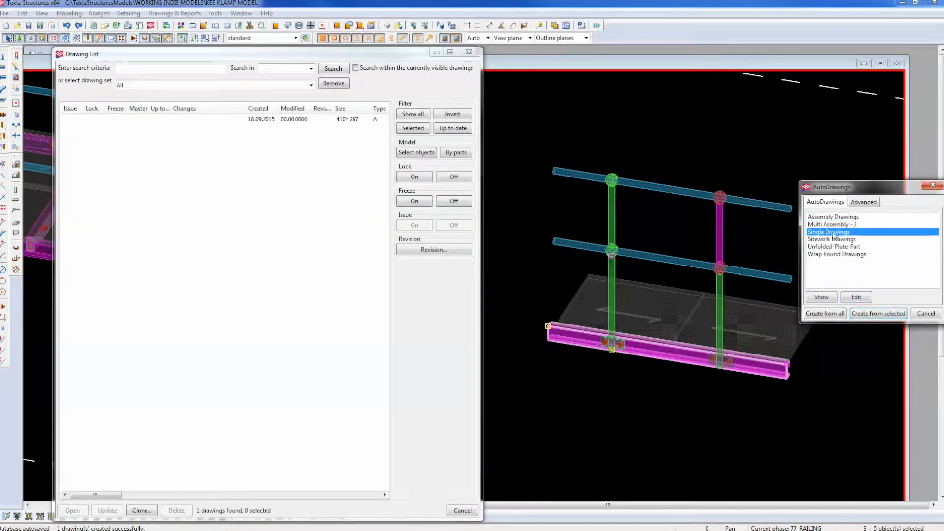
{"action": "left_click", "coordinate": [878, 315]}
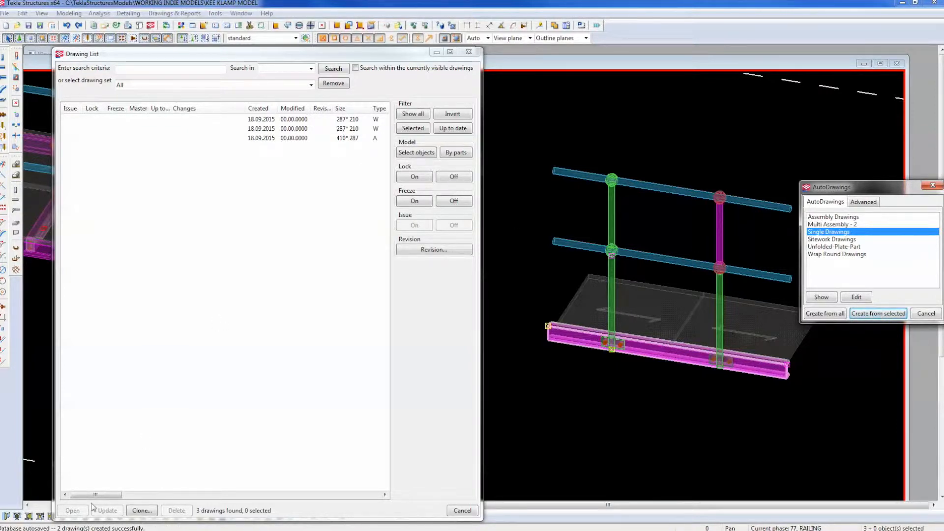
{"action": "left_click_drag", "start_coordinate": [101, 495], "coordinate": [123, 494]}
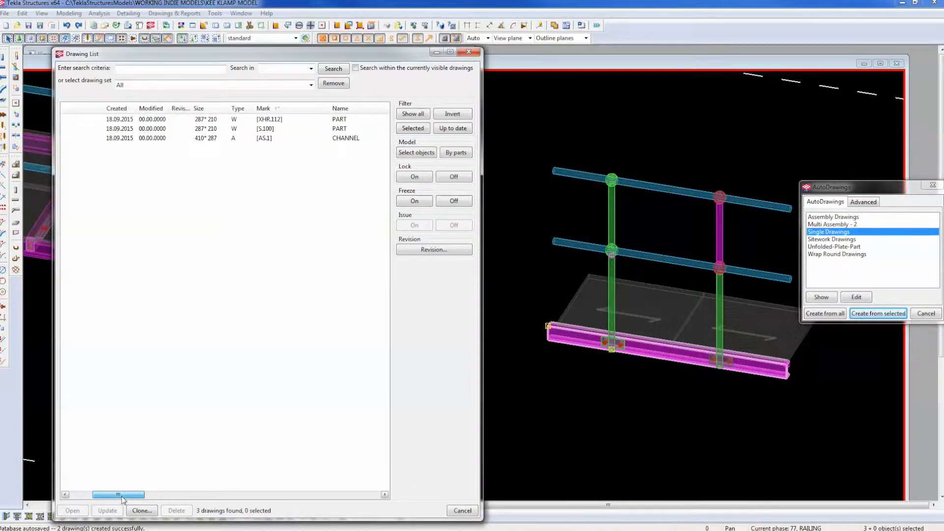
Open the XHR.112 part drawing, look it over, and close it.
{"action": "double_click", "coordinate": [270, 121]}
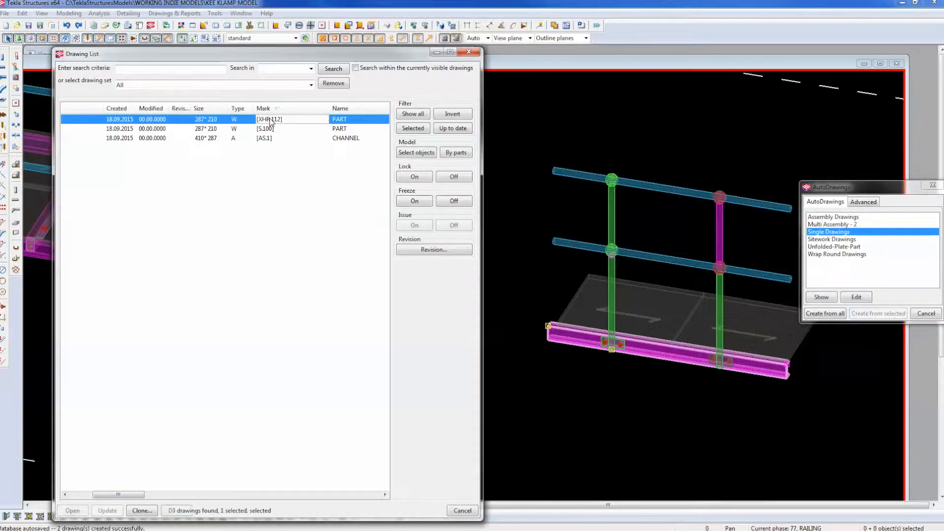
{"action": "scroll", "coordinate": [774, 284], "scroll_direction": "up", "scroll_amount": 5}
{"action": "scroll", "coordinate": [773, 283], "scroll_direction": "down", "scroll_amount": 3}
{"action": "scroll", "coordinate": [718, 317], "scroll_direction": "down", "scroll_amount": 1}
{"action": "scroll", "coordinate": [707, 282], "scroll_direction": "up", "scroll_amount": 3}
{"action": "scroll", "coordinate": [707, 282], "scroll_direction": "down", "scroll_amount": 1}
{"action": "scroll", "coordinate": [695, 288], "scroll_direction": "down", "scroll_amount": 2}
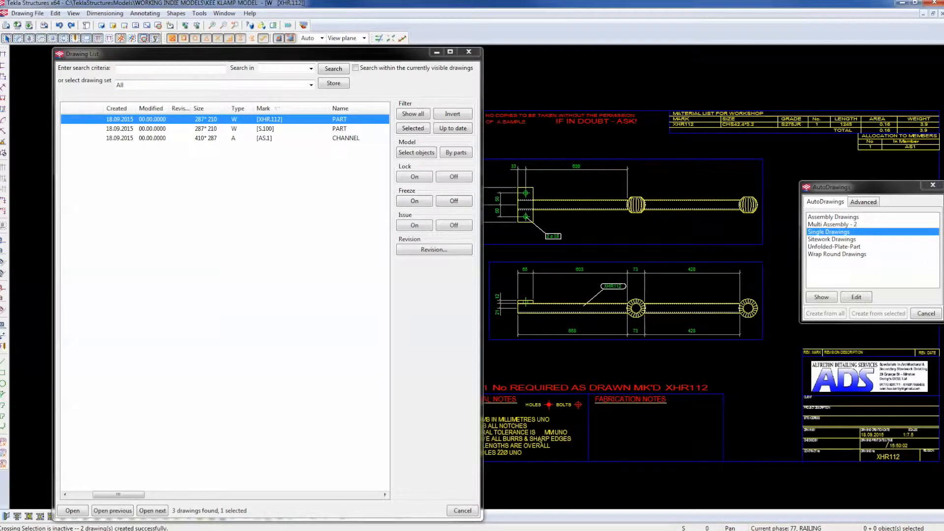
{"action": "left_click", "coordinate": [942, 14]}
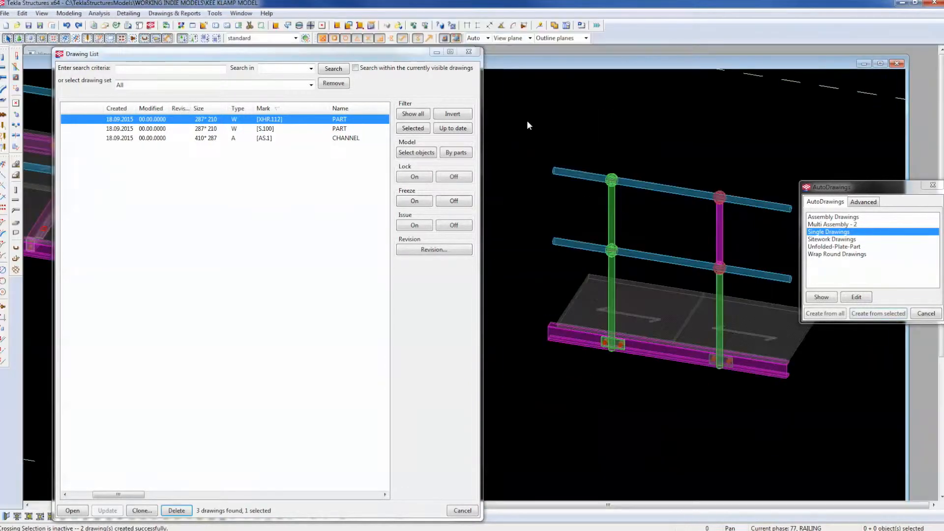
Open the AS.1 assembly drawing, inspect its material list (S100, XHR112, total 19.6), then close it.
{"action": "left_click", "coordinate": [271, 130]}
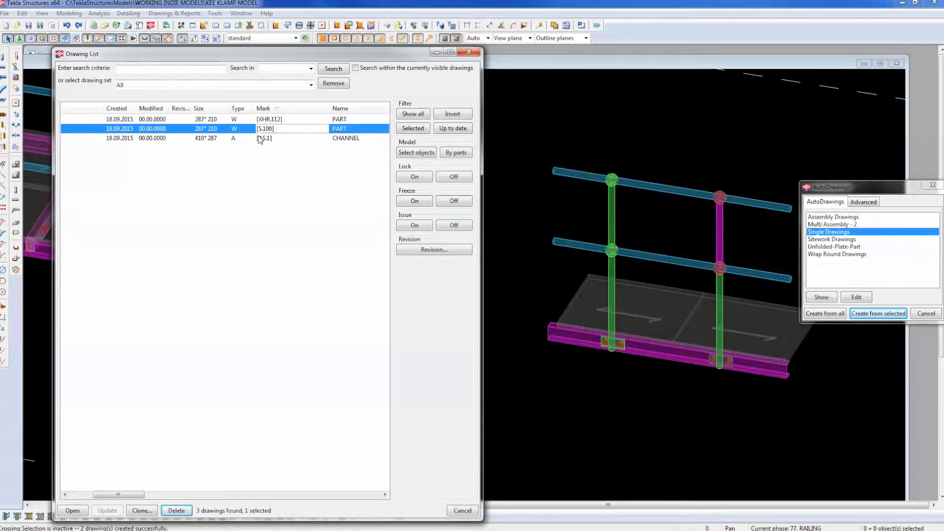
{"action": "double_click", "coordinate": [261, 138]}
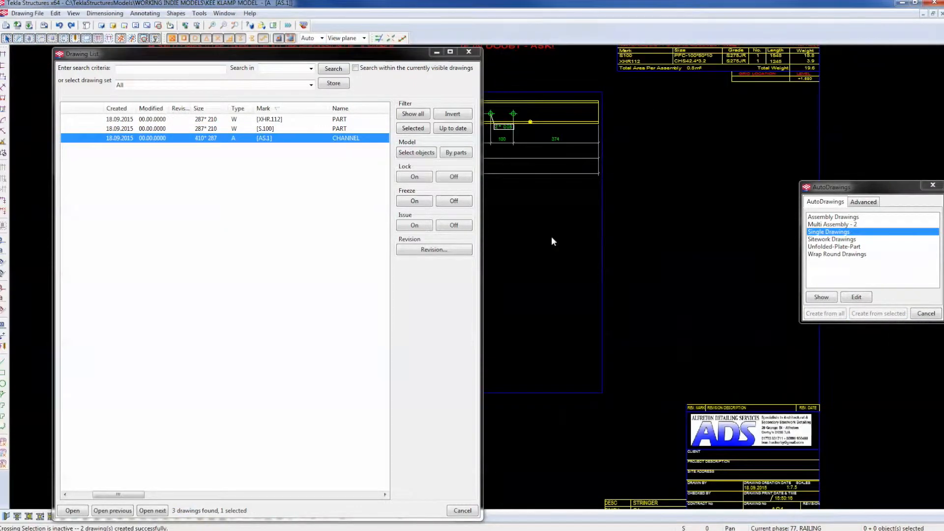
{"action": "left_click", "coordinate": [467, 55]}
{"action": "scroll", "coordinate": [444, 285], "scroll_direction": "down", "scroll_amount": 1}
{"action": "middle_click_drag", "start_coordinate": [411, 354], "coordinate": [525, 226]}
{"action": "scroll", "coordinate": [463, 282], "scroll_direction": "up", "scroll_amount": 3}
{"action": "middle_click_drag", "start_coordinate": [339, 335], "coordinate": [200, 431]}
{"action": "left_click_drag", "start_coordinate": [200, 431], "coordinate": [165, 449]}
{"action": "scroll", "coordinate": [544, 184], "scroll_direction": "up", "scroll_amount": 3}
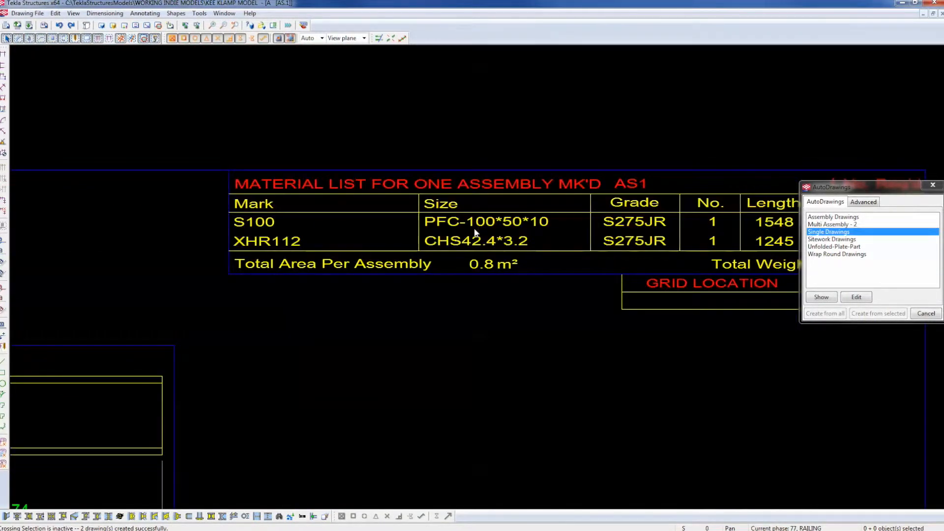
{"action": "scroll", "coordinate": [475, 232], "scroll_direction": "down", "scroll_amount": 3}
{"action": "mouse_move", "coordinate": [466, 288]}
{"action": "middle_mouse_down"}
{"action": "mouse_move", "coordinate": [502, 251]}
{"action": "mouse_move", "coordinate": [559, 226]}
{"action": "middle_mouse_up"}
{"action": "scroll", "coordinate": [559, 226], "scroll_direction": "up", "scroll_amount": 2}
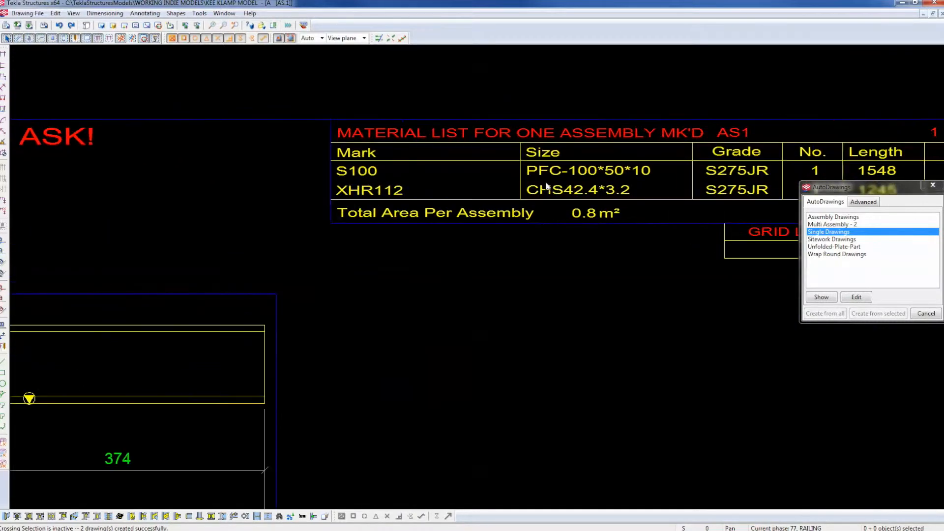
{"action": "scroll", "coordinate": [506, 173], "scroll_direction": "down", "scroll_amount": 5}
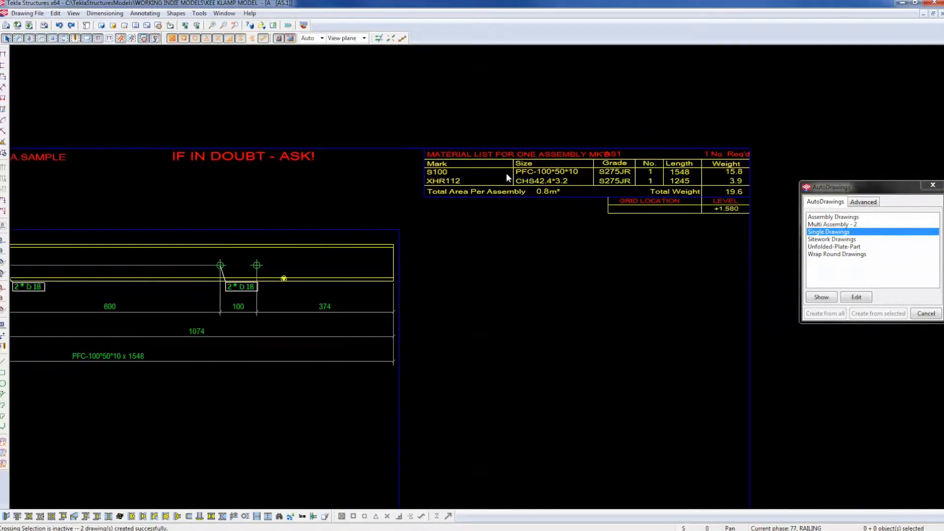
{"action": "scroll", "coordinate": [278, 338], "scroll_direction": "up", "scroll_amount": 3}
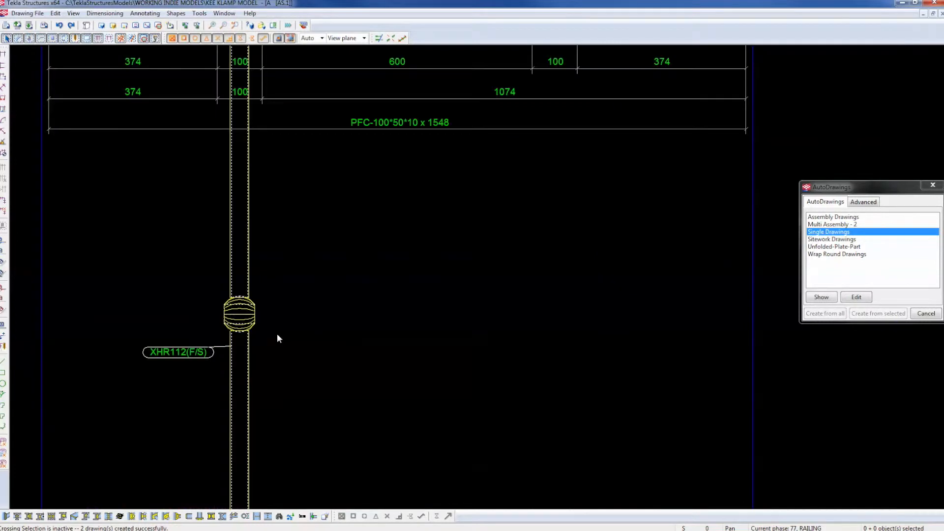
{"action": "scroll", "coordinate": [253, 321], "scroll_direction": "down", "scroll_amount": 5}
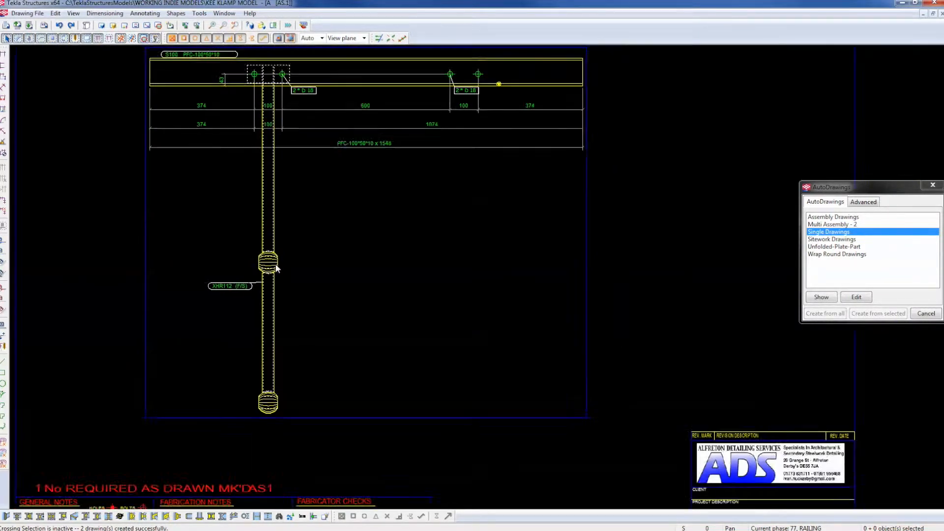
{"action": "middle_click_drag", "start_coordinate": [563, 253], "coordinate": [516, 289]}
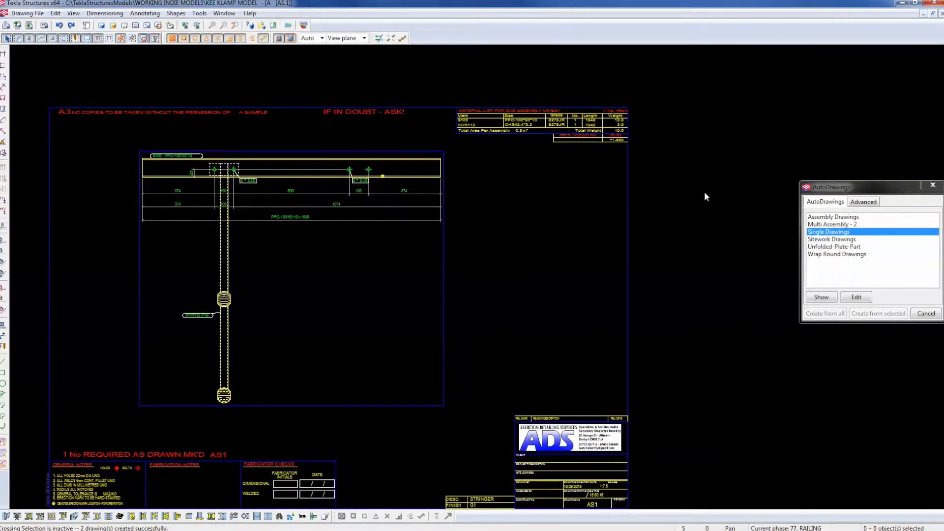
{"action": "left_click", "coordinate": [942, 15]}
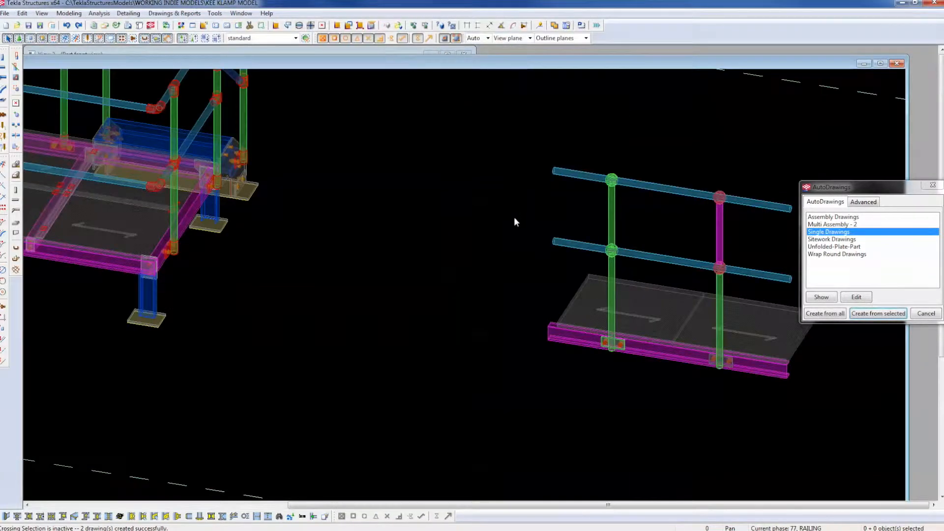
{"action": "middle_click_drag", "start_coordinate": [583, 234], "coordinate": [288, 188]}
{"action": "left_click", "coordinate": [317, 182]}
{"action": "scroll", "coordinate": [317, 182], "scroll_direction": "up", "scroll_amount": 3}
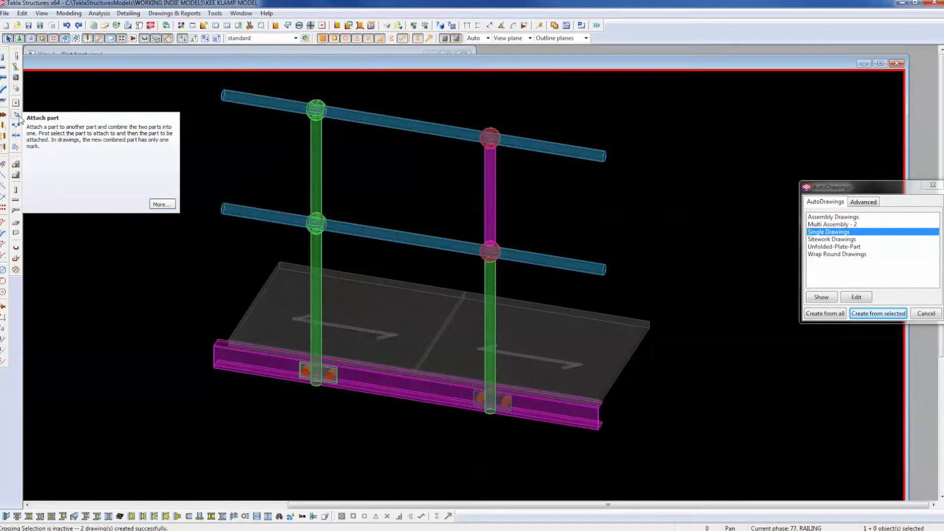
{"action": "left_click", "coordinate": [162, 204]}
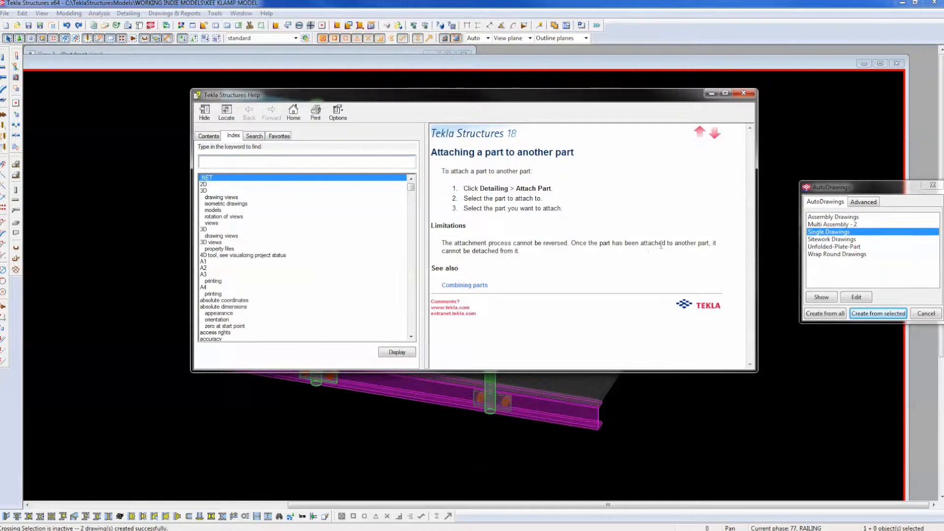
{"action": "left_click", "coordinate": [743, 95]}
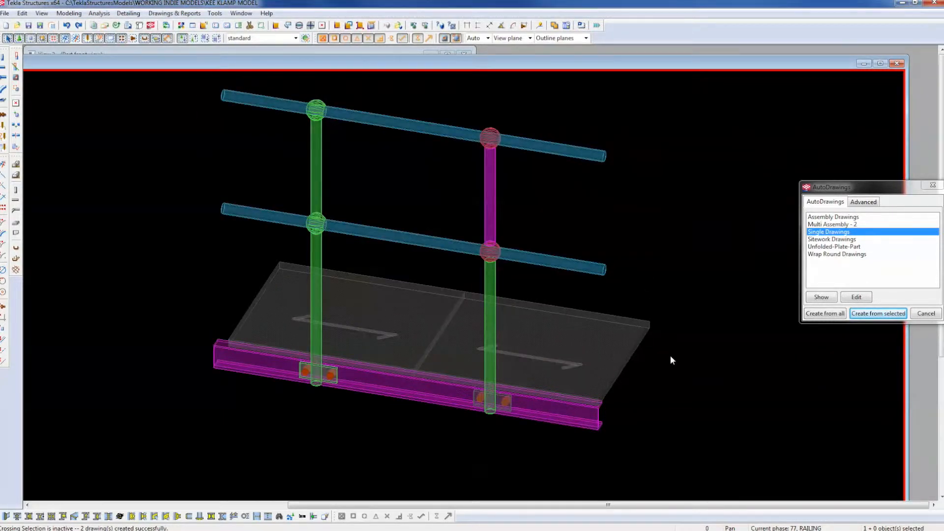
{"action": "scroll", "coordinate": [659, 344], "scroll_direction": "up", "scroll_amount": 3}
In the maximized part front view, View 2, select and delete the left post assembly.
{"action": "middle_click_drag", "start_coordinate": [656, 188], "coordinate": [598, 234]}
{"action": "key", "text": "ctrl+Tab"}
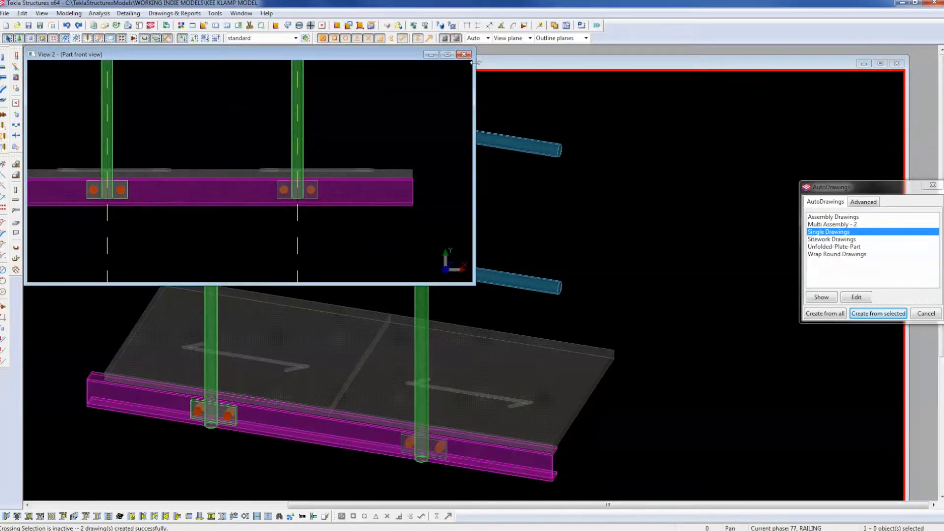
{"action": "left_click", "coordinate": [448, 55]}
{"action": "scroll", "coordinate": [428, 344], "scroll_direction": "down", "scroll_amount": 3}
{"action": "scroll", "coordinate": [427, 370], "scroll_direction": "down", "scroll_amount": 4}
{"action": "scroll", "coordinate": [363, 186], "scroll_direction": "up", "scroll_amount": 3}
{"action": "left_click", "coordinate": [357, 154]}
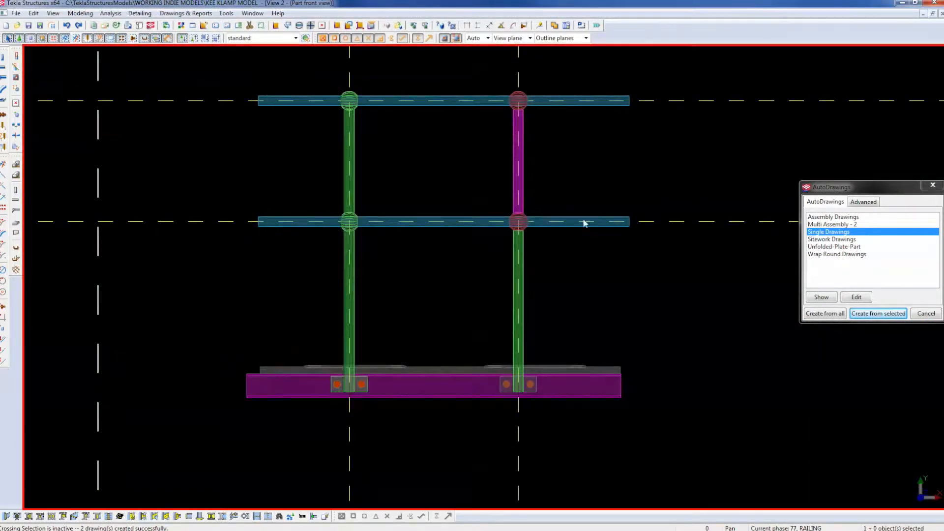
{"action": "scroll", "coordinate": [354, 238], "scroll_direction": "up", "scroll_amount": 2}
{"action": "left_click", "coordinate": [329, 140]}
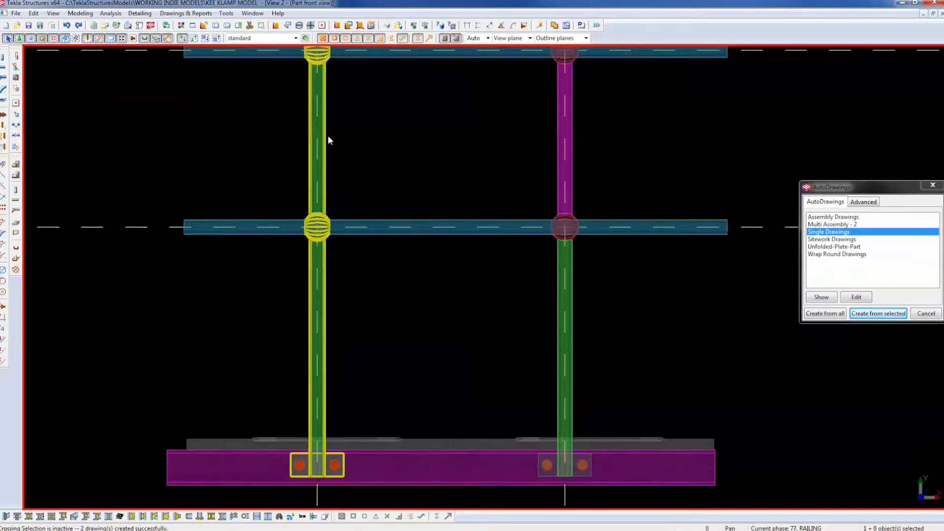
{"action": "left_click", "coordinate": [328, 136]}
{"action": "key", "text": "Delete"}
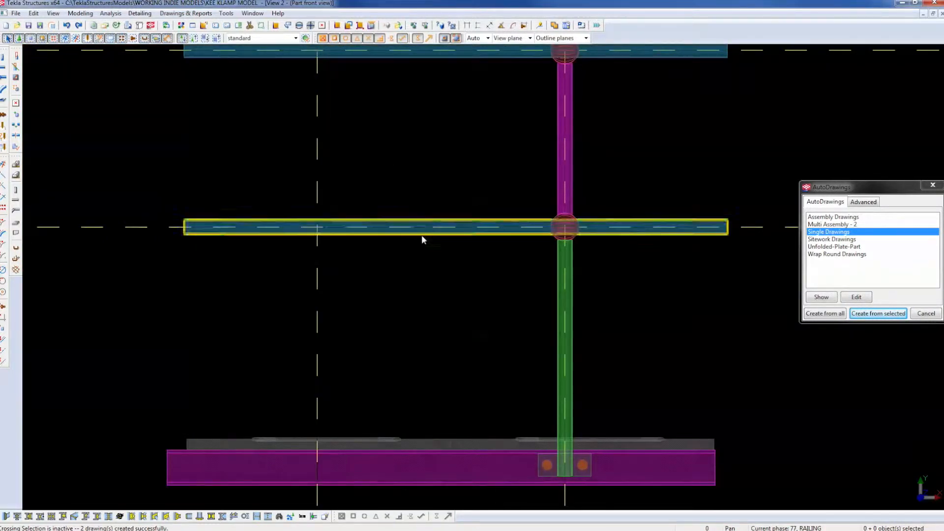
Return to View 1 - RENDER and select the base channel beam at the connection.
{"action": "middle_click_drag", "start_coordinate": [422, 240], "coordinate": [373, 205]}
{"action": "scroll", "coordinate": [406, 367], "scroll_direction": "up", "scroll_amount": 4}
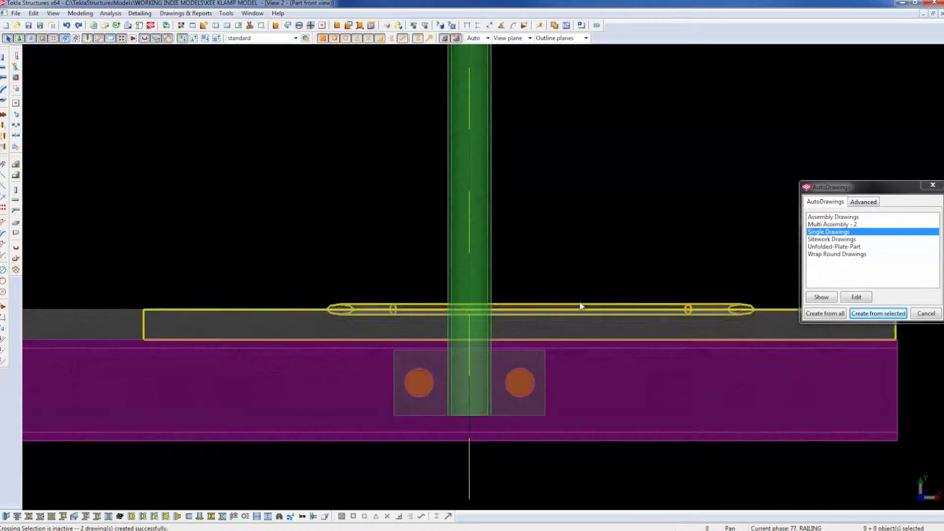
{"action": "key", "text": "ctrl+Tab"}
{"action": "scroll", "coordinate": [589, 340], "scroll_direction": "up", "scroll_amount": 5}
{"action": "left_click", "coordinate": [592, 310]}
{"action": "middle_click_drag", "start_coordinate": [598, 321], "coordinate": [566, 376]}
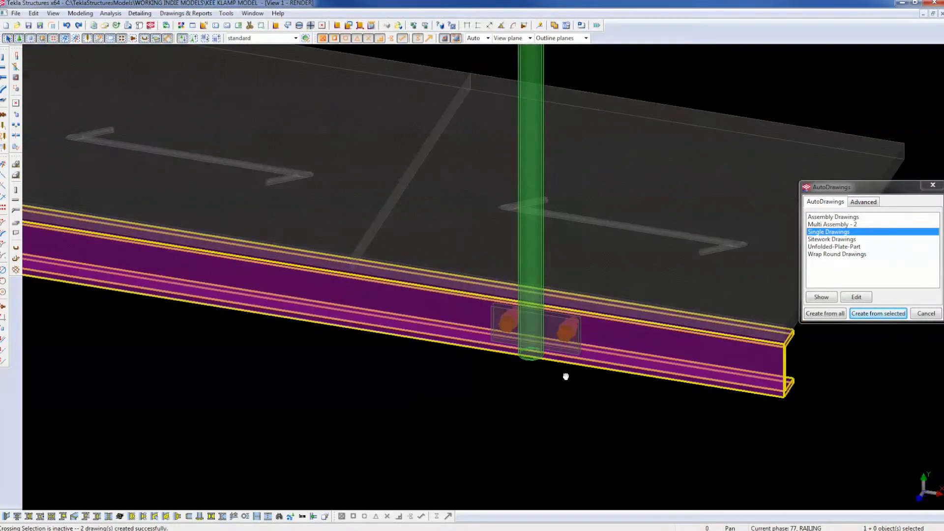
Start Bolt Parts on the bolt group and pick the channel beam.
{"action": "scroll", "coordinate": [554, 344], "scroll_direction": "up", "scroll_amount": 3}
{"action": "scroll", "coordinate": [552, 333], "scroll_direction": "down", "scroll_amount": 8}
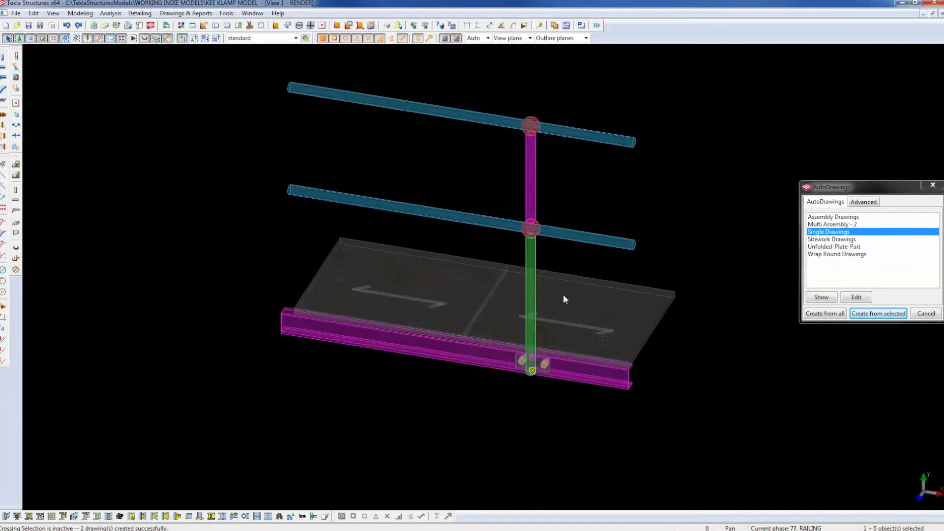
{"action": "scroll", "coordinate": [541, 383], "scroll_direction": "up", "scroll_amount": 4}
{"action": "scroll", "coordinate": [527, 397], "scroll_direction": "up", "scroll_amount": 2}
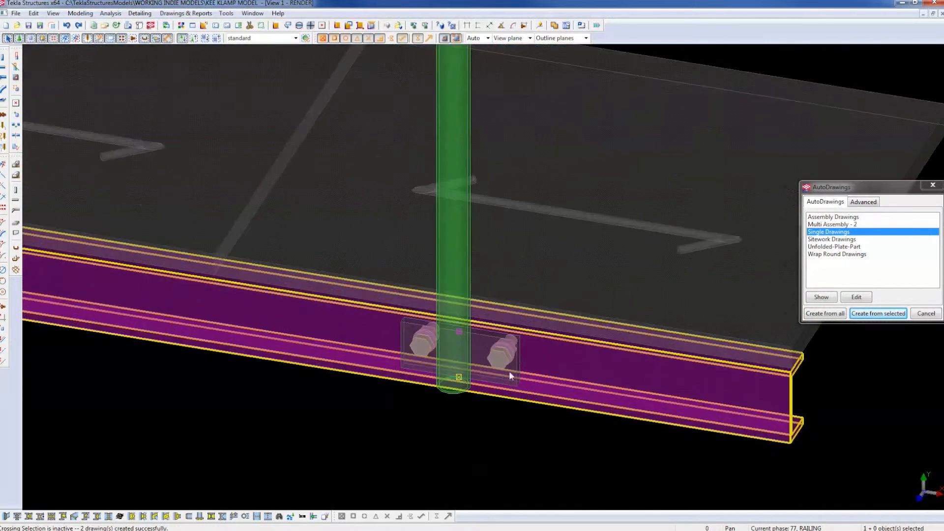
{"action": "right_click", "coordinate": [503, 369]}
{"action": "left_click", "coordinate": [474, 411]}
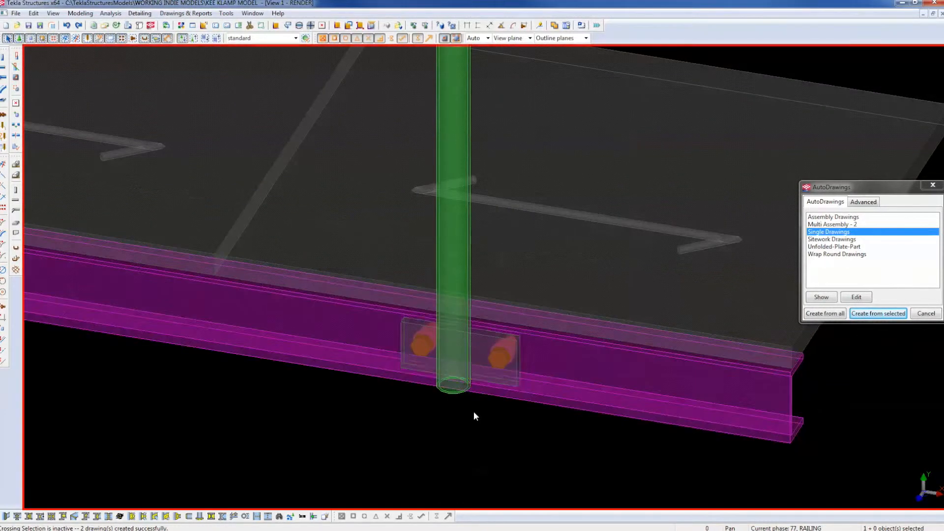
{"action": "right_click", "coordinate": [498, 365]}
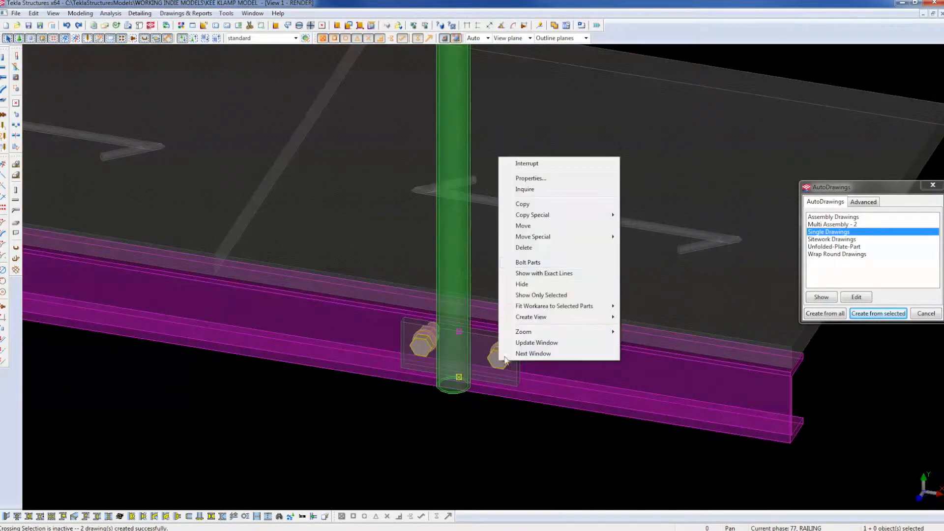
{"action": "left_click", "coordinate": [538, 262]}
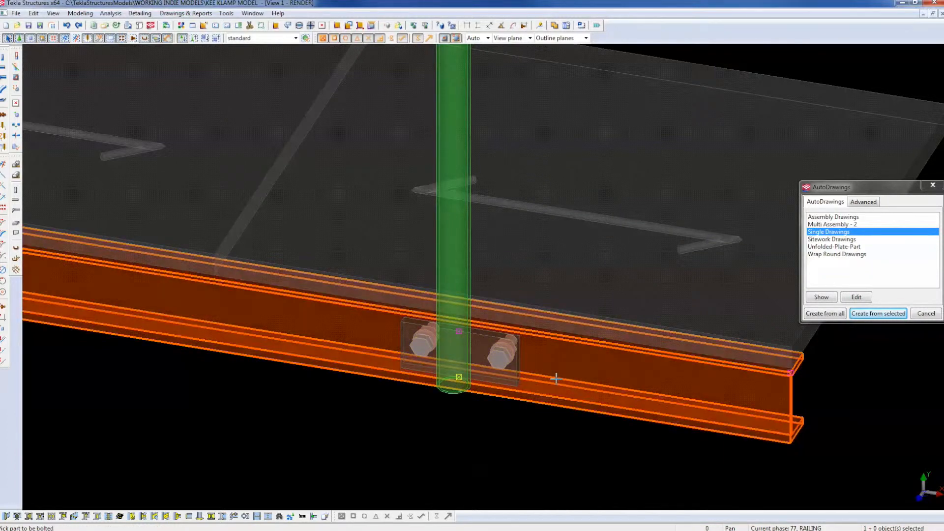
{"action": "left_click", "coordinate": [506, 411]}
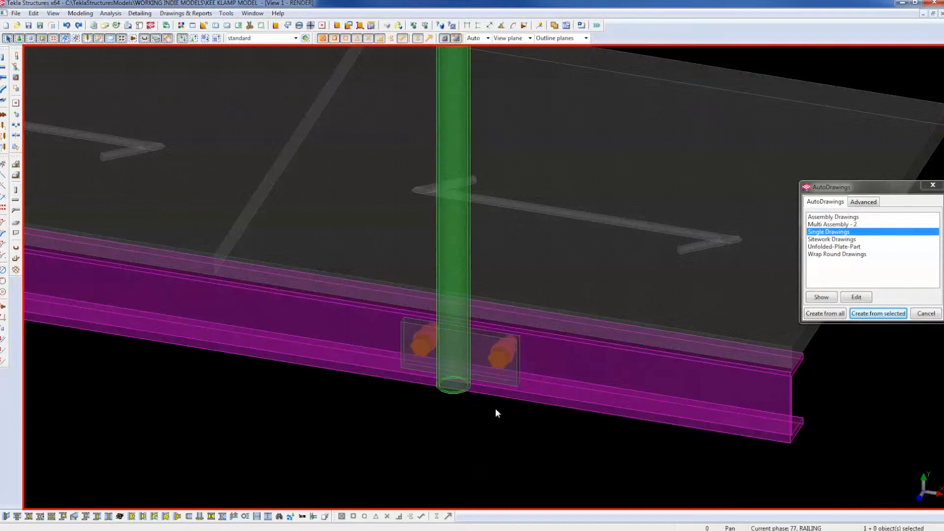
Redo Bolt Parts, bolting the base plate to the channel beam with the two-bolt group.
{"action": "left_click", "coordinate": [502, 360]}
{"action": "right_click", "coordinate": [503, 359]}
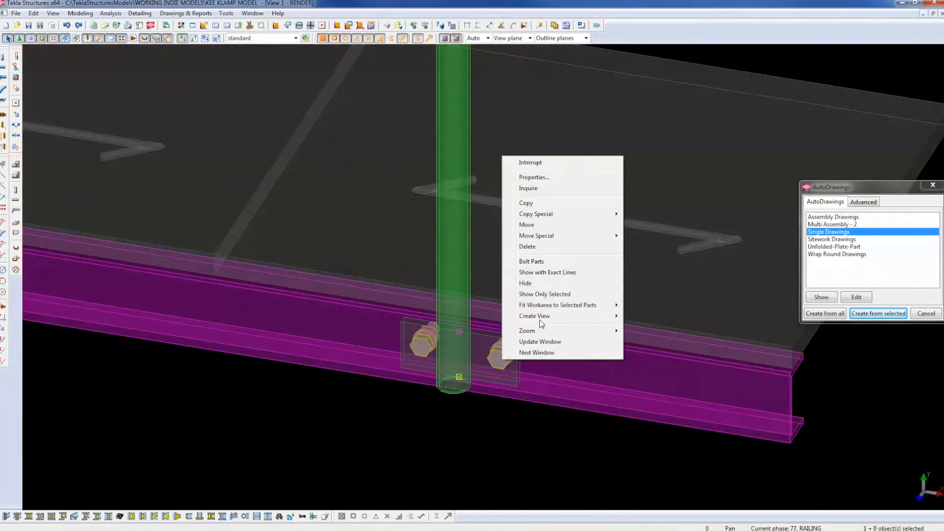
{"action": "left_click", "coordinate": [541, 262]}
{"action": "left_click", "coordinate": [531, 382]}
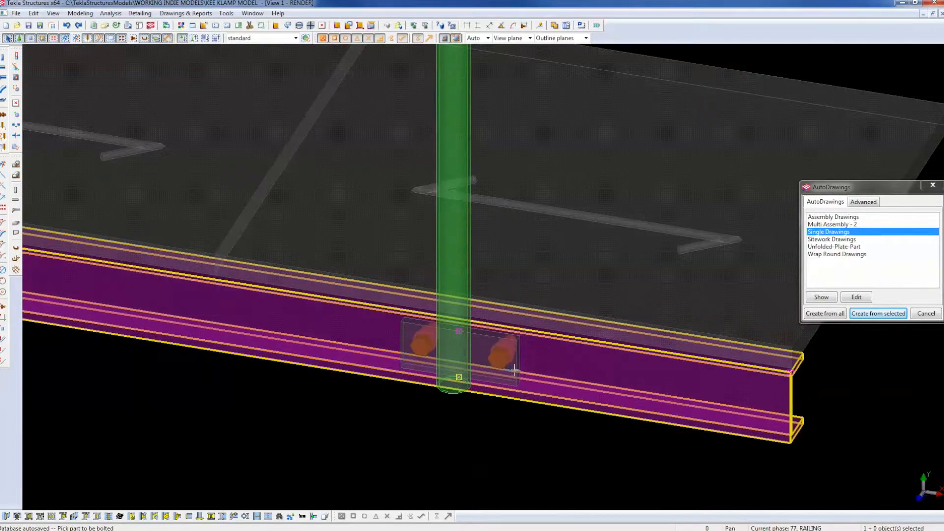
{"action": "left_click", "coordinate": [515, 369]}
{"action": "middle_click", "coordinate": [497, 427]}
{"action": "left_click", "coordinate": [496, 430]}
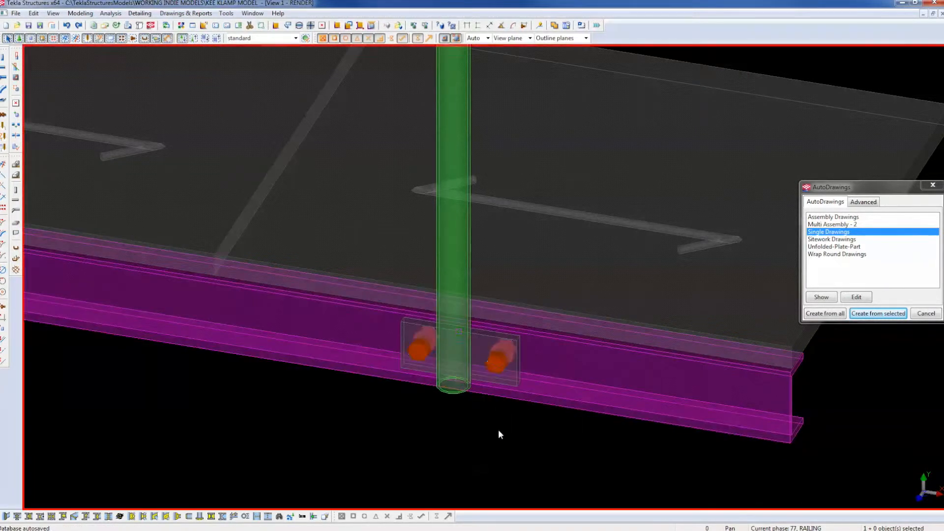
{"action": "scroll", "coordinate": [497, 430], "scroll_direction": "down", "scroll_amount": 5}
{"action": "scroll", "coordinate": [467, 420], "scroll_direction": "up", "scroll_amount": 5}
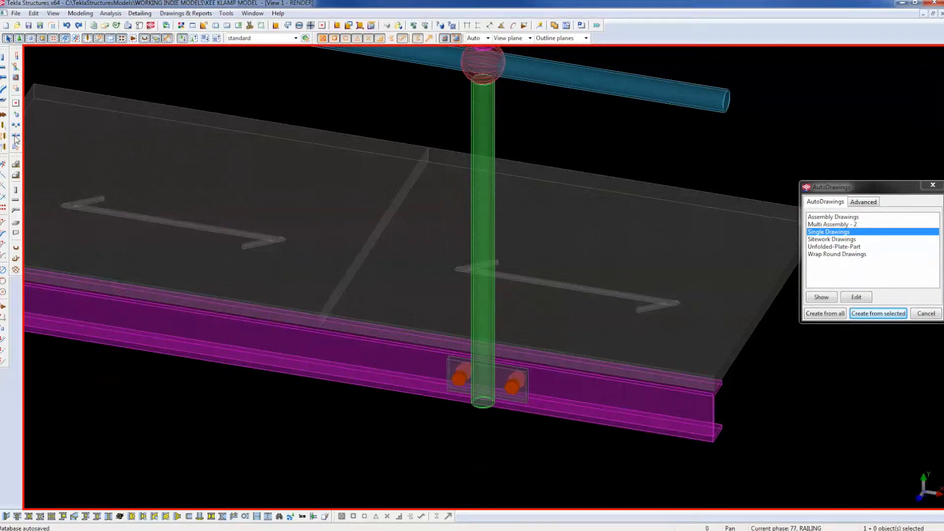
Try adding the base plate to the post, undo it, and interrupt the command.
{"action": "left_click", "coordinate": [16, 114]}
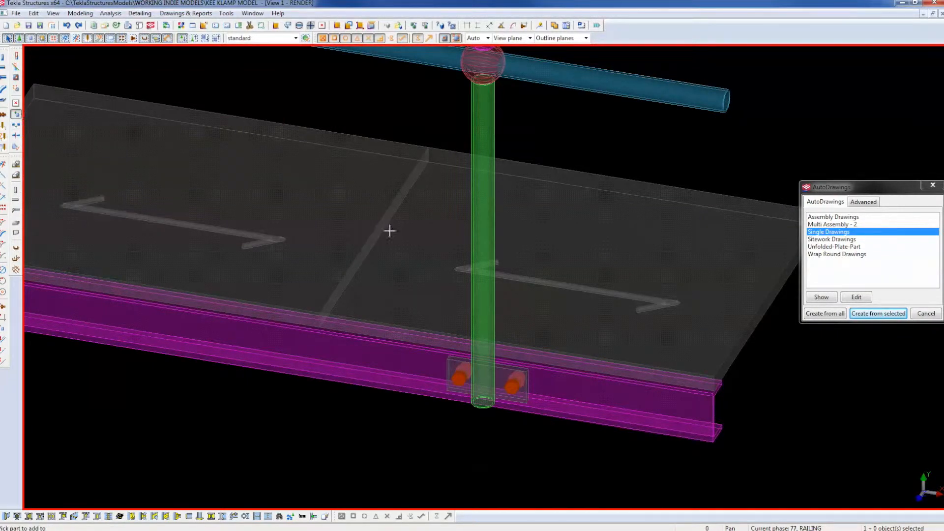
{"action": "left_click", "coordinate": [474, 135]}
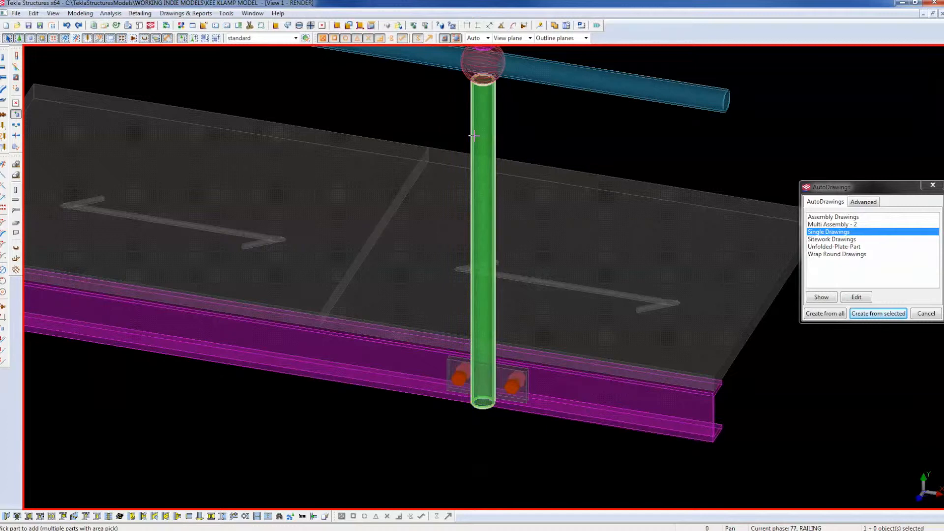
{"action": "scroll", "coordinate": [512, 384], "scroll_direction": "up", "scroll_amount": 4}
{"action": "left_click", "coordinate": [510, 348]}
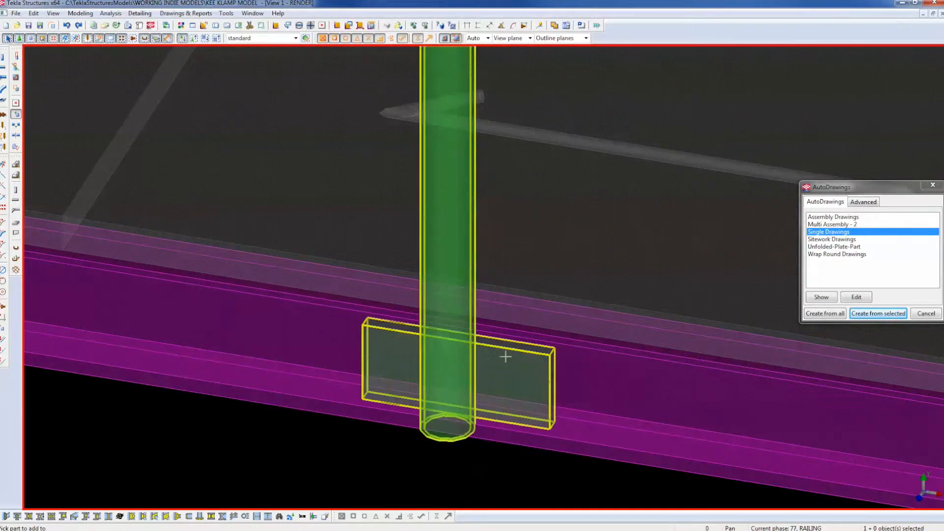
{"action": "left_click", "coordinate": [67, 25]}
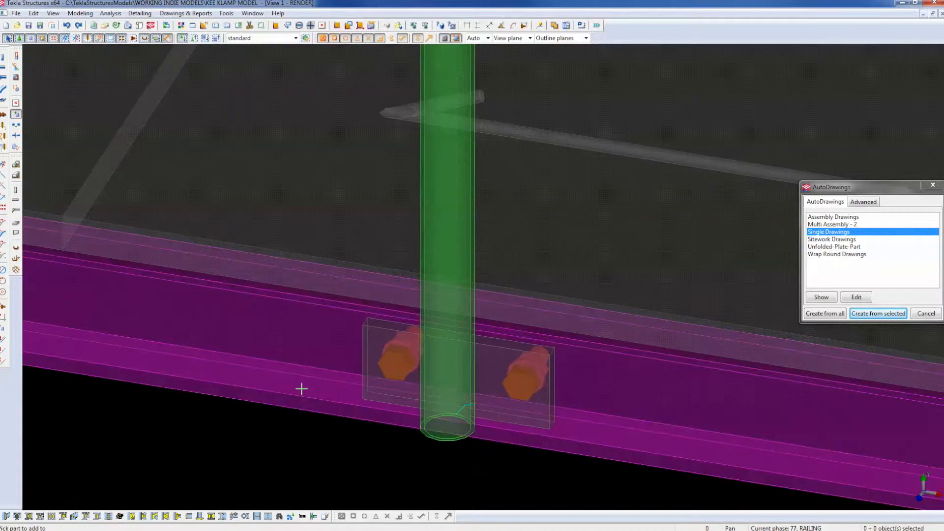
{"action": "scroll", "coordinate": [302, 389], "scroll_direction": "down", "scroll_amount": 3}
{"action": "right_click", "coordinate": [374, 375]}
{"action": "left_click", "coordinate": [401, 363]}
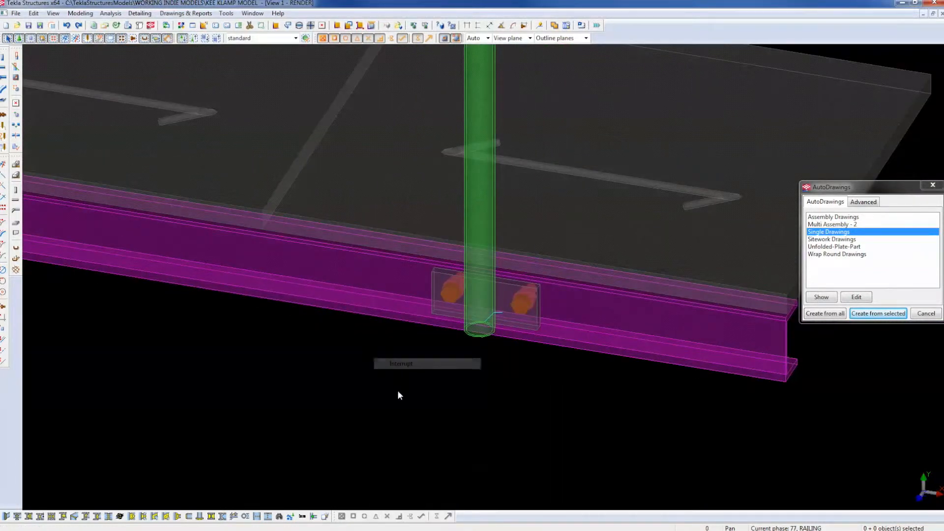
{"action": "scroll", "coordinate": [397, 391], "scroll_direction": "down", "scroll_amount": 5}
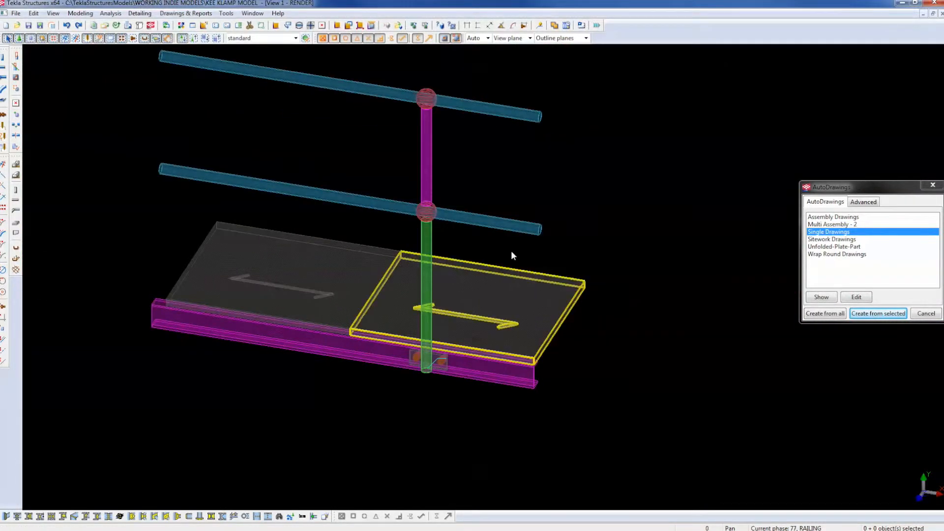
Delete the post with its clamps and plate, undo that, then delete the weld symbols on the lower post.
{"action": "left_click", "coordinate": [434, 147]}
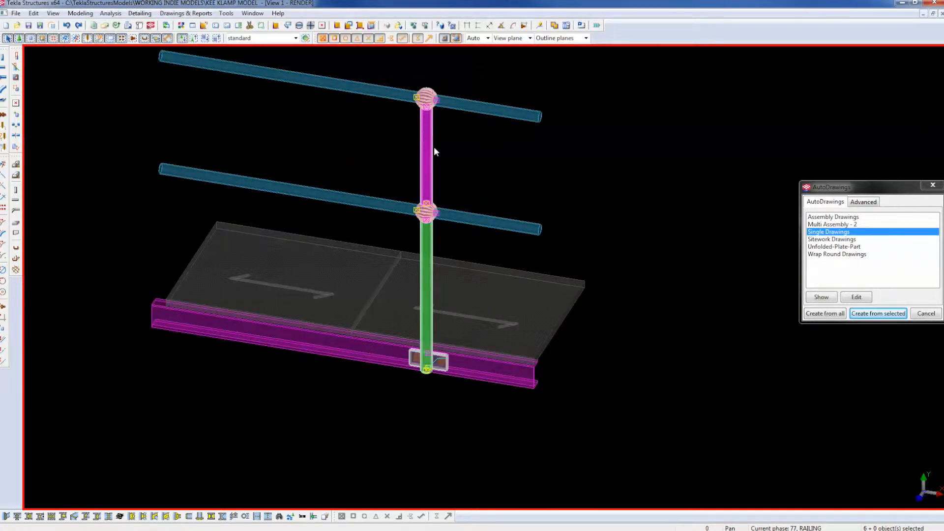
{"action": "key", "text": "Delete"}
{"action": "key", "text": "ctrl+z"}
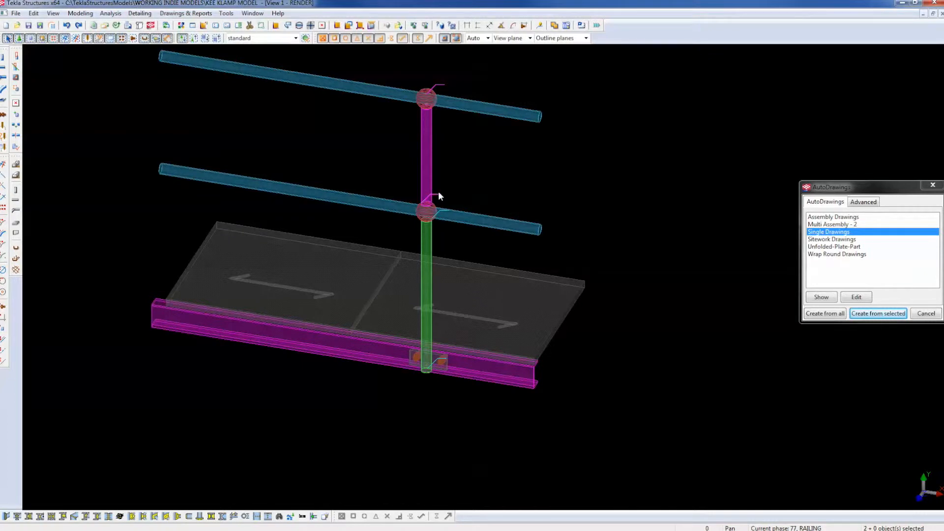
{"action": "left_click", "coordinate": [432, 361], "text": "ctrl"}
{"action": "key", "text": "Delete"}
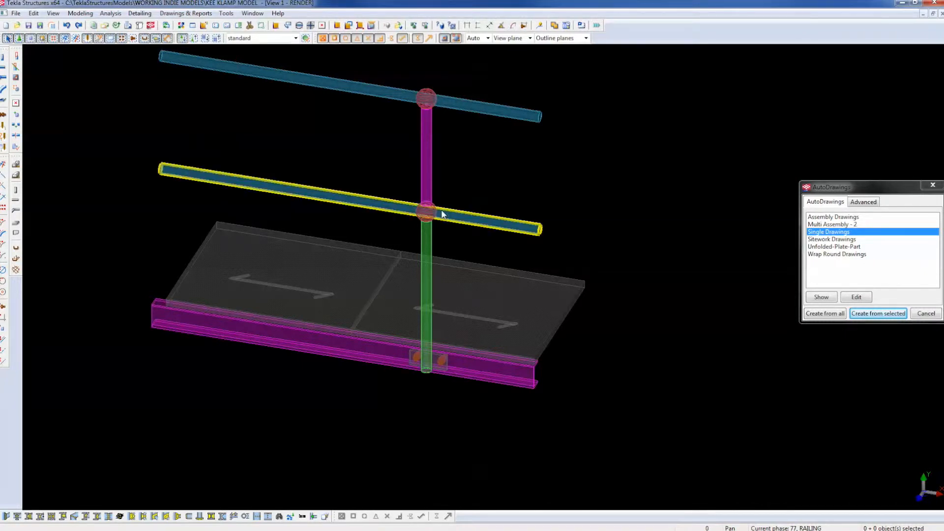
Start Pick assembly, cancel it, then start the Attach part command.
{"action": "left_click", "coordinate": [452, 25]}
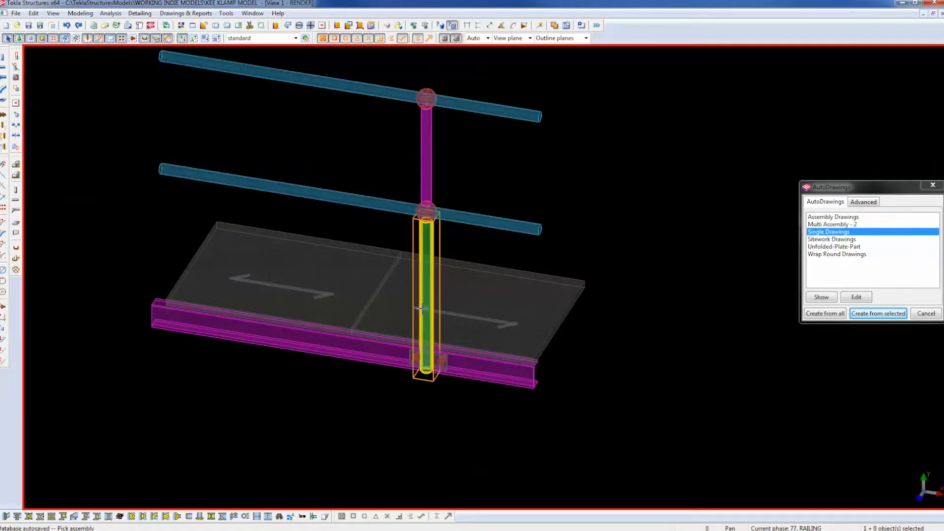
{"action": "right_click", "coordinate": [612, 183]}
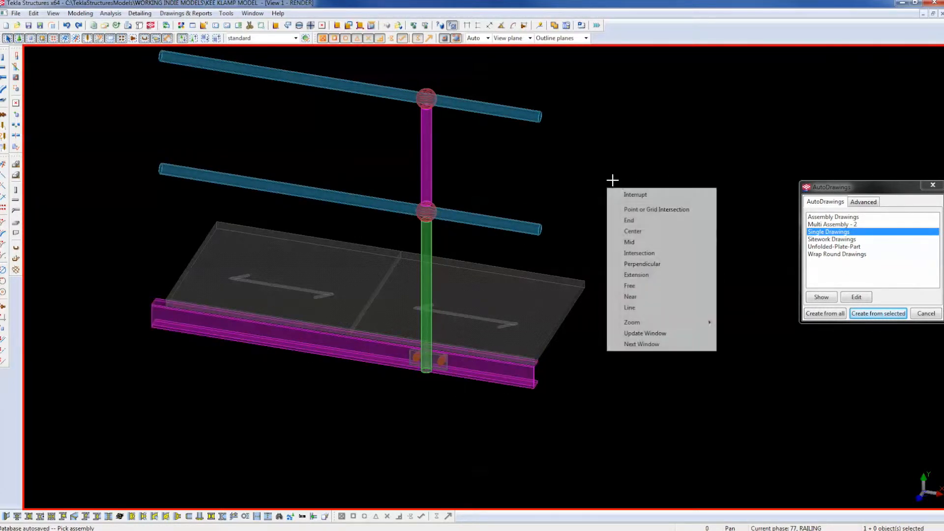
{"action": "left_click", "coordinate": [630, 194]}
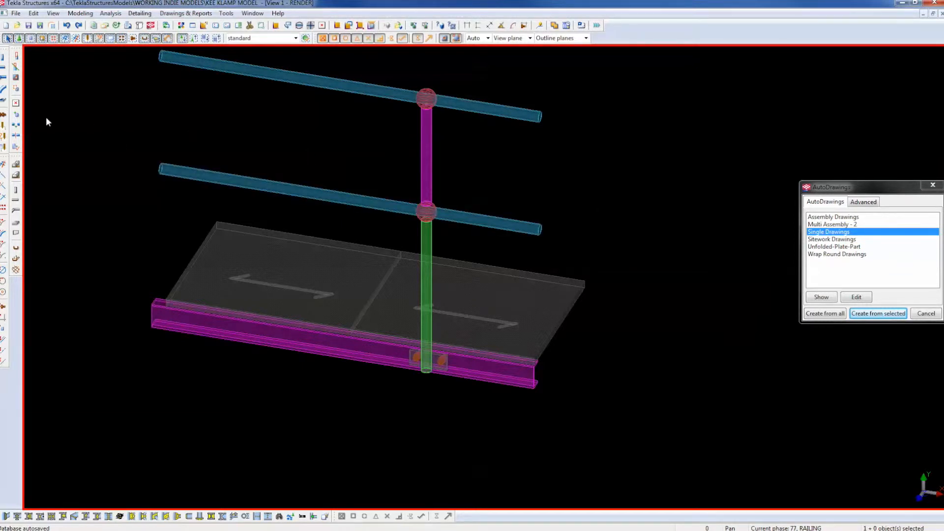
{"action": "left_click", "coordinate": [17, 114]}
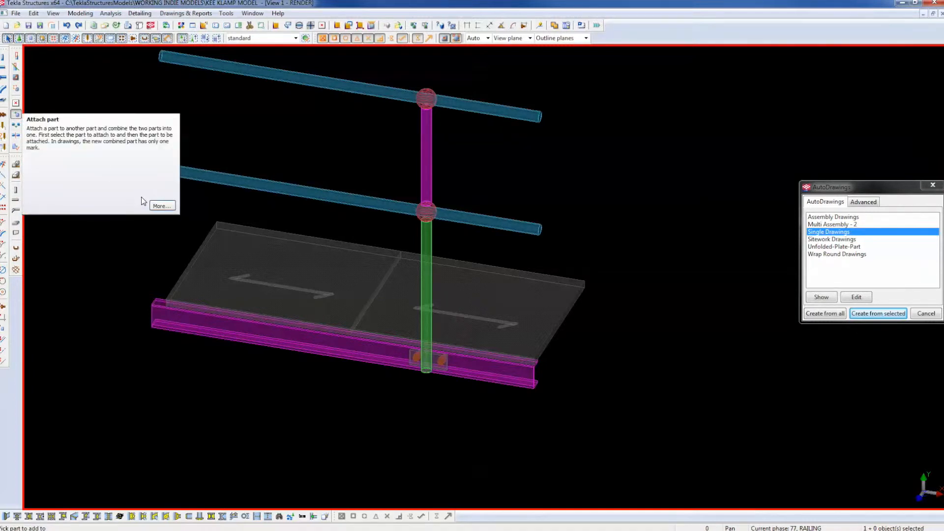
Read the Attach part help, cancel the command, and view the BALUSTER post's CHS42.4*3.2 S275JR properties.
{"action": "left_click", "coordinate": [158, 206]}
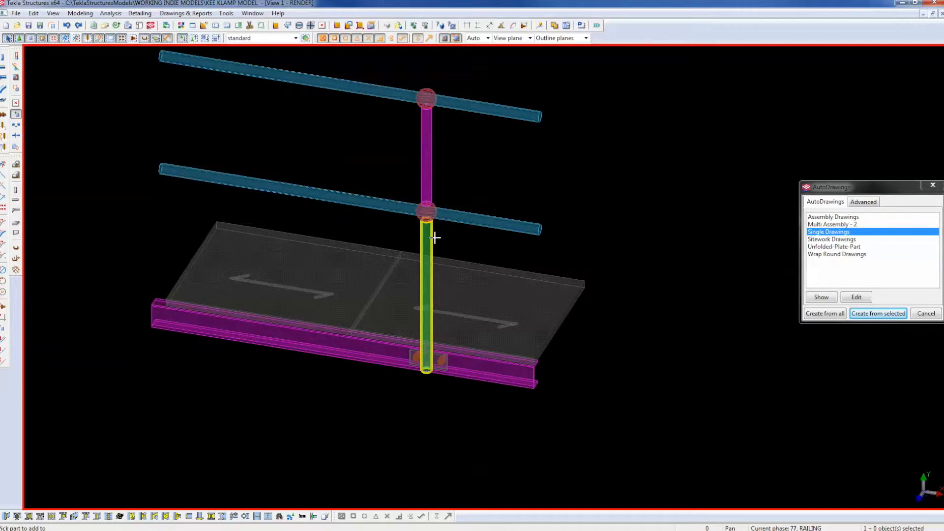
{"action": "right_click", "coordinate": [453, 185]}
{"action": "left_click", "coordinate": [466, 192]}
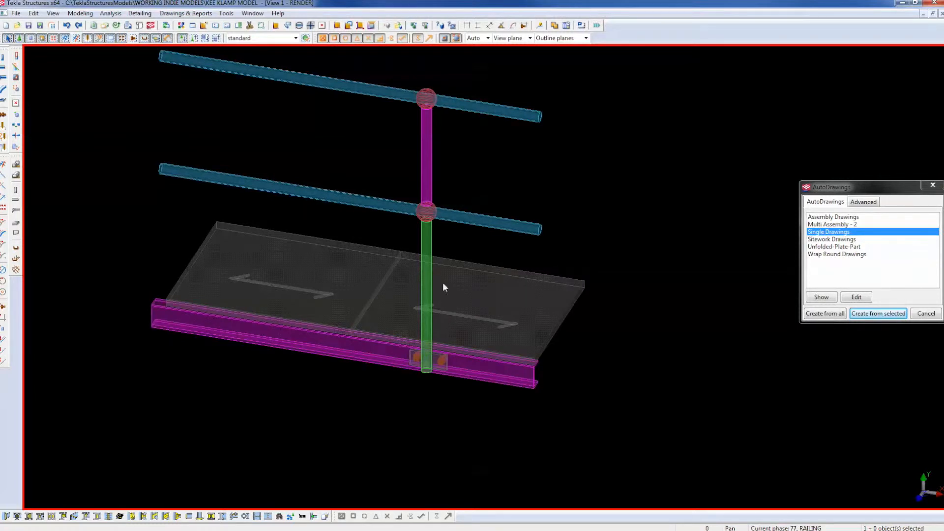
{"action": "double_click", "coordinate": [435, 238]}
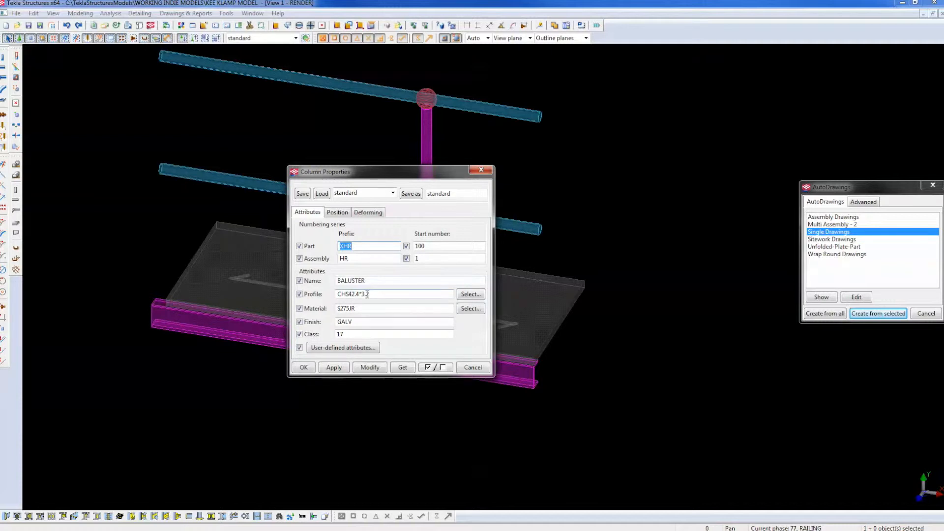
Close Column Properties and attach the base plate to the green post.
{"action": "left_click", "coordinate": [481, 171]}
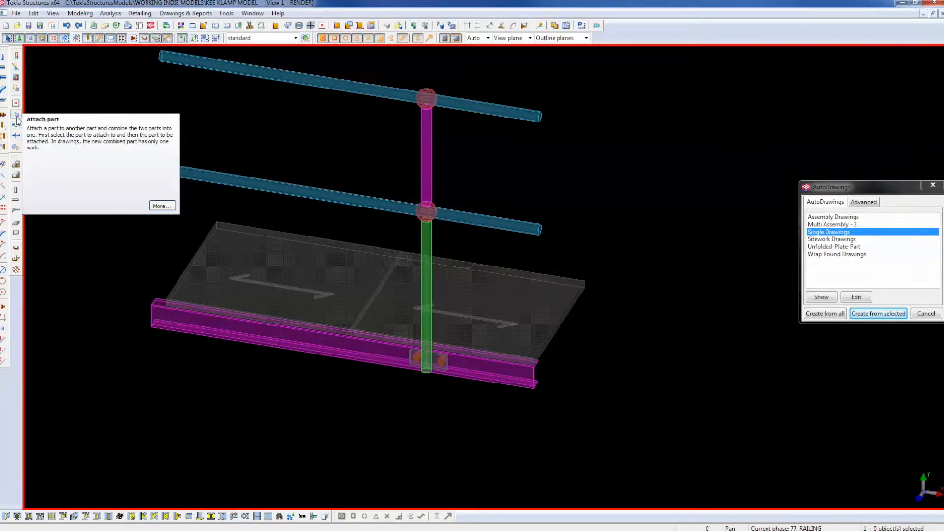
{"action": "left_click", "coordinate": [17, 115]}
{"action": "left_click", "coordinate": [426, 236]}
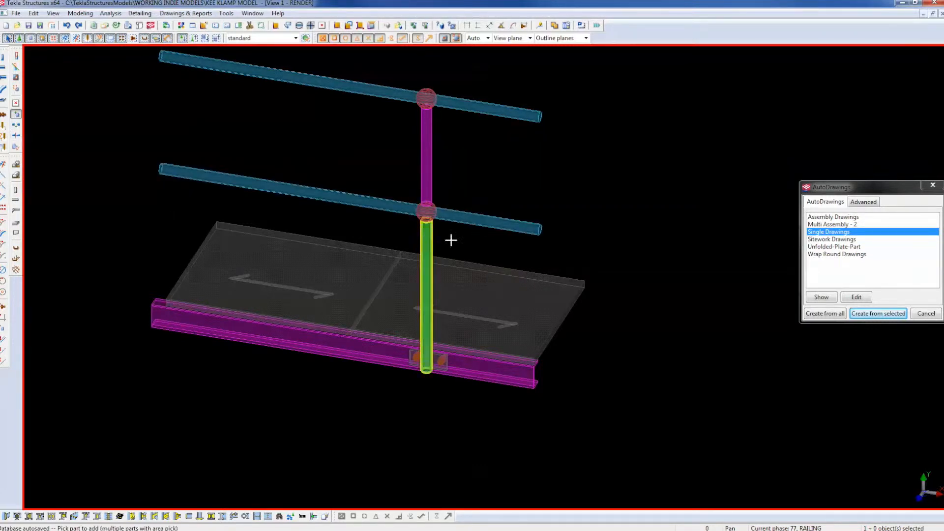
{"action": "scroll", "coordinate": [433, 374], "scroll_direction": "up", "scroll_amount": 5}
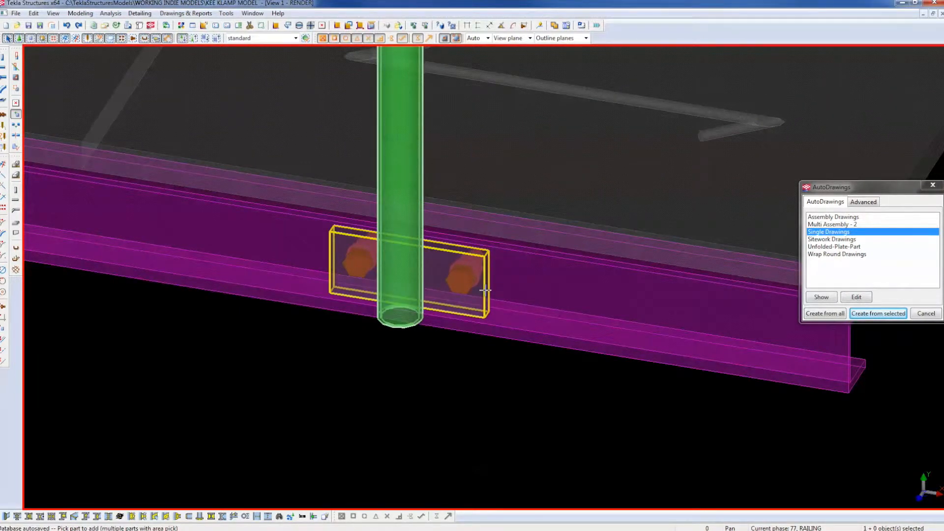
{"action": "left_click", "coordinate": [485, 290]}
{"action": "scroll", "coordinate": [472, 333], "scroll_direction": "down", "scroll_amount": 8}
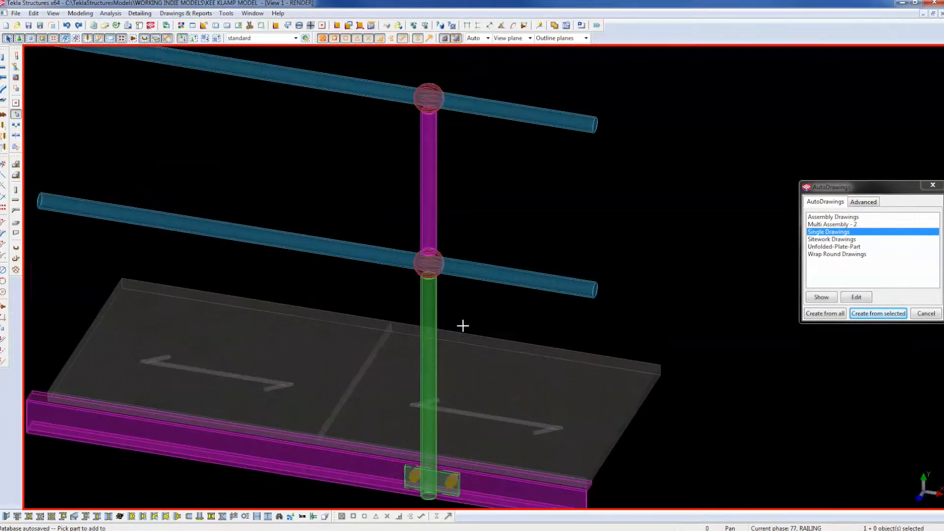
{"action": "scroll", "coordinate": [443, 301], "scroll_direction": "up", "scroll_amount": 1}
Attach the lower coupling, magenta upper post and top coupling to the green post, then finish.
{"action": "left_click", "coordinate": [434, 306]}
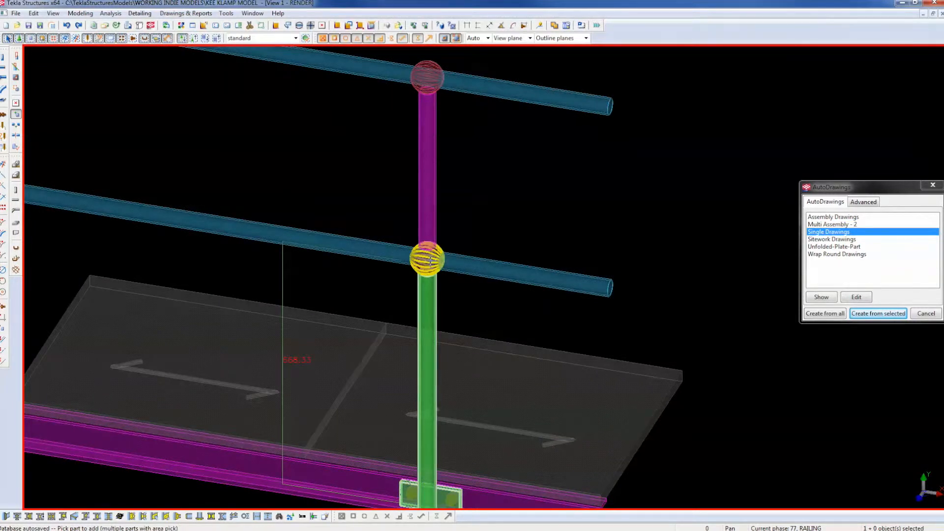
{"action": "left_click", "coordinate": [429, 259]}
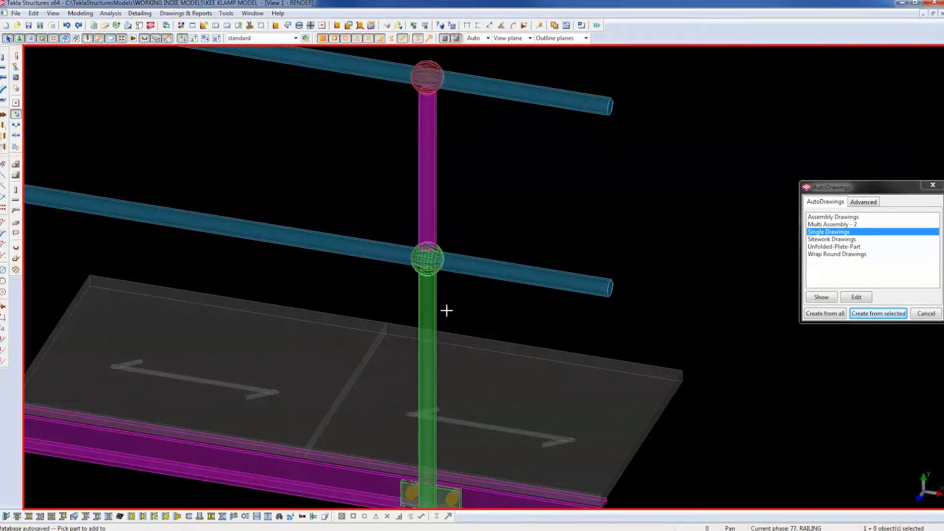
{"action": "left_click", "coordinate": [430, 154]}
{"action": "left_click", "coordinate": [433, 300]}
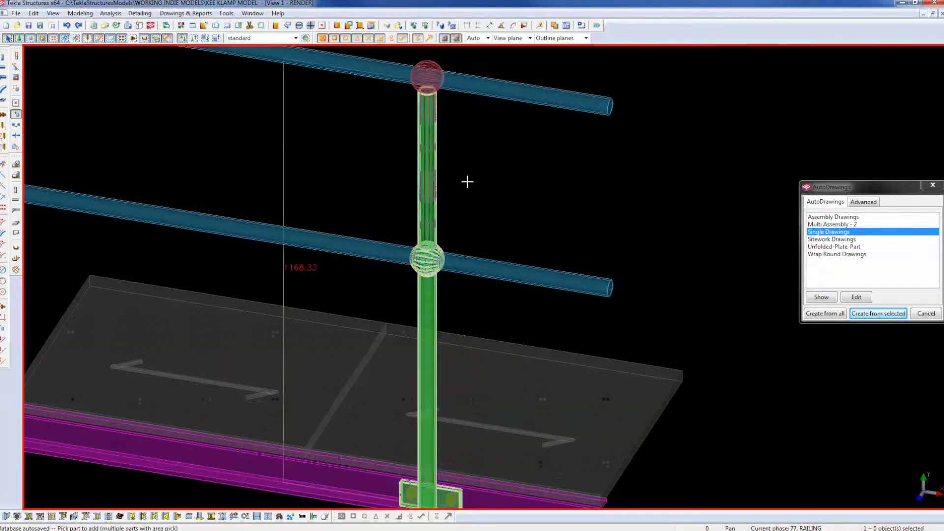
{"action": "left_click", "coordinate": [427, 76]}
{"action": "right_click", "coordinate": [494, 130]}
{"action": "left_click", "coordinate": [502, 139]}
{"action": "key", "text": "ctrl+Tab"}
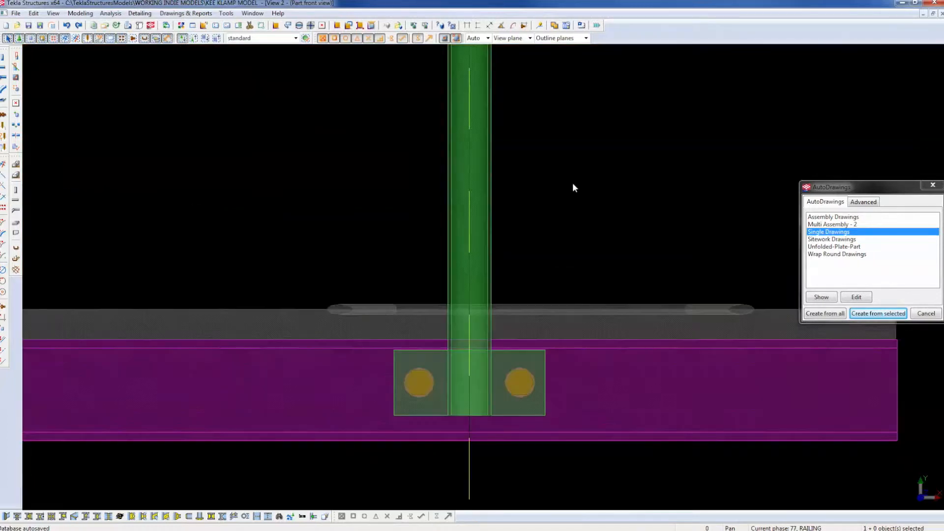
Fit the work area to the model, zoom to the top junction, and open the PRE-GALV-CHS CHS42.4*3.2 rail's properties.
{"action": "scroll", "coordinate": [573, 184], "scroll_direction": "down", "scroll_amount": 13}
{"action": "middle_click_drag", "start_coordinate": [573, 192], "coordinate": [540, 269]}
{"action": "right_click", "coordinate": [540, 270]}
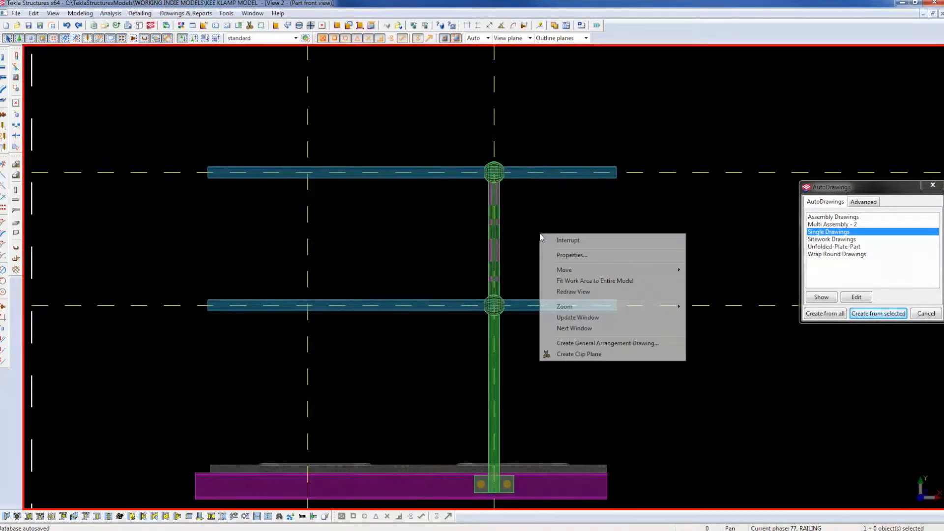
{"action": "left_click", "coordinate": [554, 294]}
{"action": "scroll", "coordinate": [518, 212], "scroll_direction": "up", "scroll_amount": 4}
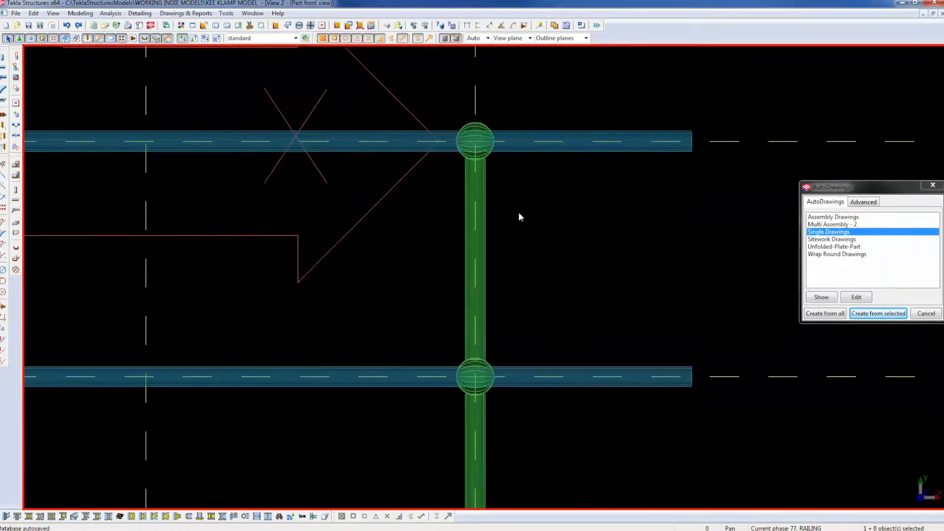
{"action": "left_click", "coordinate": [475, 219]}
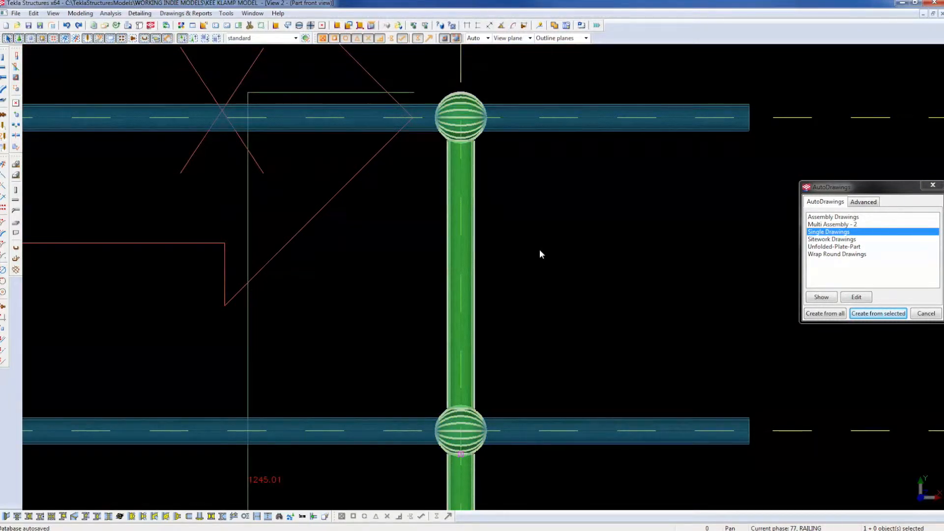
{"action": "scroll", "coordinate": [486, 207], "scroll_direction": "up", "scroll_amount": 5}
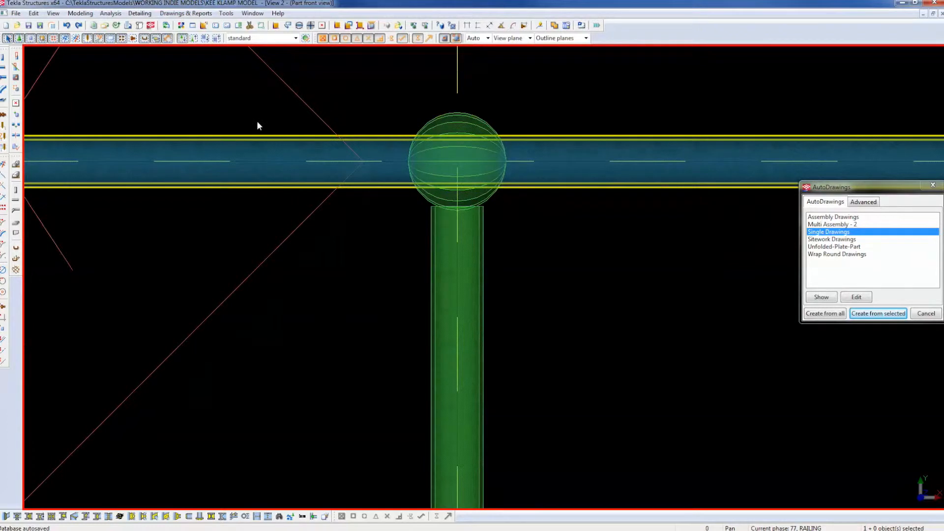
{"action": "double_click", "coordinate": [129, 140]}
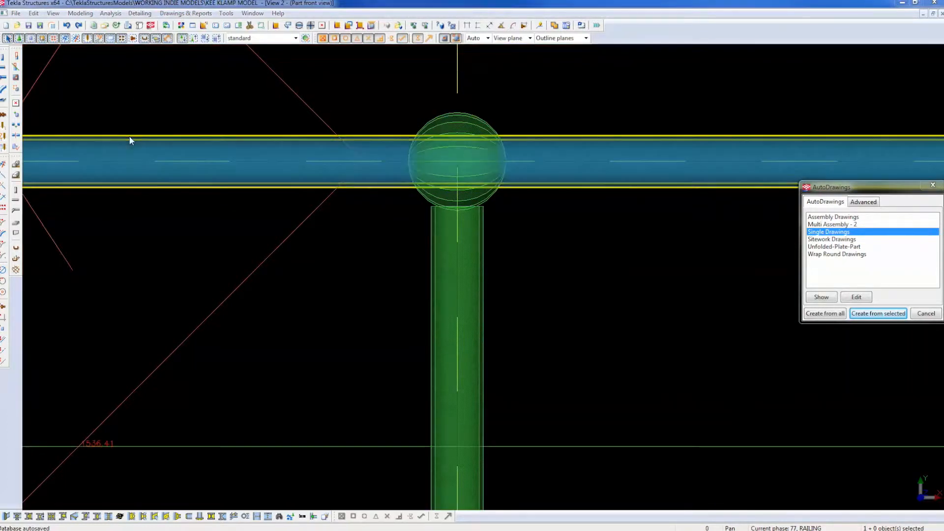
{"action": "left_click", "coordinate": [790, 437]}
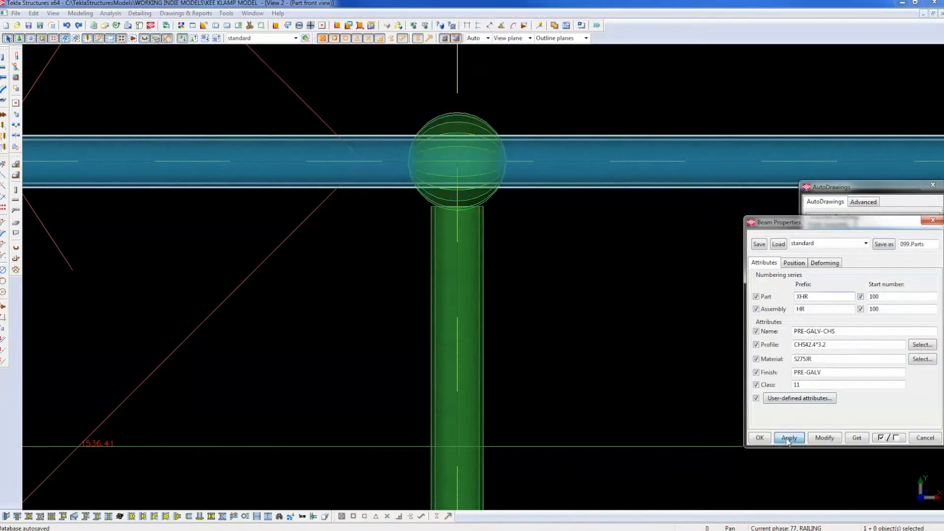
Create a 140-long CHS42.4*3.2 beam starting on the top rail line, then select it.
{"action": "left_click", "coordinate": [762, 439]}
{"action": "left_click", "coordinate": [4, 66]}
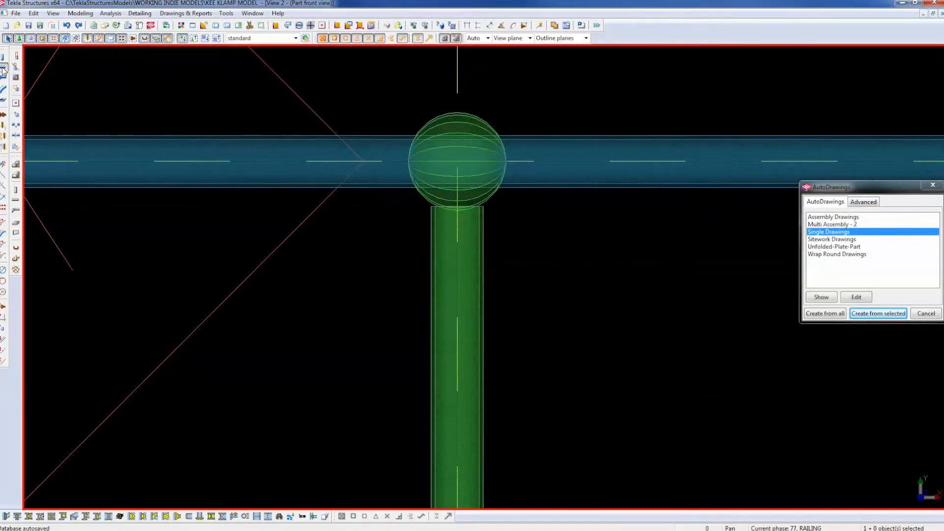
{"action": "left_click", "coordinate": [319, 161]}
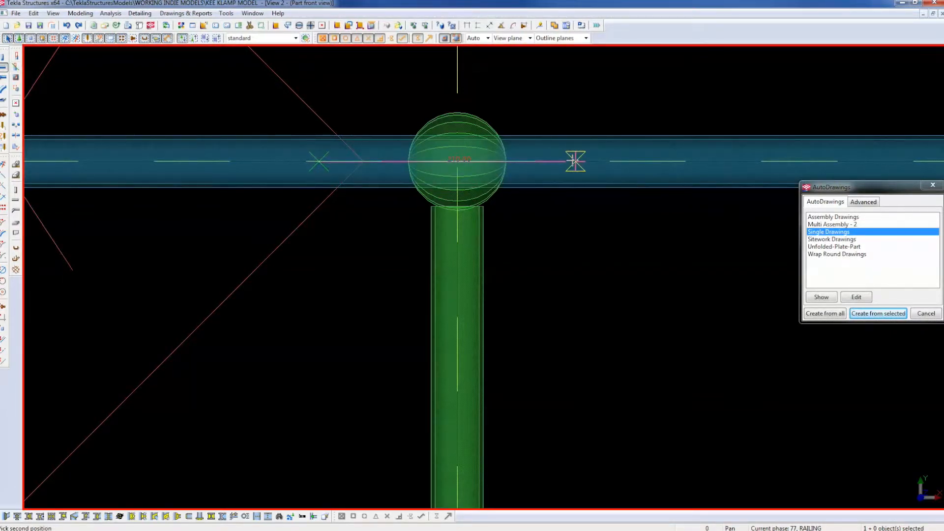
{"action": "type", "text": "1"}
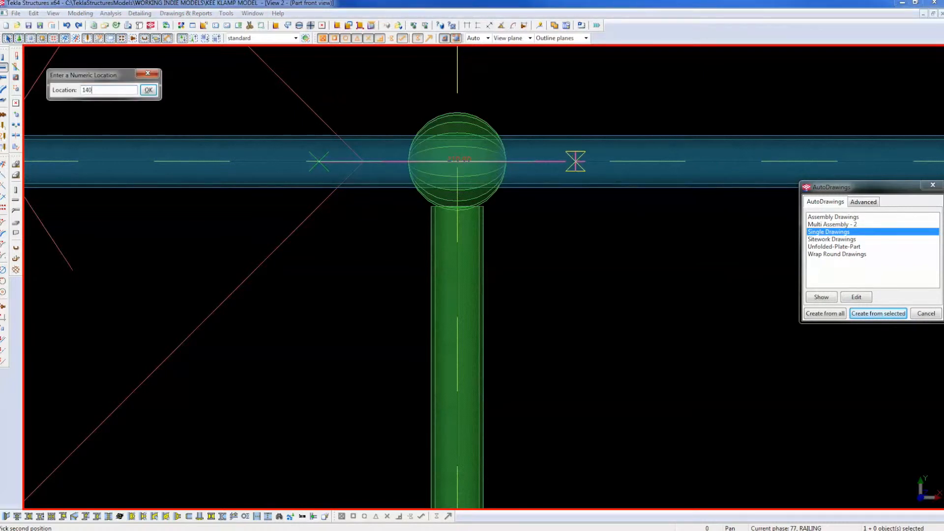
{"action": "type", "text": "40"}
{"action": "key", "text": "Return"}
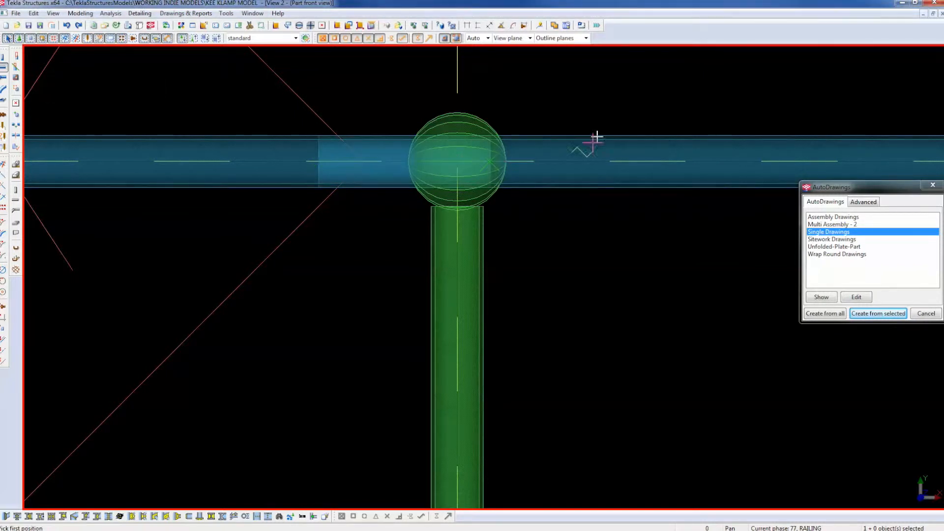
{"action": "right_click", "coordinate": [597, 120]}
{"action": "left_click", "coordinate": [606, 124]}
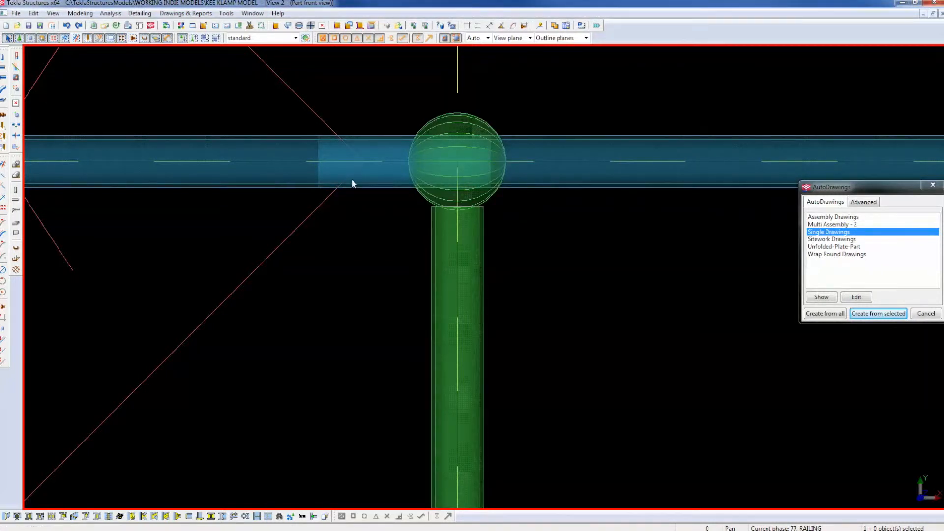
{"action": "left_click", "coordinate": [322, 158]}
Move the new rail sleeve 70 along the pipe so it centres on the top coupling.
{"action": "right_click", "coordinate": [323, 241]}
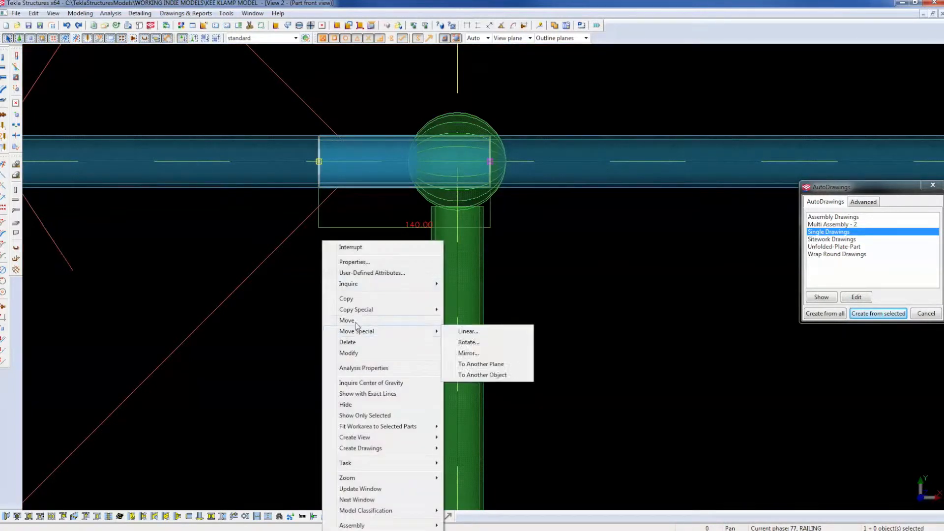
{"action": "left_click", "coordinate": [350, 320]}
{"action": "left_click", "coordinate": [269, 321]}
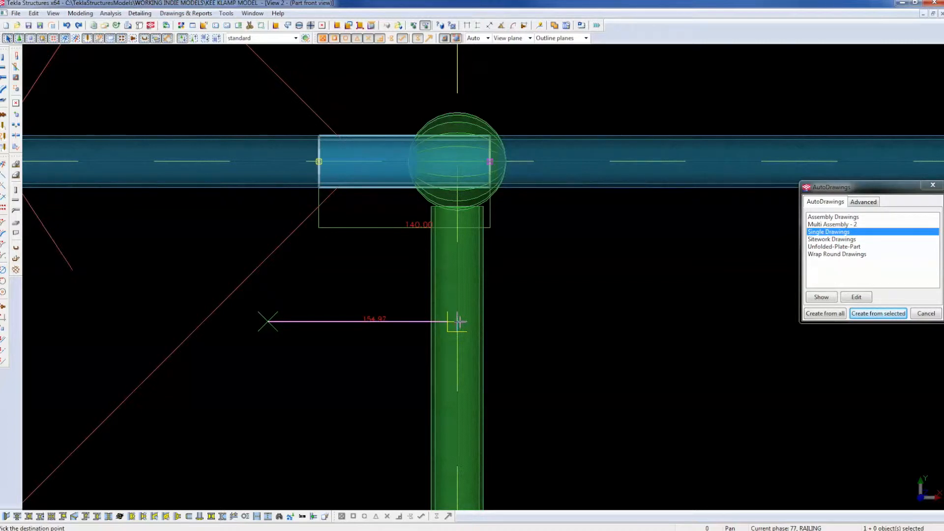
{"action": "type", "text": "70"}
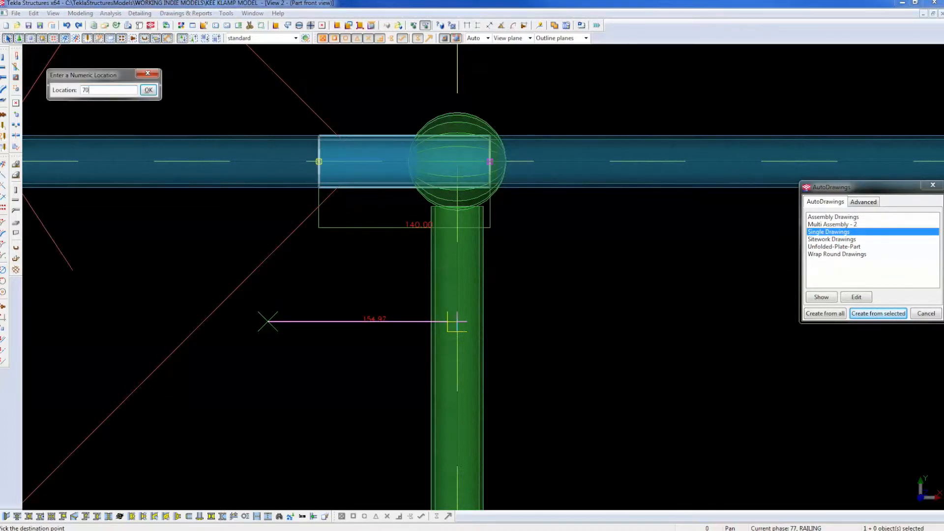
{"action": "key", "text": "Return"}
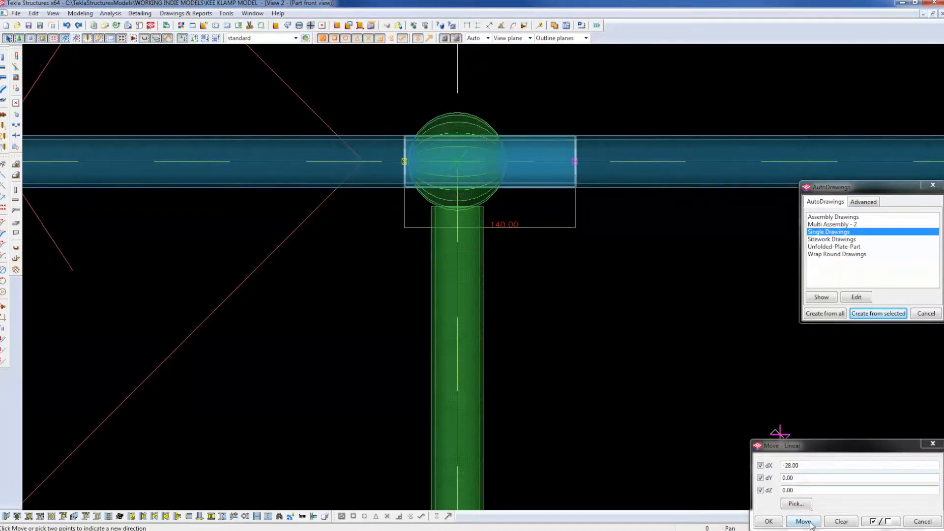
{"action": "right_click", "coordinate": [588, 243]}
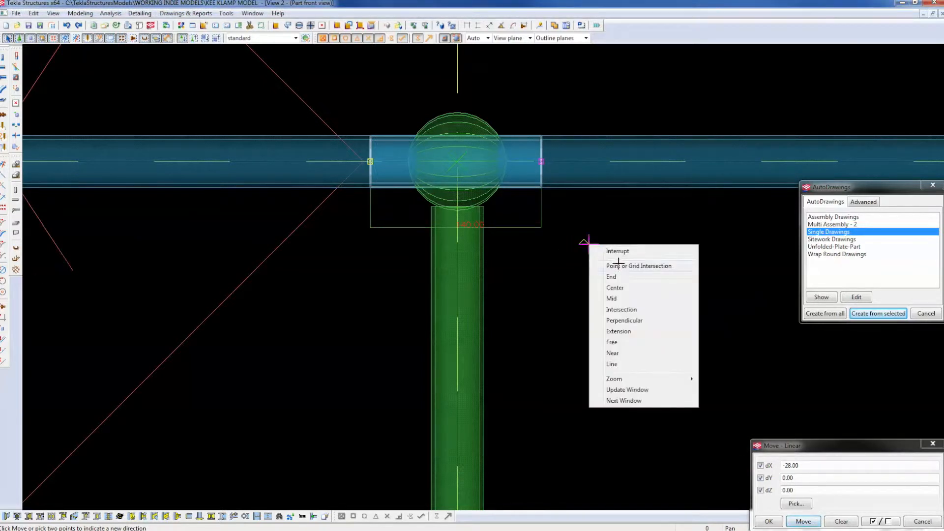
{"action": "left_click", "coordinate": [618, 251]}
Close the View Properties, Move - Linear and AutoDrawings windows and deselect the sleeve.
{"action": "double_click", "coordinate": [613, 265]}
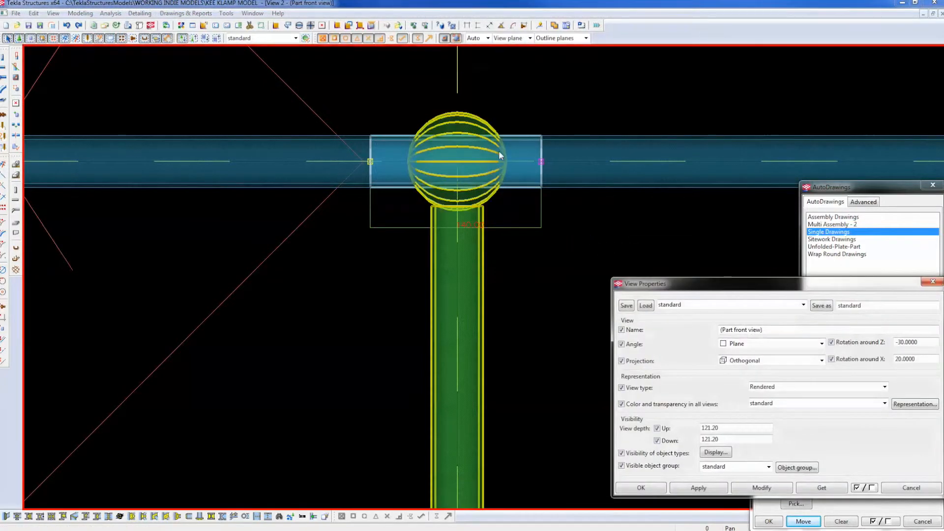
{"action": "left_click", "coordinate": [933, 281]}
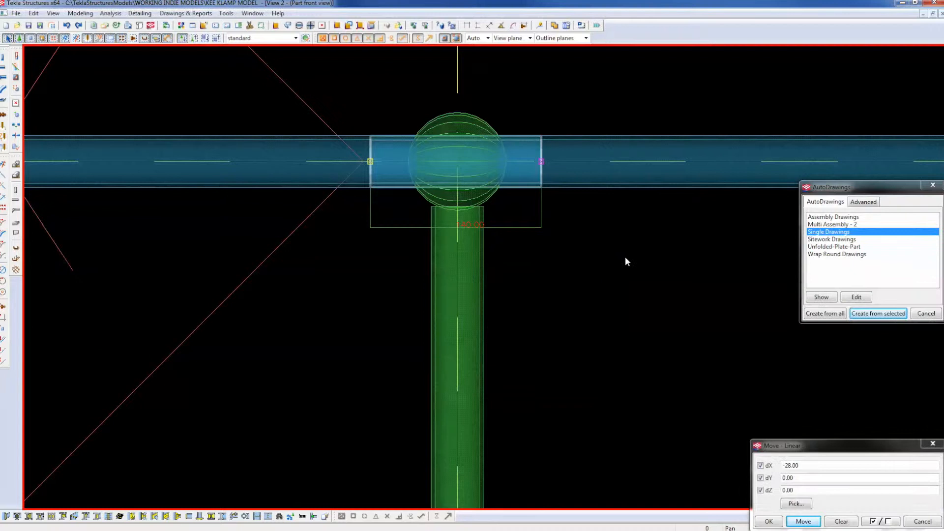
{"action": "left_click", "coordinate": [626, 261]}
{"action": "left_click", "coordinate": [933, 446]}
{"action": "left_click", "coordinate": [934, 185]}
{"action": "left_click", "coordinate": [16, 89]}
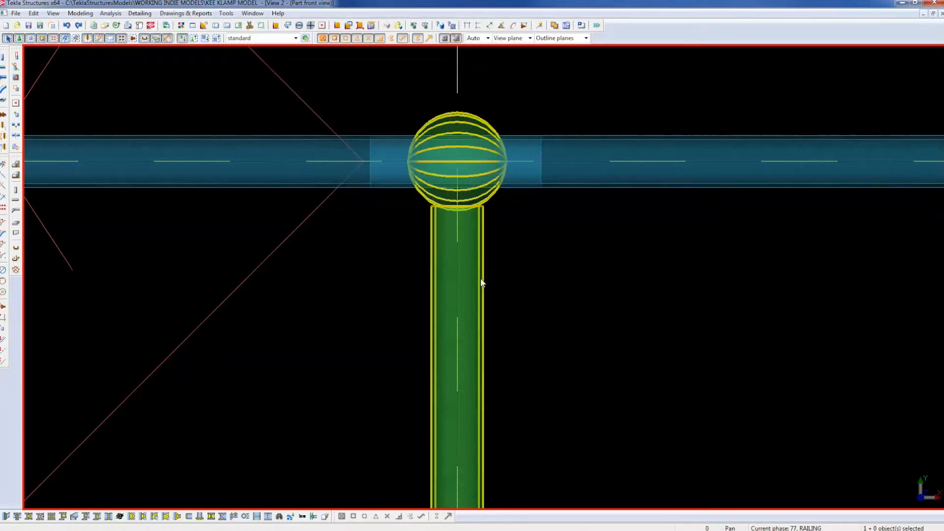
Inspect the post from the base plate at its foot up to the top sphere clamp.
{"action": "scroll", "coordinate": [471, 255], "scroll_direction": "down", "scroll_amount": 6}
{"action": "scroll", "coordinate": [460, 509], "scroll_direction": "up", "scroll_amount": 4}
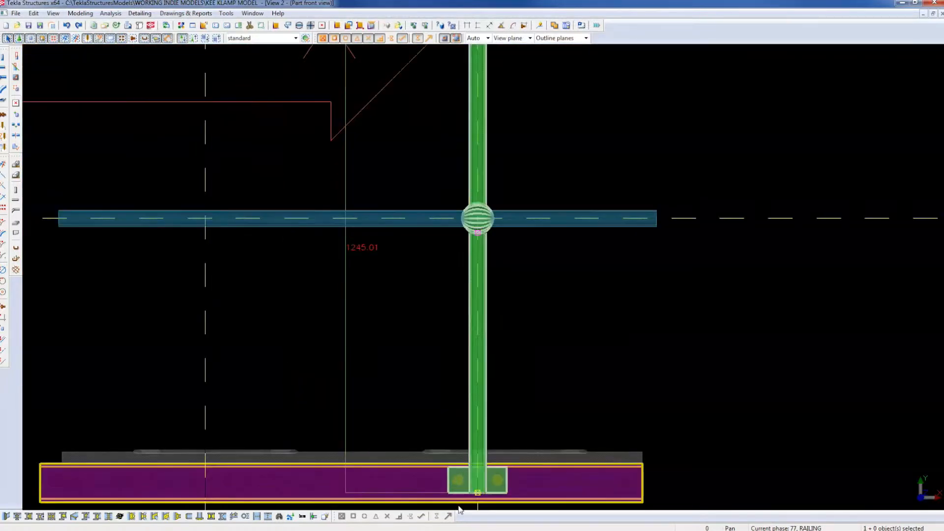
{"action": "middle_click_drag", "start_coordinate": [588, 309], "coordinate": [603, 123]}
{"action": "scroll", "coordinate": [529, 337], "scroll_direction": "up", "scroll_amount": 2}
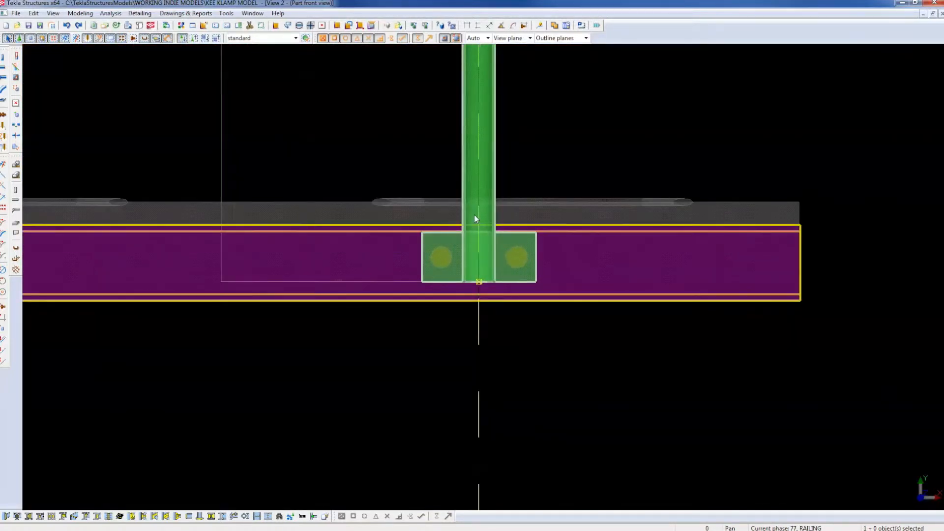
{"action": "scroll", "coordinate": [492, 226], "scroll_direction": "down", "scroll_amount": 4}
{"action": "middle_click_drag", "start_coordinate": [515, 187], "coordinate": [517, 337]}
{"action": "scroll", "coordinate": [489, 248], "scroll_direction": "up", "scroll_amount": 3}
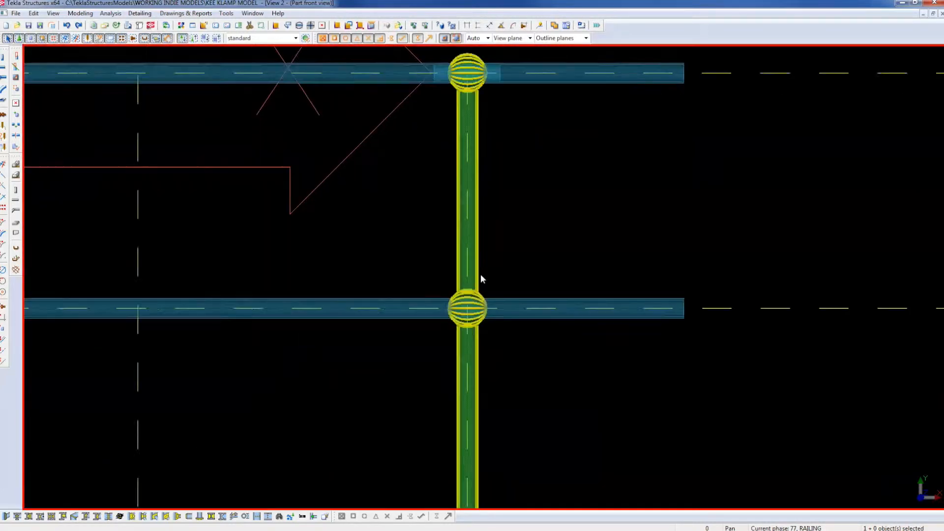
{"action": "scroll", "coordinate": [478, 314], "scroll_direction": "up", "scroll_amount": 3}
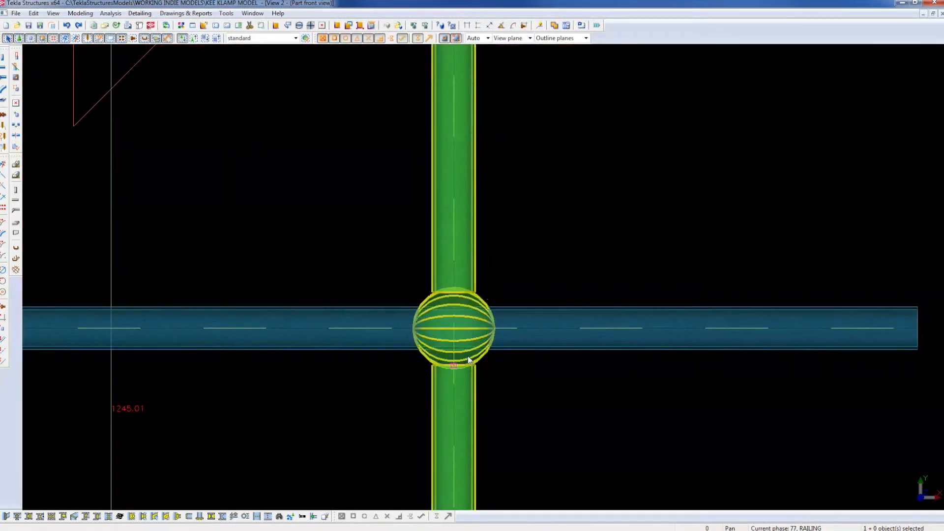
{"action": "scroll", "coordinate": [481, 270], "scroll_direction": "down", "scroll_amount": 3}
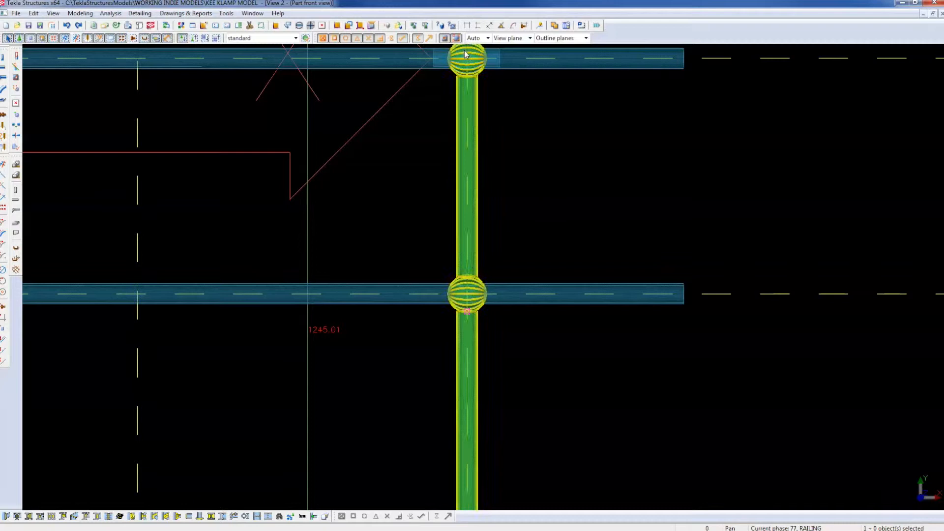
{"action": "middle_click_drag", "start_coordinate": [494, 76], "coordinate": [561, 322]}
{"action": "scroll", "coordinate": [553, 314], "scroll_direction": "up", "scroll_amount": 5}
{"action": "scroll", "coordinate": [551, 237], "scroll_direction": "up", "scroll_amount": 2}
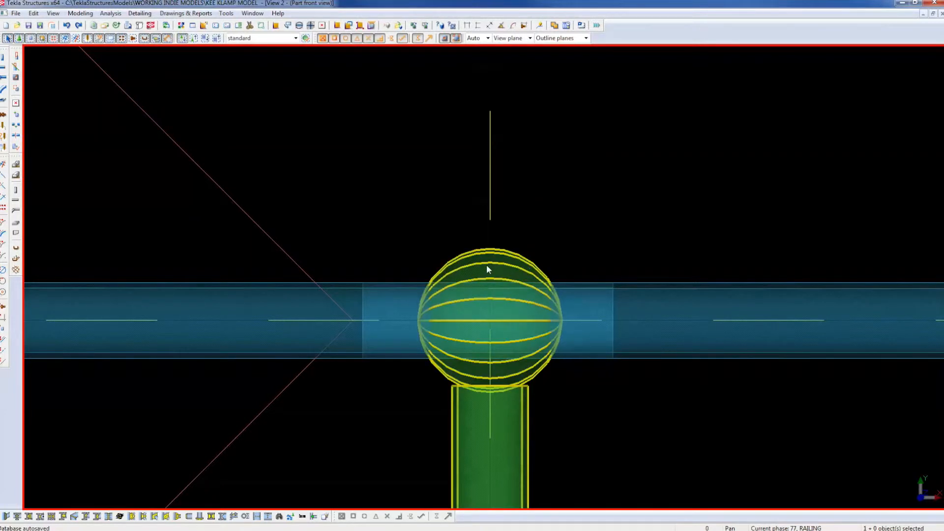
Delete the selected sphere clamp and post, then undo to restore them.
{"action": "left_click", "coordinate": [457, 266]}
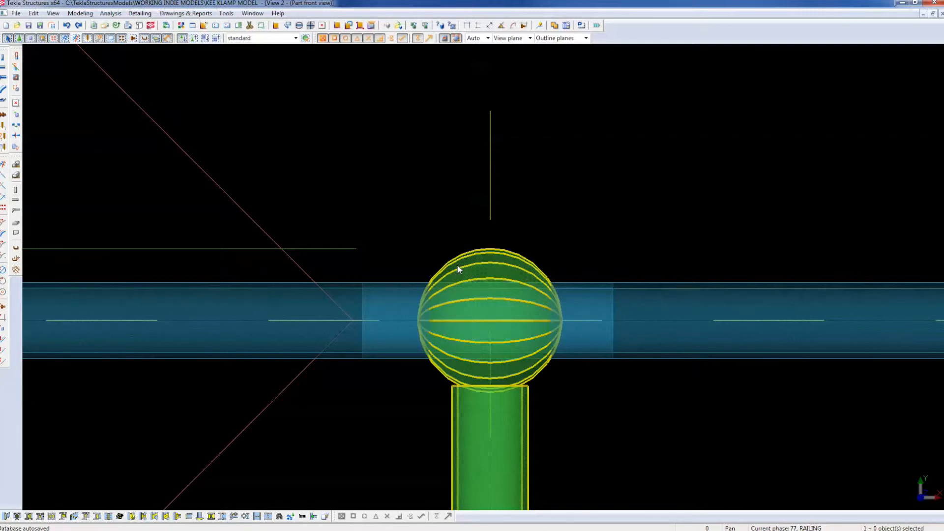
{"action": "key", "text": "Delete"}
{"action": "key", "text": "ctrl+z"}
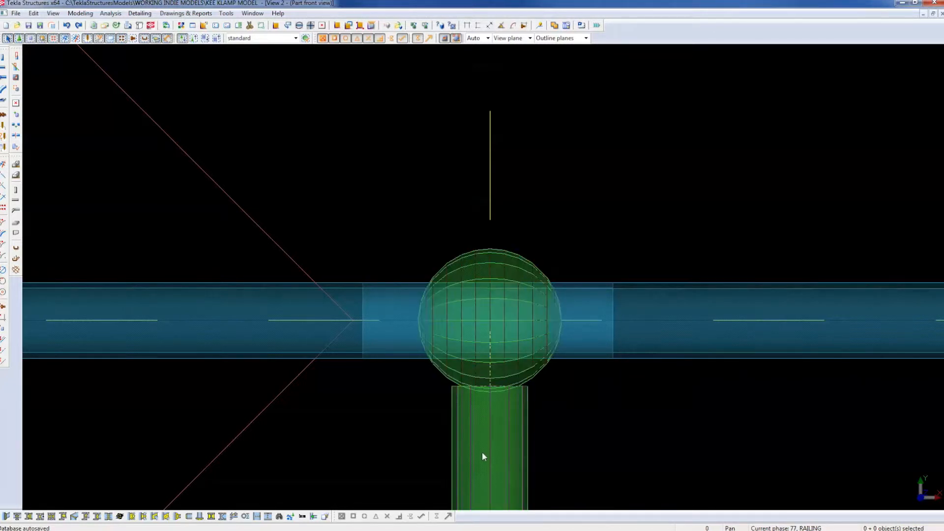
Check the upper post and clamp, then start a Part cut on the top fitting.
{"action": "middle_click_drag", "start_coordinate": [588, 443], "coordinate": [565, 221]}
{"action": "left_click", "coordinate": [494, 222]}
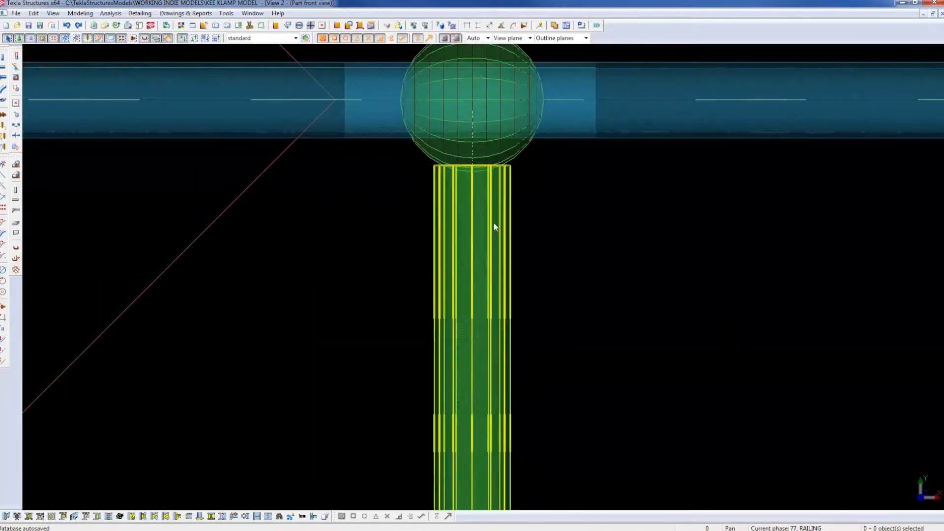
{"action": "scroll", "coordinate": [451, 170], "scroll_direction": "down", "scroll_amount": 2}
{"action": "scroll", "coordinate": [451, 170], "scroll_direction": "up", "scroll_amount": 1}
{"action": "scroll", "coordinate": [452, 170], "scroll_direction": "down", "scroll_amount": 3}
{"action": "scroll", "coordinate": [449, 135], "scroll_direction": "up", "scroll_amount": 3}
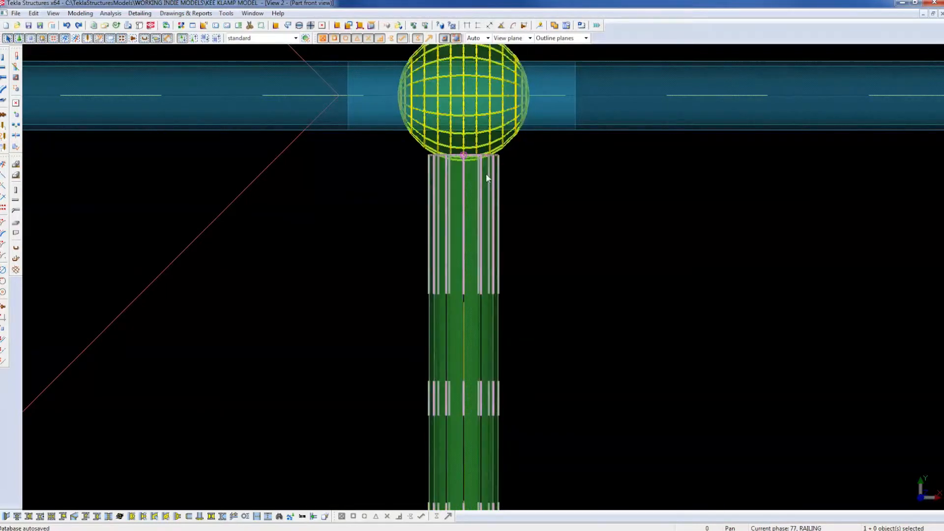
{"action": "left_click", "coordinate": [557, 172]}
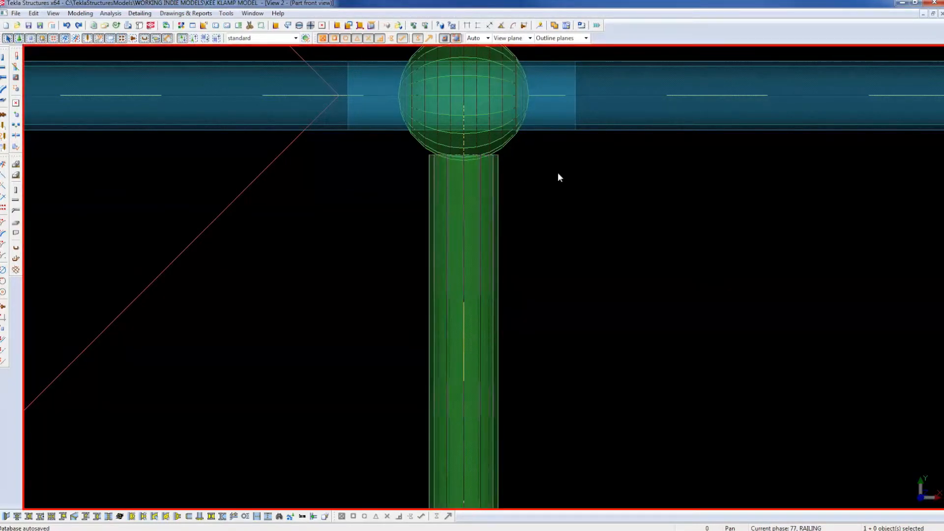
{"action": "middle_click_drag", "start_coordinate": [558, 172], "coordinate": [558, 253]}
{"action": "scroll", "coordinate": [558, 253], "scroll_direction": "down", "scroll_amount": 1}
{"action": "left_click", "coordinate": [16, 89]}
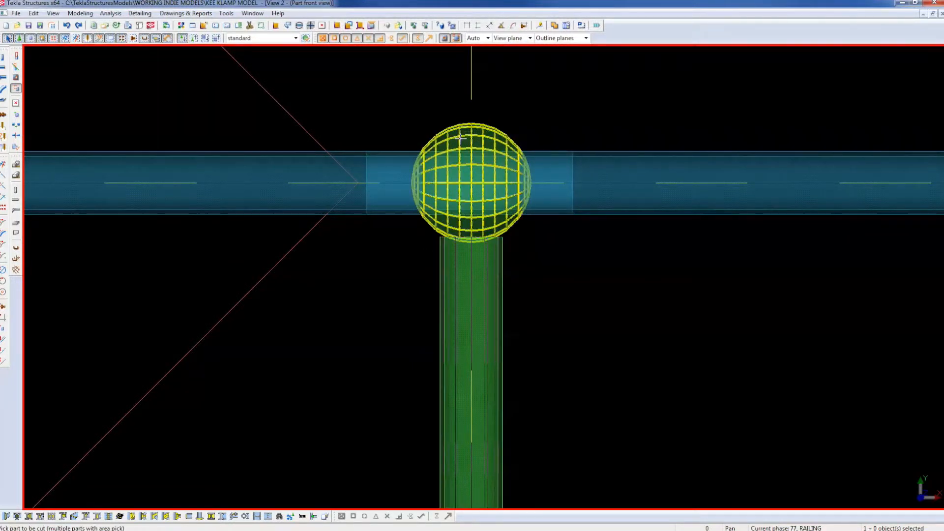
Cut the top fitting with the 140-long rail sleeve, redraw the view and check the rail.
{"action": "left_click", "coordinate": [370, 168]}
{"action": "right_click", "coordinate": [362, 102]}
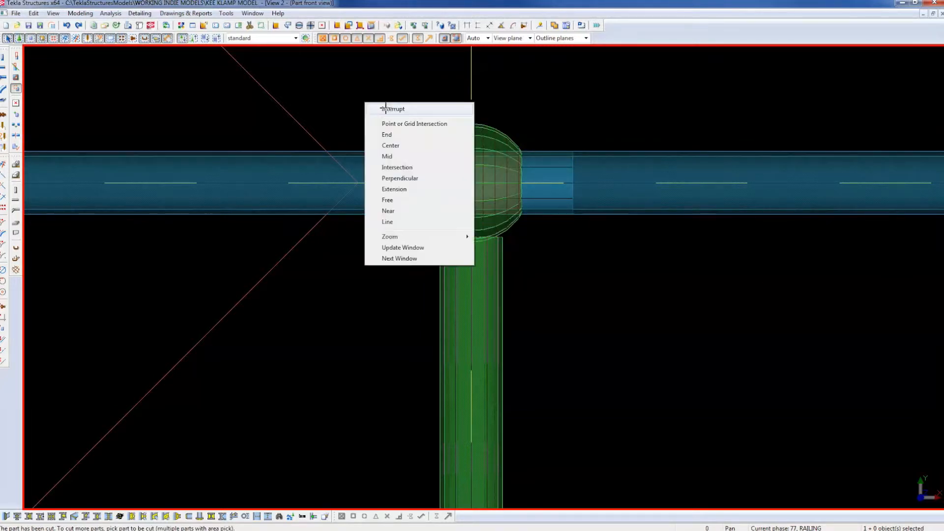
{"action": "left_click", "coordinate": [377, 105]}
{"action": "scroll", "coordinate": [508, 131], "scroll_direction": "up", "scroll_amount": 4}
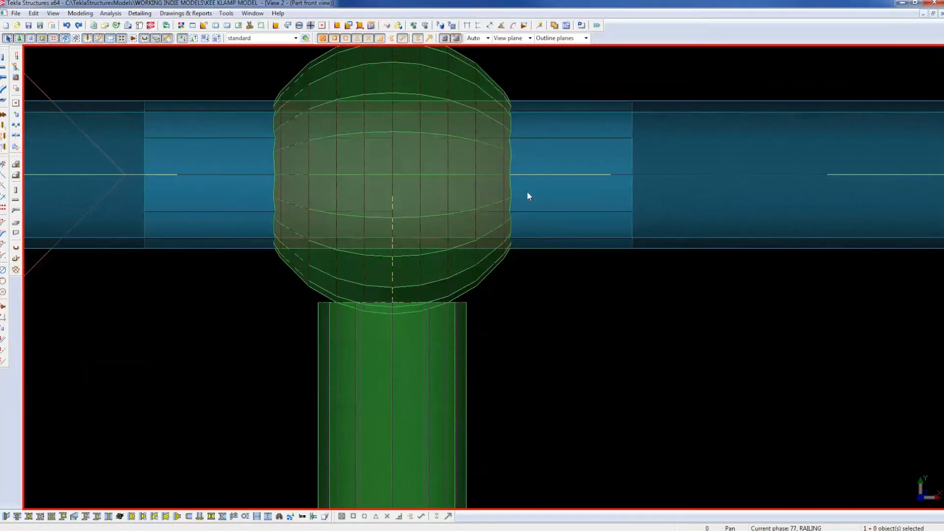
{"action": "scroll", "coordinate": [529, 249], "scroll_direction": "down", "scroll_amount": 2}
{"action": "right_click", "coordinate": [609, 288]}
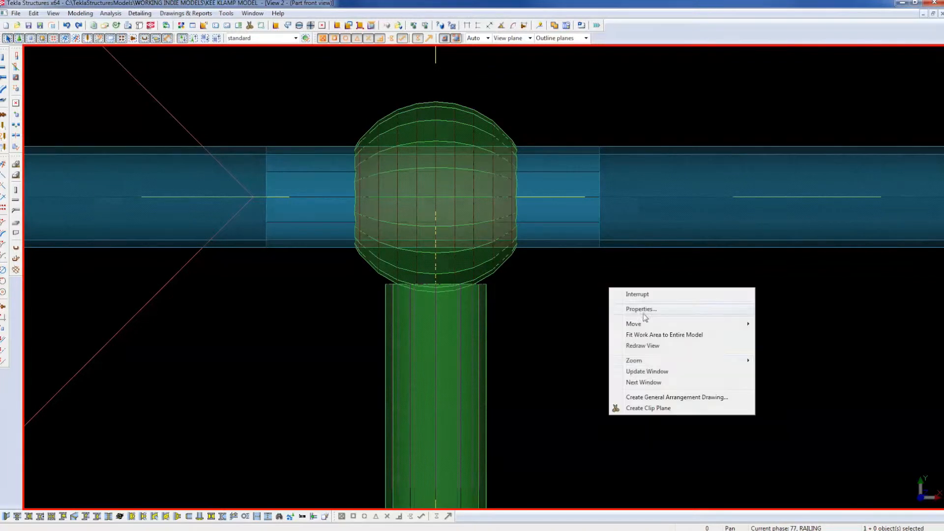
{"action": "left_click", "coordinate": [653, 347]}
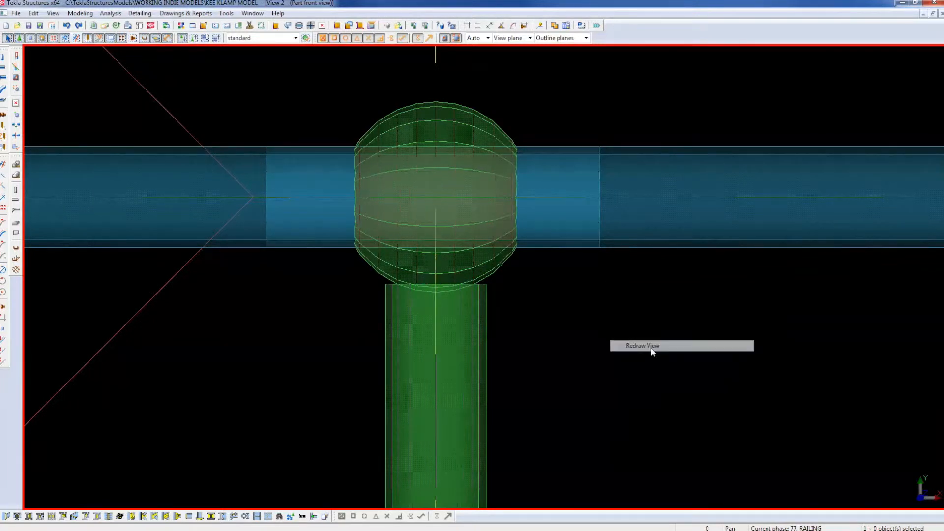
{"action": "left_click", "coordinate": [602, 183]}
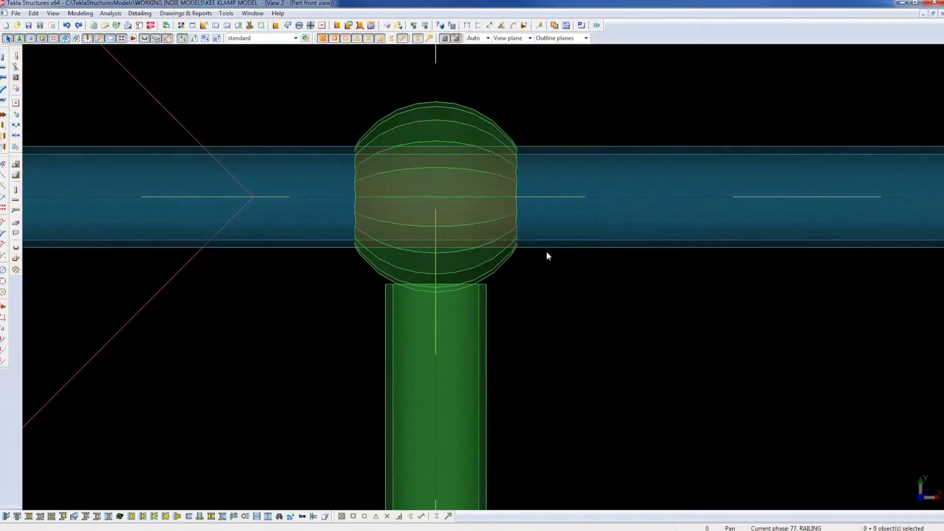
{"action": "scroll", "coordinate": [530, 270], "scroll_direction": "down", "scroll_amount": 2}
{"action": "scroll", "coordinate": [517, 276], "scroll_direction": "down", "scroll_amount": 4}
{"action": "middle_click_drag", "start_coordinate": [545, 392], "coordinate": [548, 252]}
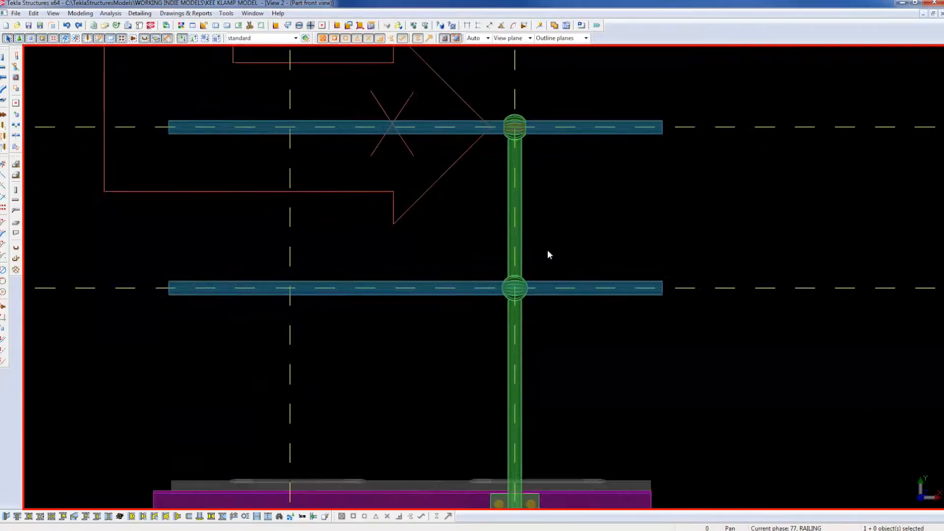
{"action": "scroll", "coordinate": [538, 323], "scroll_direction": "up", "scroll_amount": 3}
{"action": "left_click", "coordinate": [481, 186]}
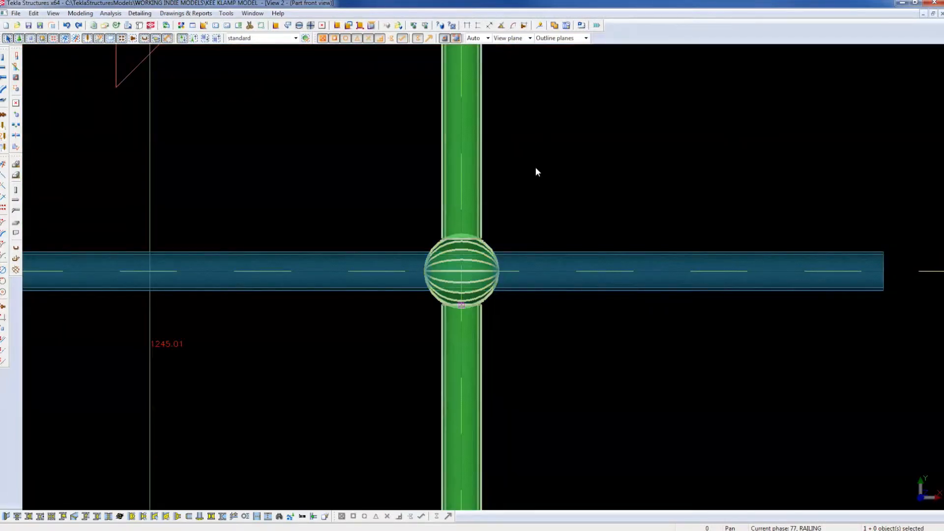
{"action": "key", "text": "Delete"}
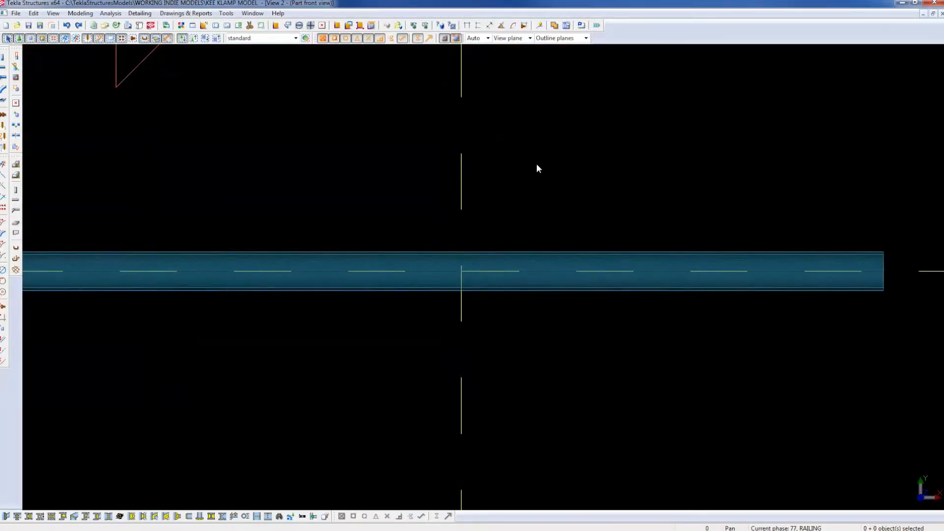
{"action": "key", "text": "ctrl+z"}
{"action": "scroll", "coordinate": [388, 341], "scroll_direction": "down", "scroll_amount": 4}
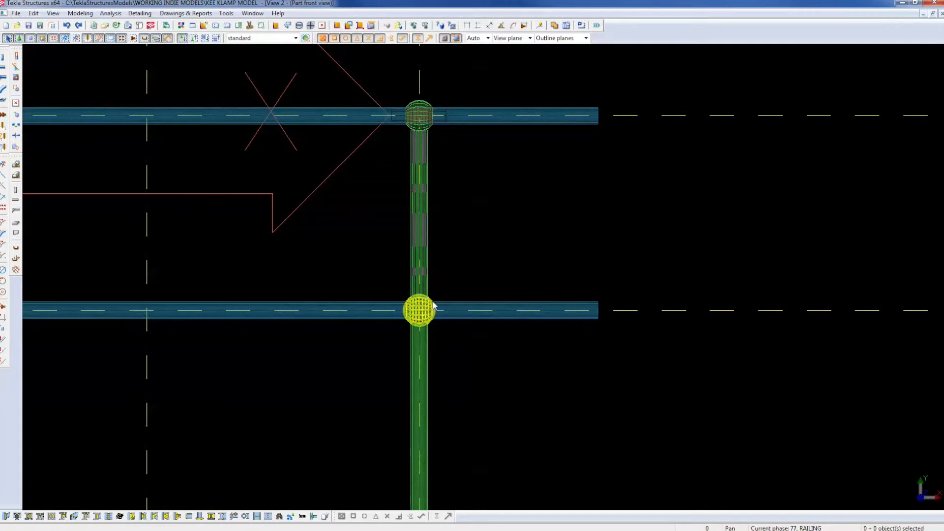
{"action": "left_click", "coordinate": [419, 311]}
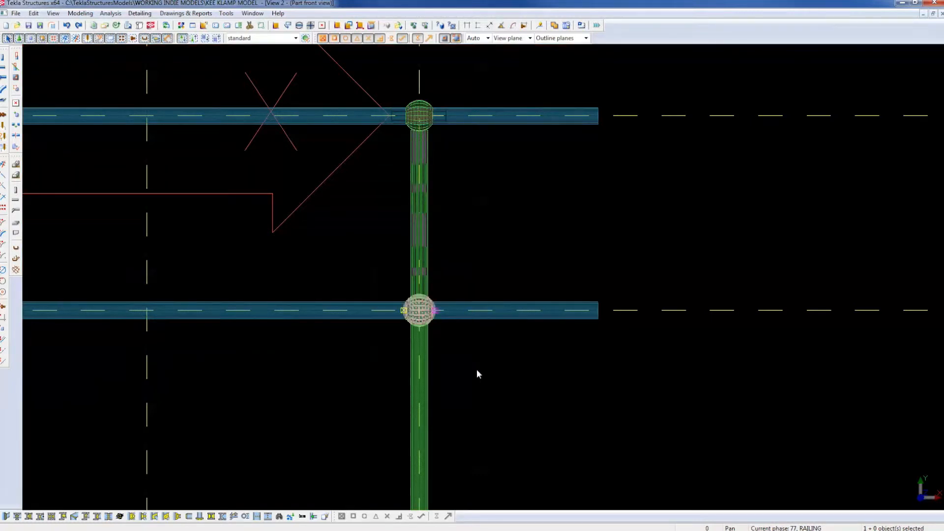
Delete the lower sphere clamp and copy the upper sleeve-and-fitting joint 500 down onto the mid rail.
{"action": "key", "text": "Delete"}
{"action": "left_click_drag", "start_coordinate": [341, 80], "coordinate": [480, 166]}
{"action": "right_click", "coordinate": [480, 165]}
{"action": "left_click", "coordinate": [504, 188]}
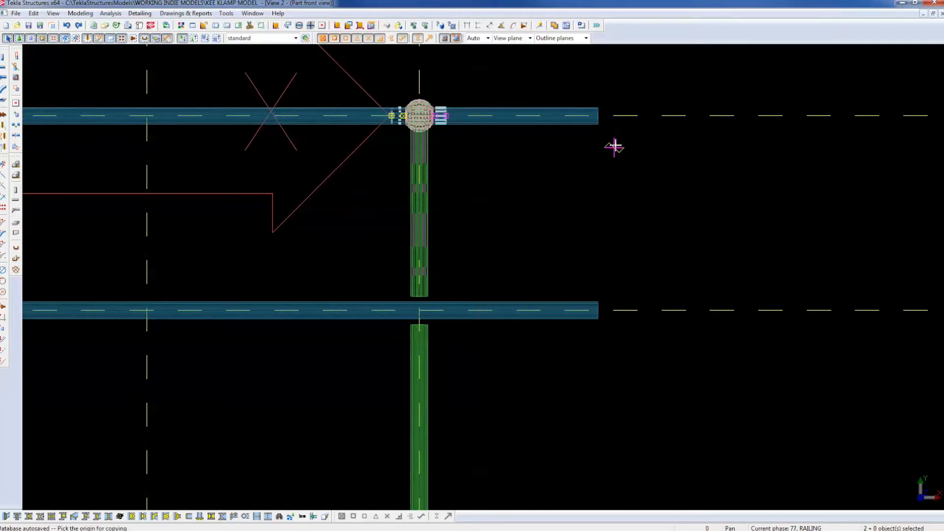
{"action": "left_click", "coordinate": [645, 116]}
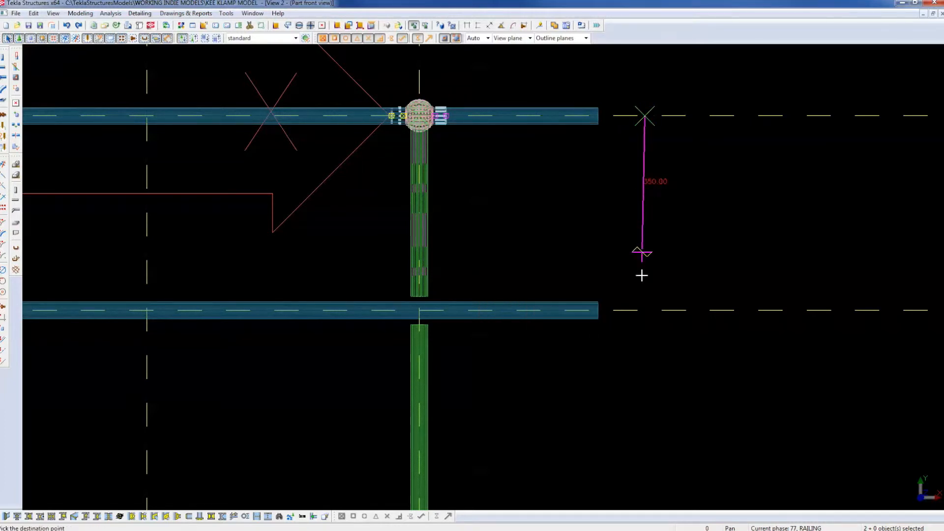
{"action": "left_click", "coordinate": [645, 311]}
{"action": "right_click", "coordinate": [501, 238]}
{"action": "left_click", "coordinate": [530, 243]}
{"action": "left_click", "coordinate": [530, 244]}
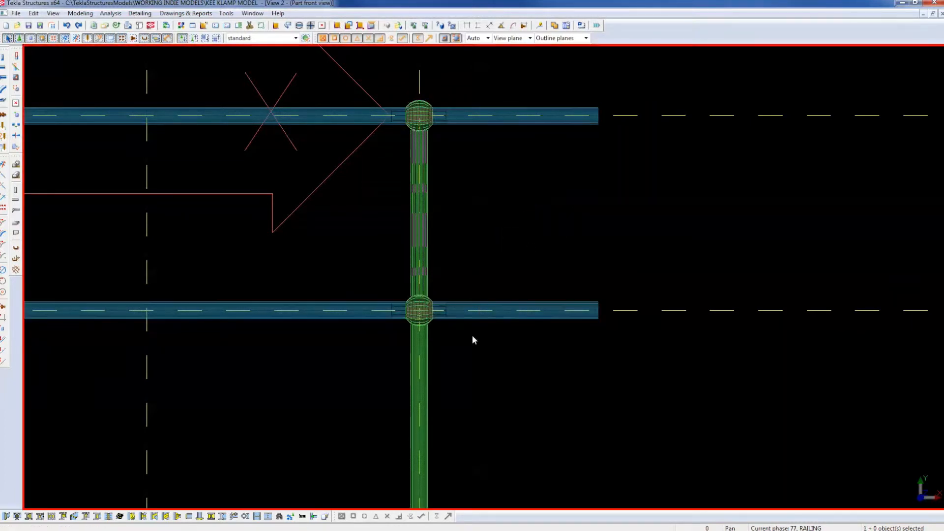
Select the green post and zoom in on the upper joint, then switch to the rendered 3D view.
{"action": "left_click", "coordinate": [423, 361]}
{"action": "scroll", "coordinate": [521, 226], "scroll_direction": "down", "scroll_amount": 5}
{"action": "scroll", "coordinate": [521, 227], "scroll_direction": "up", "scroll_amount": 5}
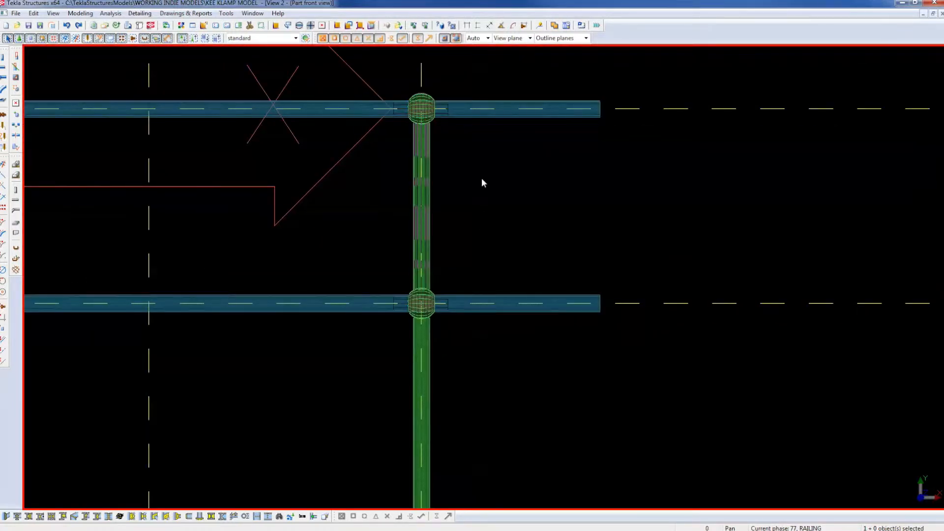
{"action": "middle_click_drag", "start_coordinate": [481, 173], "coordinate": [494, 294]}
{"action": "scroll", "coordinate": [458, 231], "scroll_direction": "up", "scroll_amount": 4}
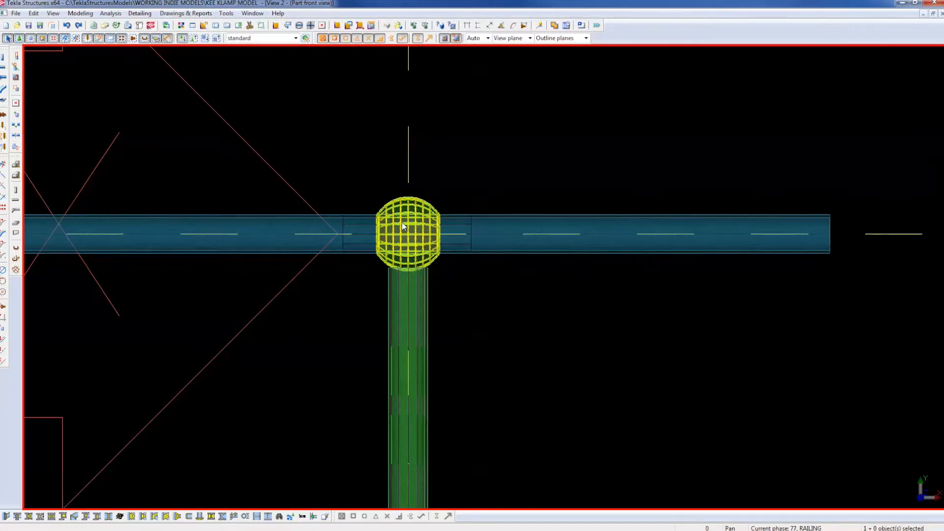
{"action": "scroll", "coordinate": [379, 260], "scroll_direction": "up", "scroll_amount": 3}
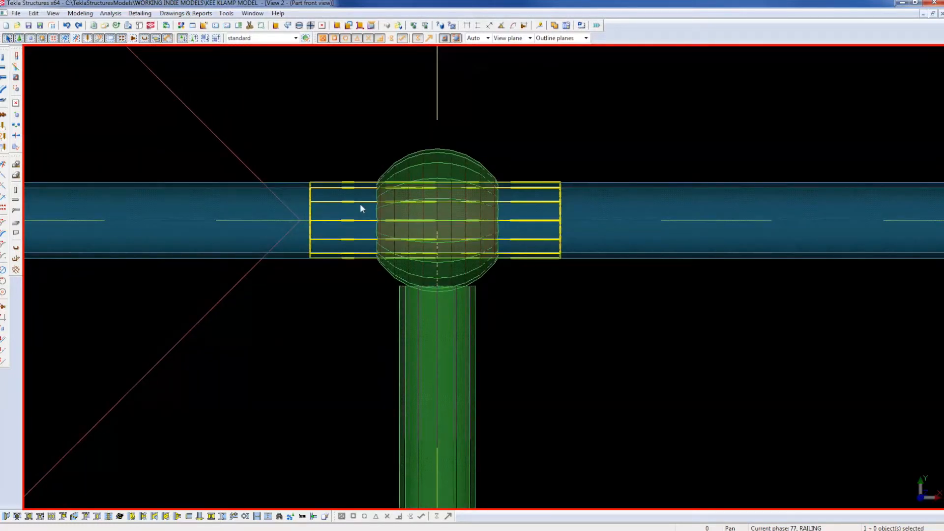
{"action": "scroll", "coordinate": [544, 224], "scroll_direction": "down", "scroll_amount": 6}
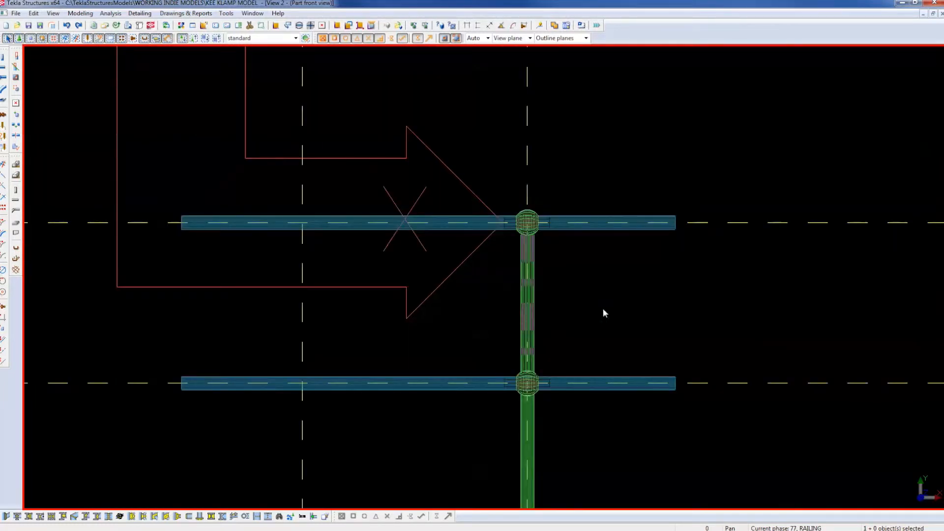
{"action": "key", "text": "ctrl+Tab"}
Refresh the 3D view and bolt the base plate and post to the beam.
{"action": "right_click", "coordinate": [604, 249]}
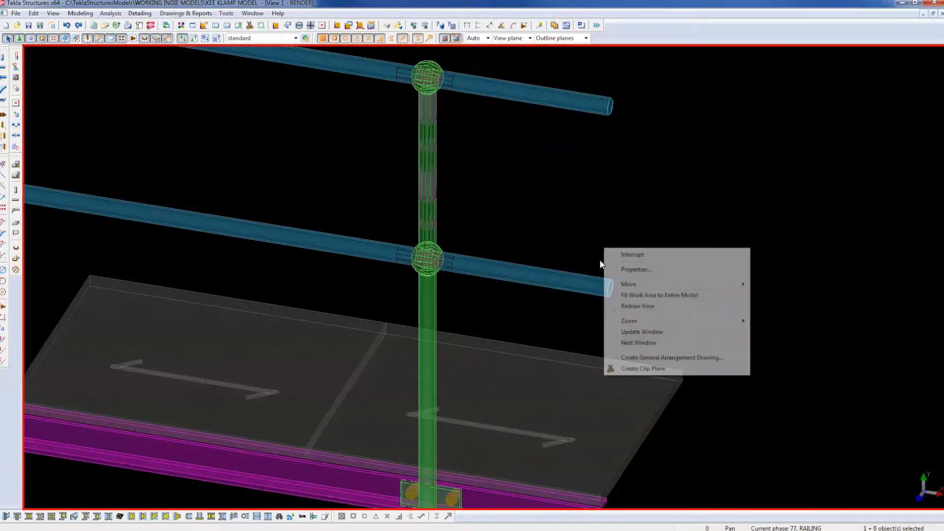
{"action": "left_click", "coordinate": [626, 306]}
{"action": "scroll", "coordinate": [545, 223], "scroll_direction": "down", "scroll_amount": 4}
{"action": "scroll", "coordinate": [477, 175], "scroll_direction": "down", "scroll_amount": 2}
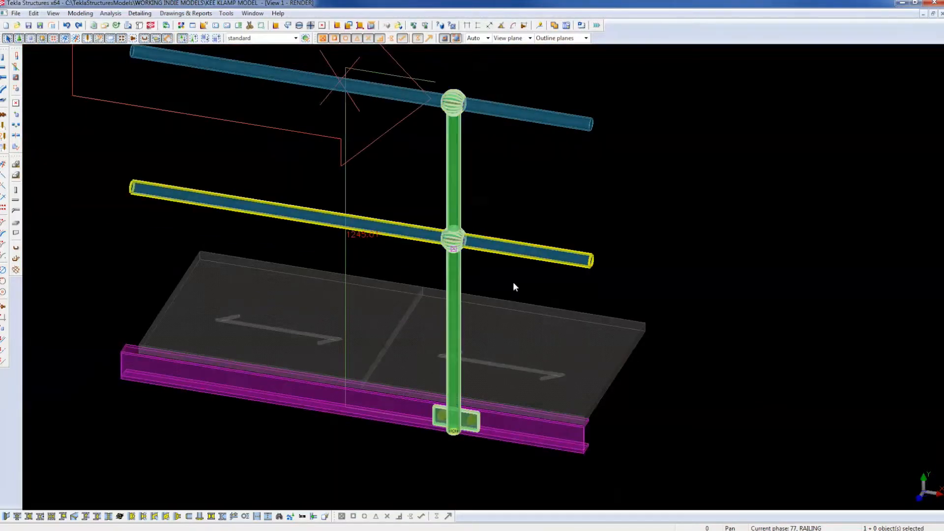
{"action": "scroll", "coordinate": [467, 426], "scroll_direction": "up", "scroll_amount": 5}
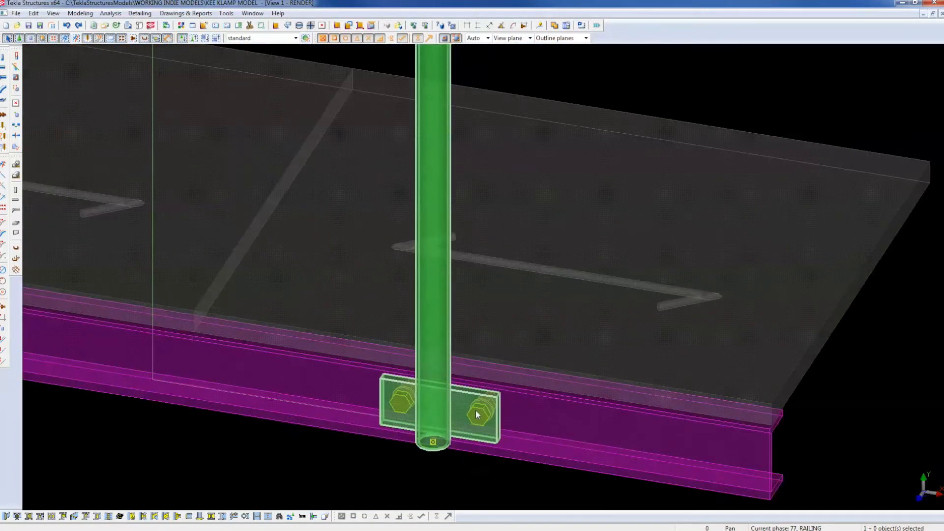
{"action": "right_click", "coordinate": [476, 410]}
{"action": "left_click", "coordinate": [509, 312]}
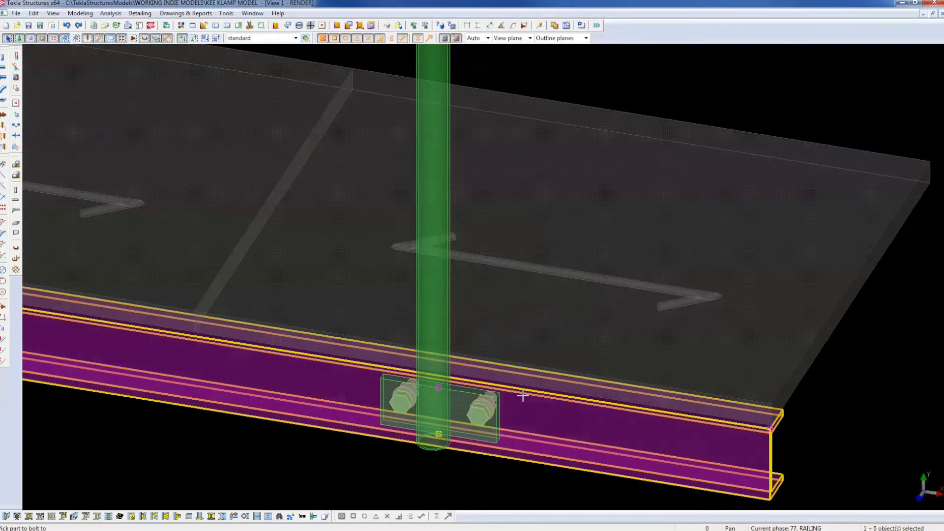
{"action": "left_click", "coordinate": [521, 399]}
{"action": "left_click", "coordinate": [499, 429]}
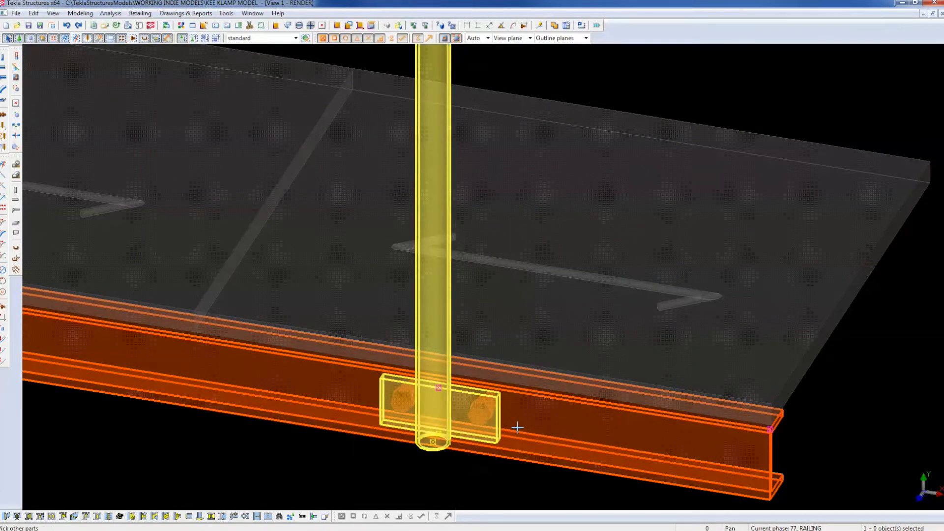
{"action": "middle_click", "coordinate": [518, 428]}
{"action": "scroll", "coordinate": [517, 428], "scroll_direction": "up", "scroll_amount": 1}
{"action": "scroll", "coordinate": [521, 423], "scroll_direction": "down", "scroll_amount": 8}
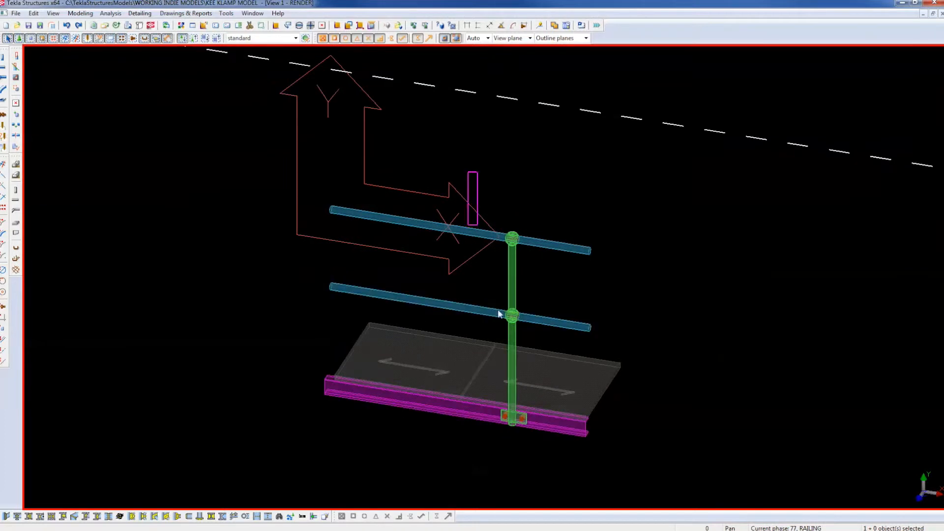
Copy the post assembly to a second position along the handrails and refresh the view.
{"action": "right_click", "coordinate": [610, 295]}
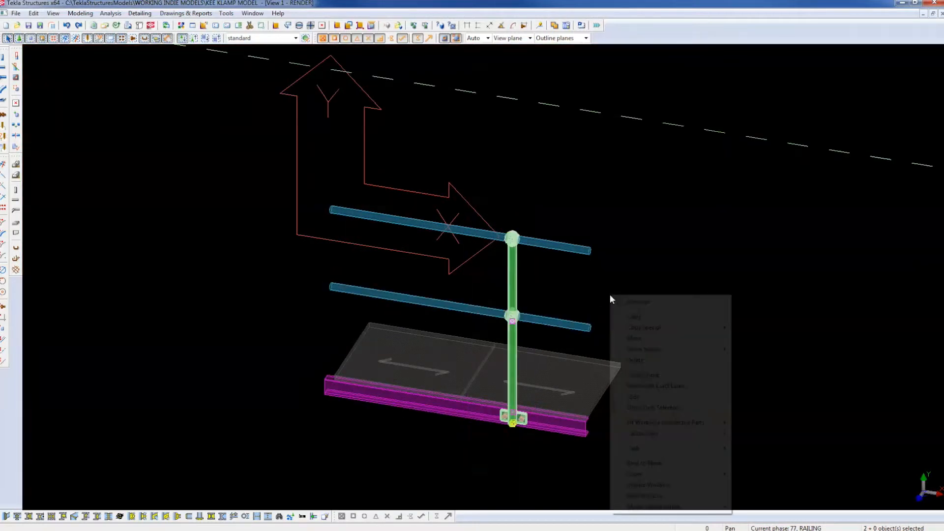
{"action": "left_click", "coordinate": [642, 320]}
{"action": "left_click", "coordinate": [694, 291]}
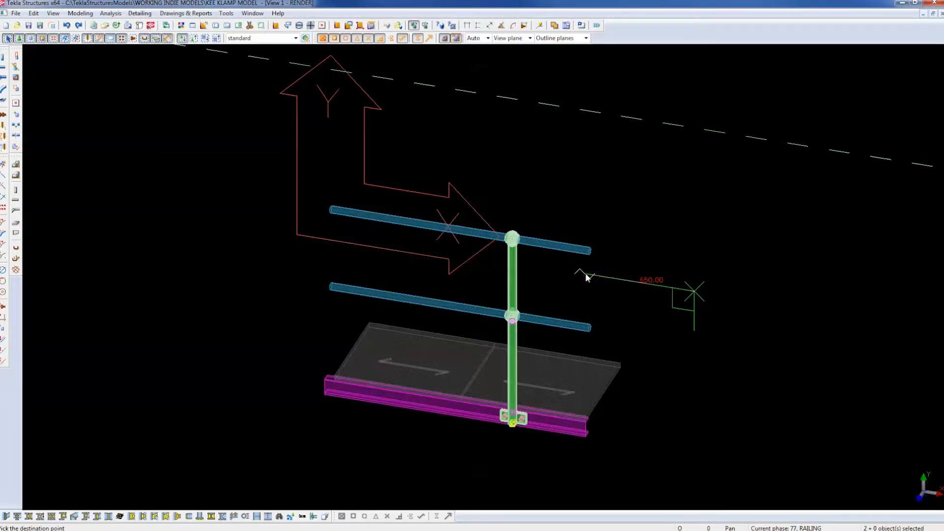
{"action": "left_click", "coordinate": [585, 274]}
{"action": "right_click", "coordinate": [658, 287]}
{"action": "left_click", "coordinate": [675, 292]}
{"action": "right_click", "coordinate": [674, 293]}
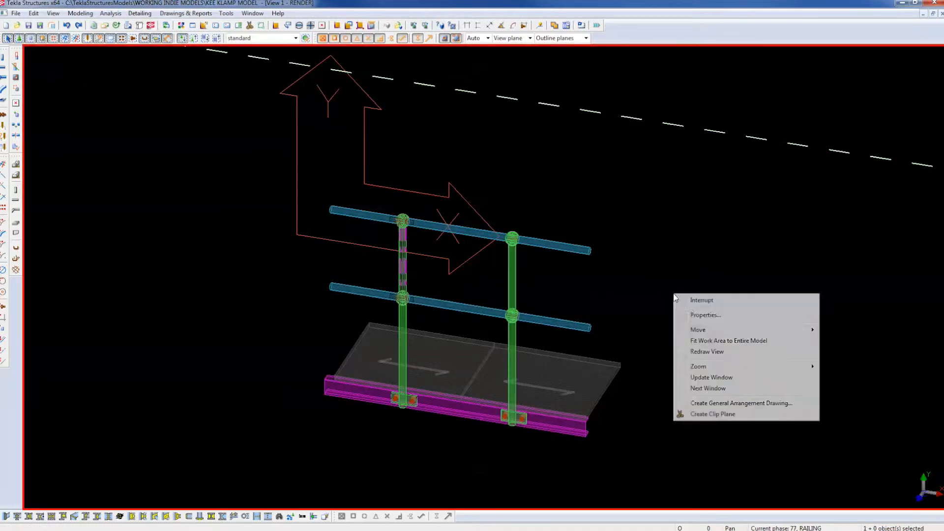
{"action": "left_click", "coordinate": [703, 352]}
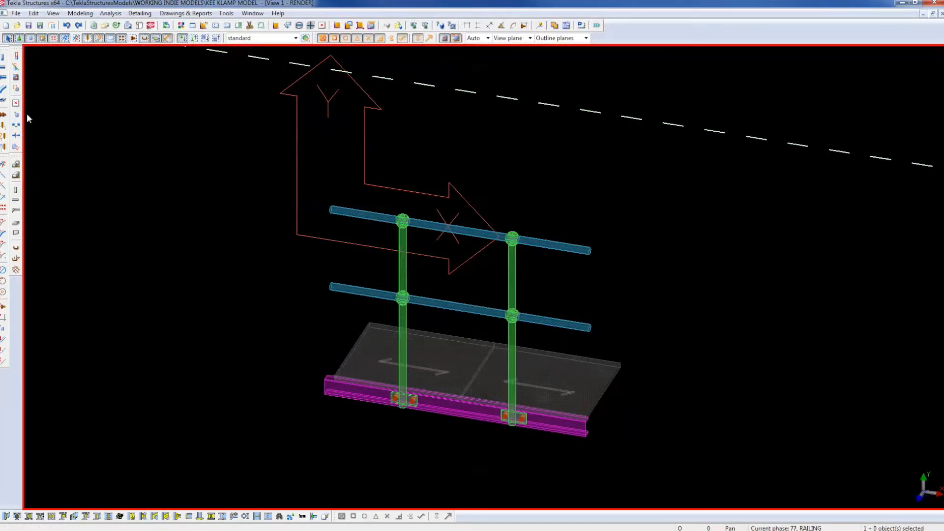
Split the lower rail at the picked point.
{"action": "left_click", "coordinate": [16, 137]}
{"action": "scroll", "coordinate": [437, 204], "scroll_direction": "up", "scroll_amount": 2}
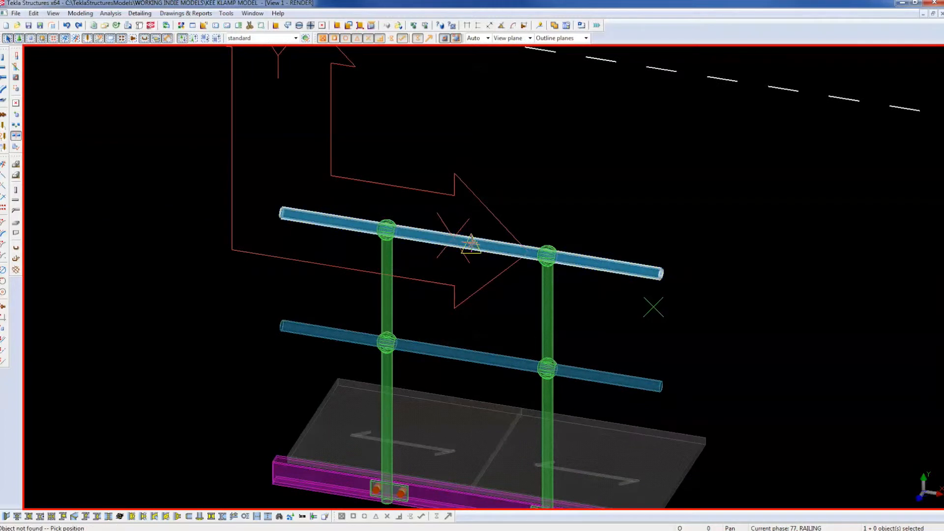
{"action": "left_click", "coordinate": [480, 348]}
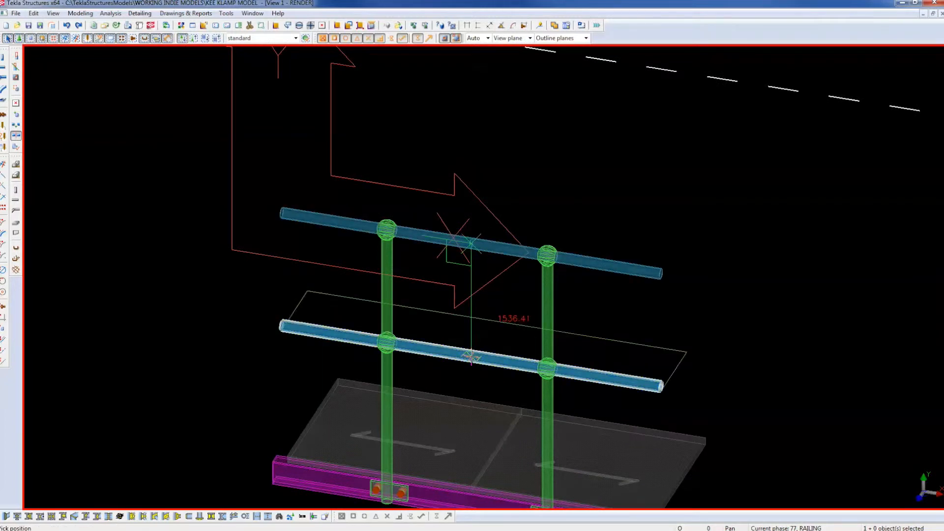
{"action": "left_click", "coordinate": [473, 355]}
{"action": "right_click", "coordinate": [492, 317]}
{"action": "left_click", "coordinate": [506, 323]}
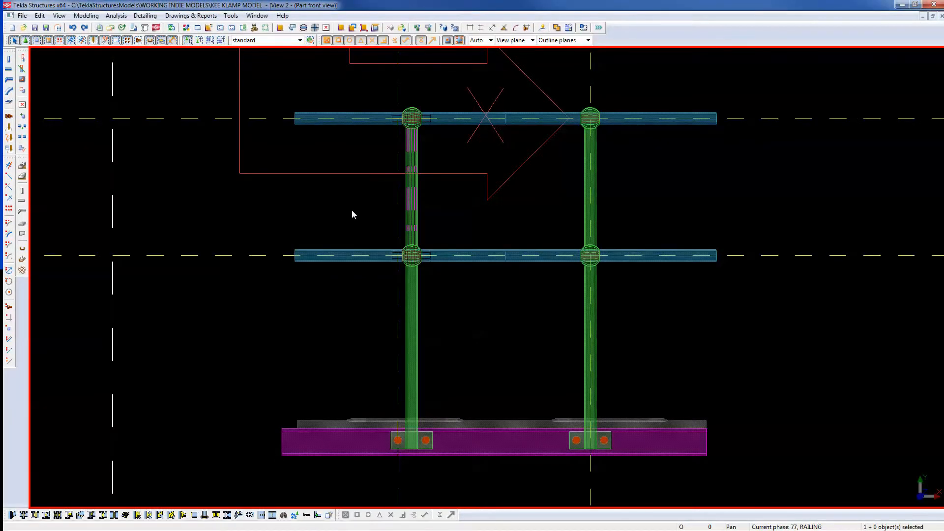
Zoom in on the upper rail and couplings and refresh the view.
{"action": "middle_click_drag", "start_coordinate": [353, 213], "coordinate": [364, 312]}
{"action": "scroll", "coordinate": [365, 312], "scroll_direction": "up", "scroll_amount": 2}
{"action": "scroll", "coordinate": [460, 224], "scroll_direction": "up", "scroll_amount": 1}
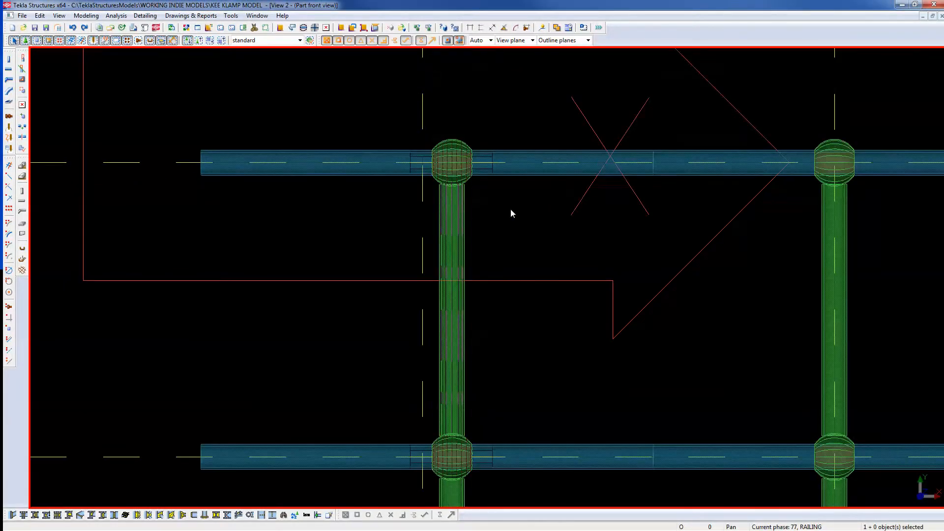
{"action": "right_click", "coordinate": [511, 245]}
{"action": "left_click", "coordinate": [523, 303]}
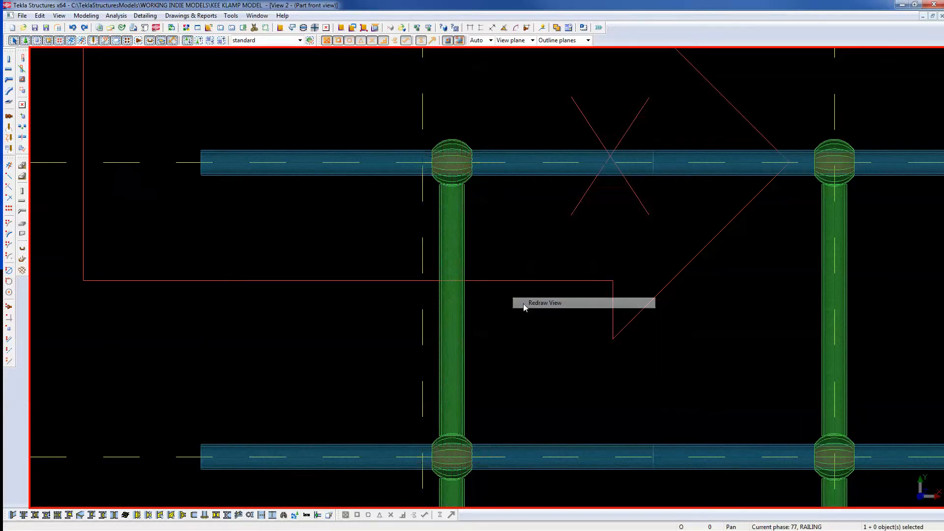
Rotate the left piece of the top rail 30° about the sphere coupling centre.
{"action": "left_click", "coordinate": [512, 176]}
{"action": "right_click", "coordinate": [496, 110]}
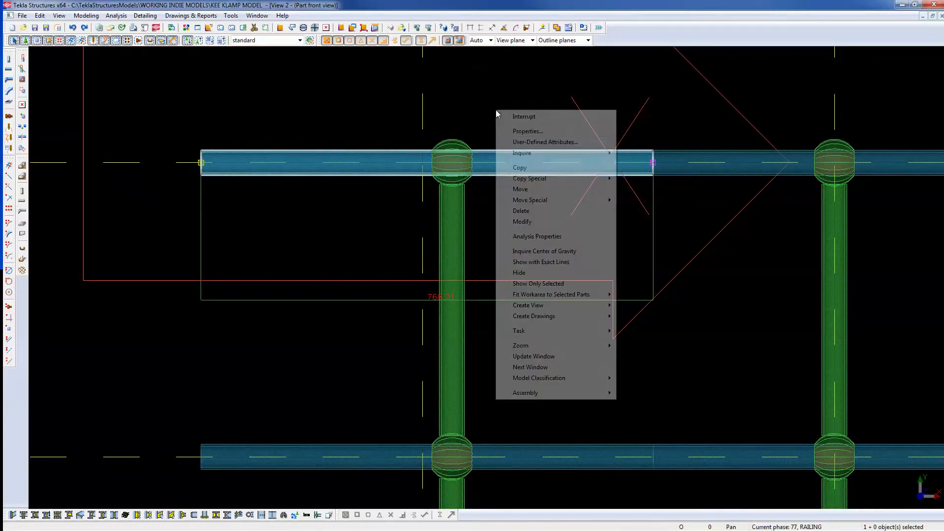
{"action": "mouse_move", "coordinate": [530, 201]}
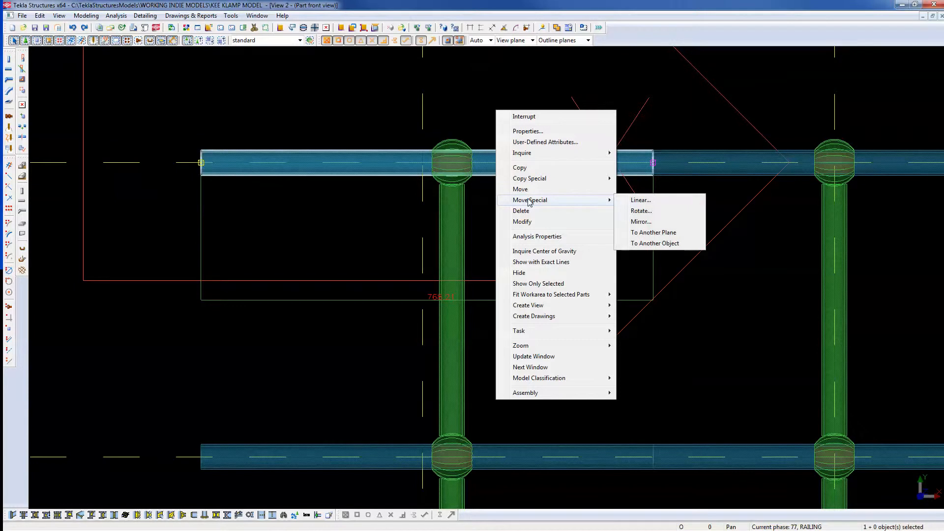
{"action": "left_click", "coordinate": [642, 212]}
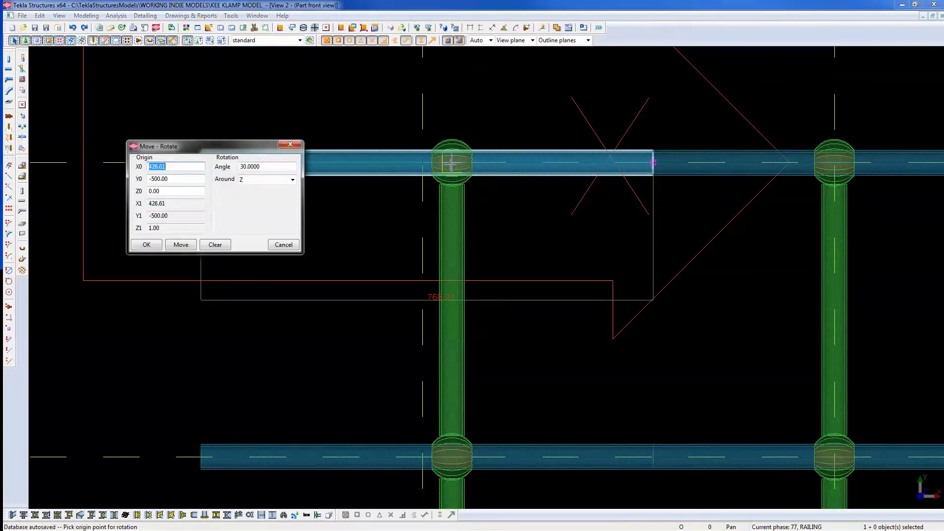
{"action": "scroll", "coordinate": [451, 162], "scroll_direction": "up", "scroll_amount": 3}
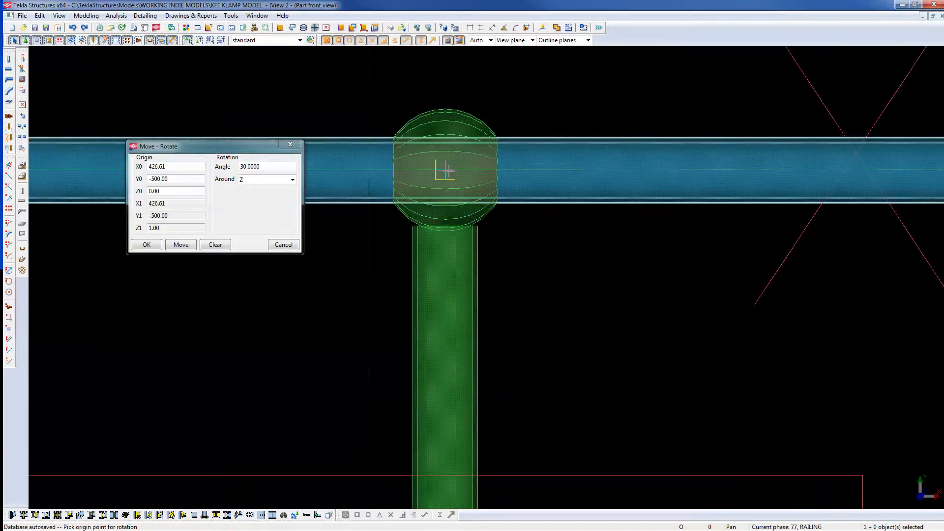
{"action": "left_click", "coordinate": [446, 174]}
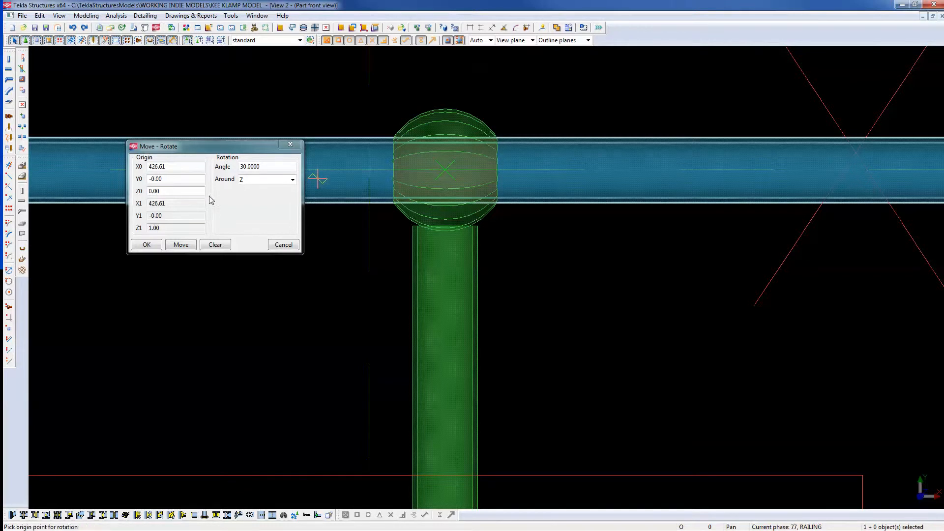
{"action": "left_click", "coordinate": [167, 247]}
{"action": "left_click", "coordinate": [289, 144]}
{"action": "right_click", "coordinate": [523, 217]}
{"action": "left_click", "coordinate": [536, 227]}
{"action": "scroll", "coordinate": [501, 212], "scroll_direction": "down", "scroll_amount": 5}
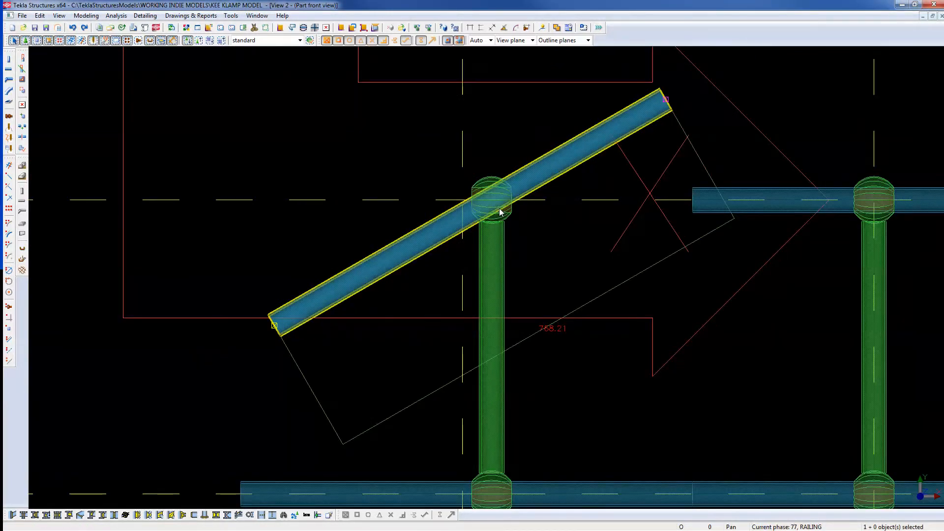
Move the inclined rail together with the post to the new position.
{"action": "left_click", "coordinate": [502, 262], "text": "shift"}
{"action": "right_click", "coordinate": [485, 137]}
{"action": "left_click", "coordinate": [508, 177]}
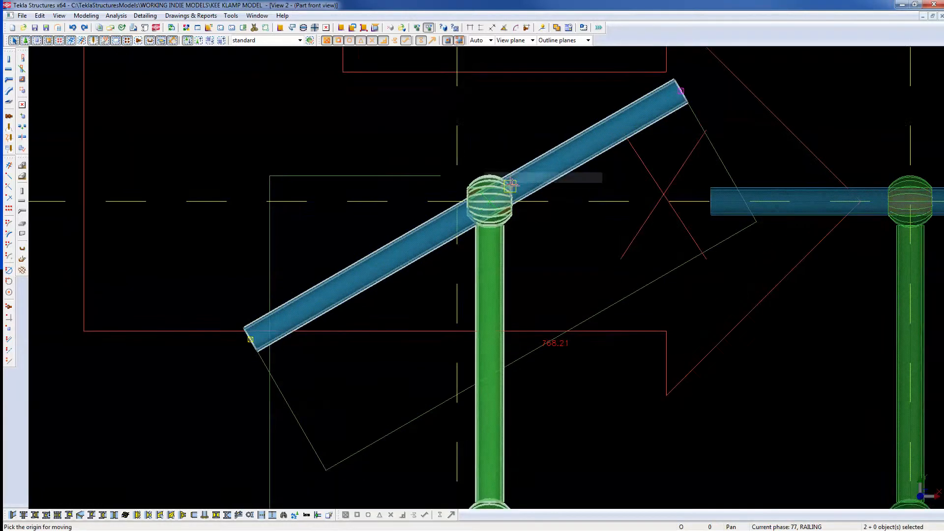
{"action": "scroll", "coordinate": [457, 217], "scroll_direction": "up", "scroll_amount": 4}
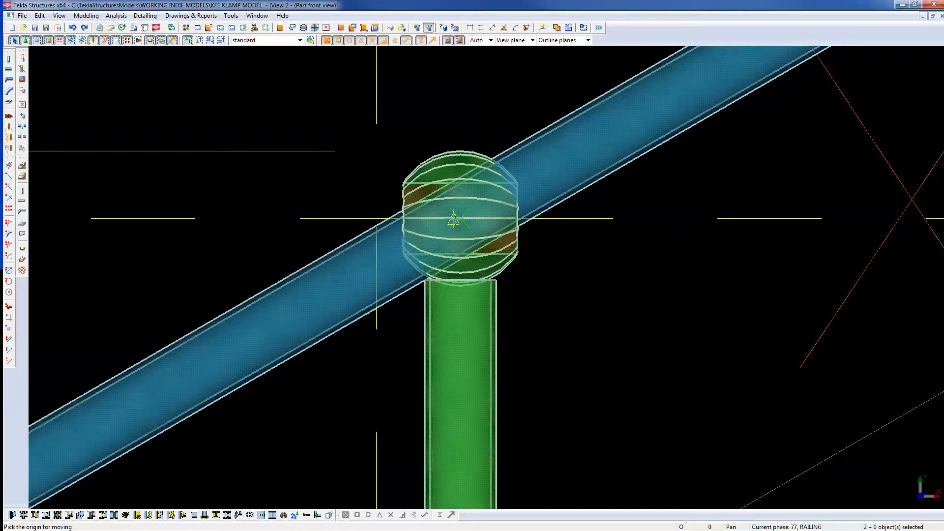
{"action": "left_click", "coordinate": [380, 220]}
{"action": "left_click", "coordinate": [502, 265]}
{"action": "scroll", "coordinate": [469, 207], "scroll_direction": "down", "scroll_amount": 8}
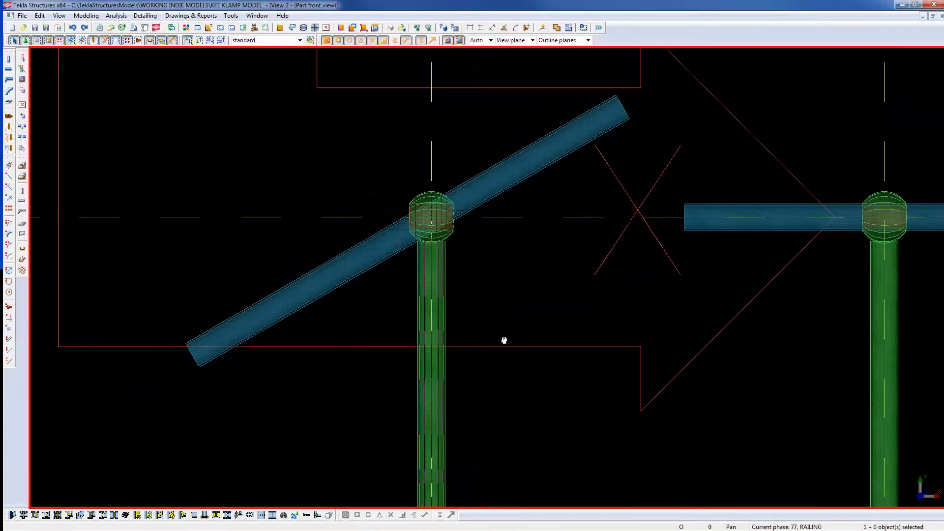
{"action": "middle_click_drag", "start_coordinate": [504, 340], "coordinate": [541, 207]}
Delete the lower horizontal rail on the left post.
{"action": "left_click", "coordinate": [605, 241]}
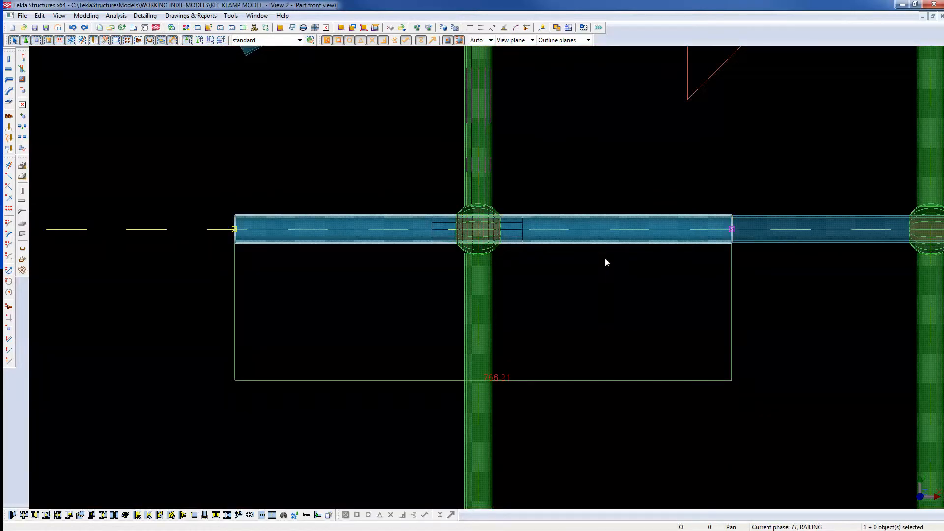
{"action": "key", "text": "Delete"}
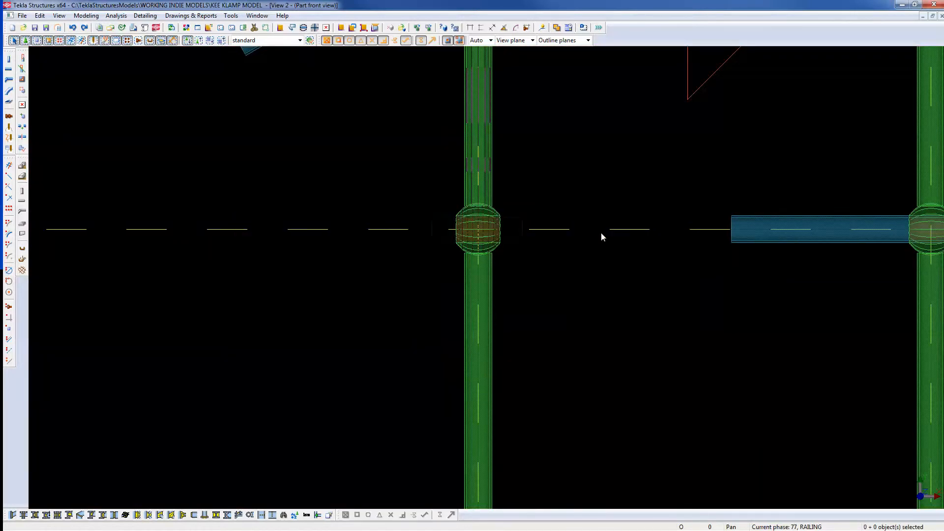
{"action": "middle_click_drag", "start_coordinate": [601, 232], "coordinate": [542, 437]}
{"action": "scroll", "coordinate": [530, 367], "scroll_direction": "down", "scroll_amount": 2}
{"action": "scroll", "coordinate": [512, 325], "scroll_direction": "up", "scroll_amount": 1}
{"action": "scroll", "coordinate": [508, 274], "scroll_direction": "down", "scroll_amount": 1}
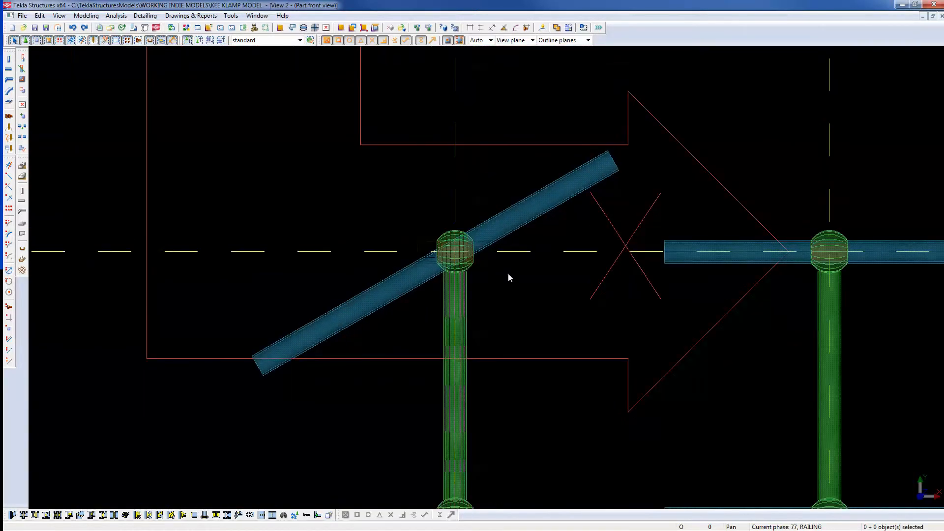
{"action": "scroll", "coordinate": [506, 288], "scroll_direction": "up", "scroll_amount": 1}
{"action": "scroll", "coordinate": [516, 296], "scroll_direction": "down", "scroll_amount": 2}
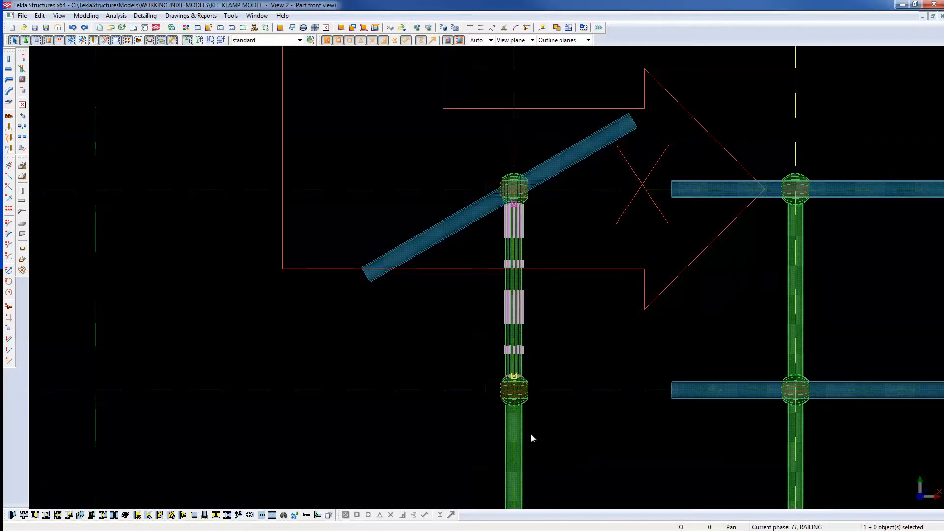
Move the sloped rail further down the post.
{"action": "left_click", "coordinate": [553, 343]}
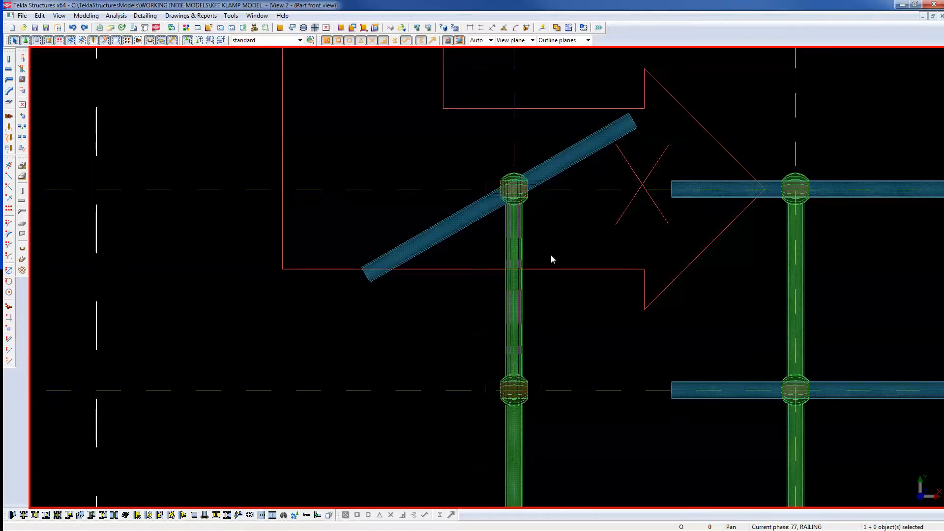
{"action": "left_click", "coordinate": [566, 159]}
{"action": "right_click", "coordinate": [454, 159]}
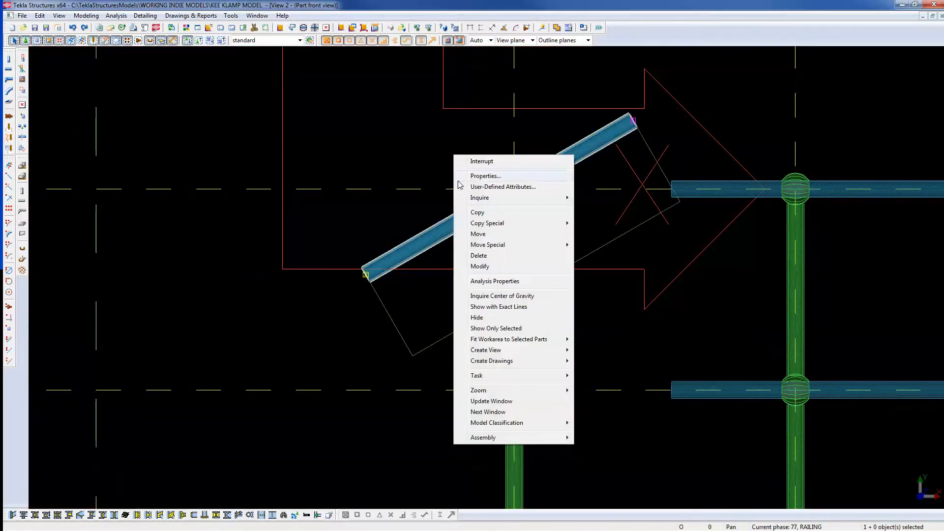
{"action": "left_click", "coordinate": [477, 234]}
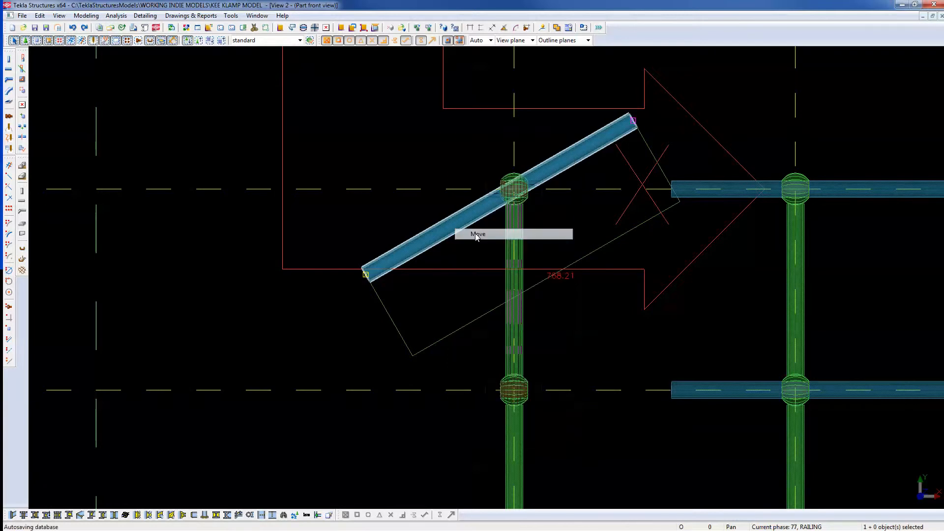
{"action": "left_click", "coordinate": [366, 93]}
{"action": "left_click", "coordinate": [364, 131]}
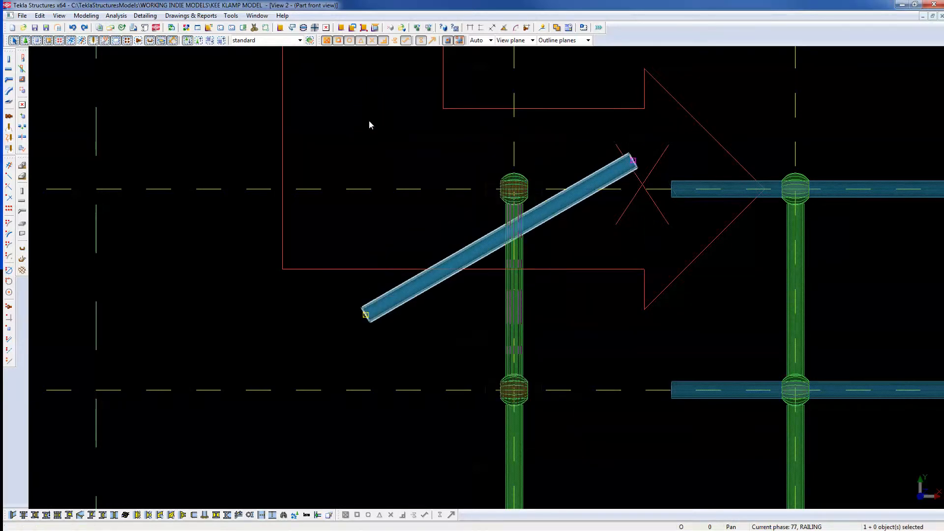
{"action": "middle_click_drag", "start_coordinate": [571, 380], "coordinate": [552, 276]}
{"action": "scroll", "coordinate": [534, 226], "scroll_direction": "up", "scroll_amount": 2}
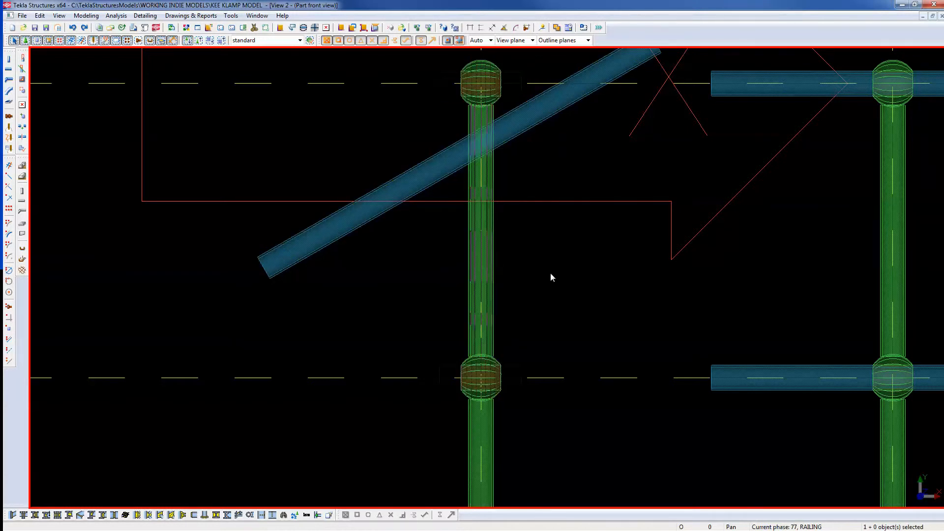
Copy the sloped rail with a 50 offset to make a parallel rail below it.
{"action": "left_click", "coordinate": [549, 122]}
{"action": "right_click", "coordinate": [565, 128]}
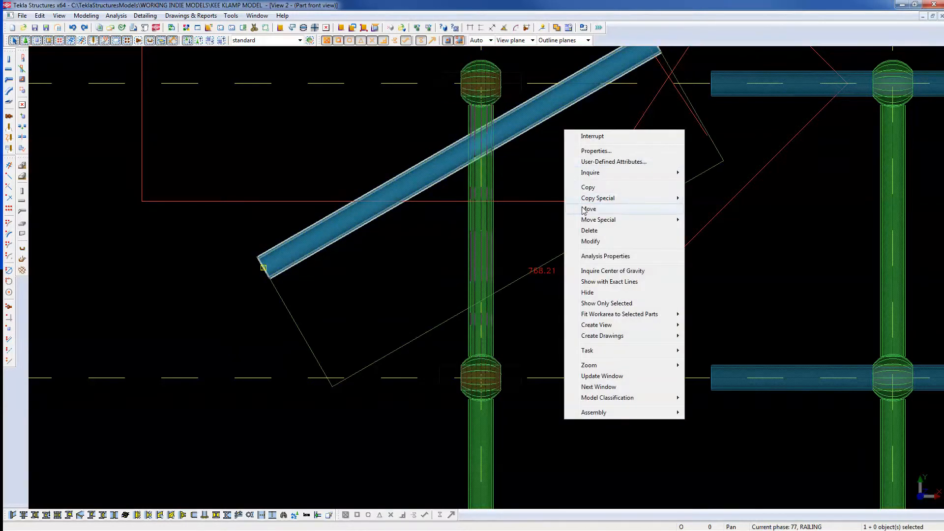
{"action": "left_click", "coordinate": [585, 209]}
{"action": "left_click", "coordinate": [588, 158]}
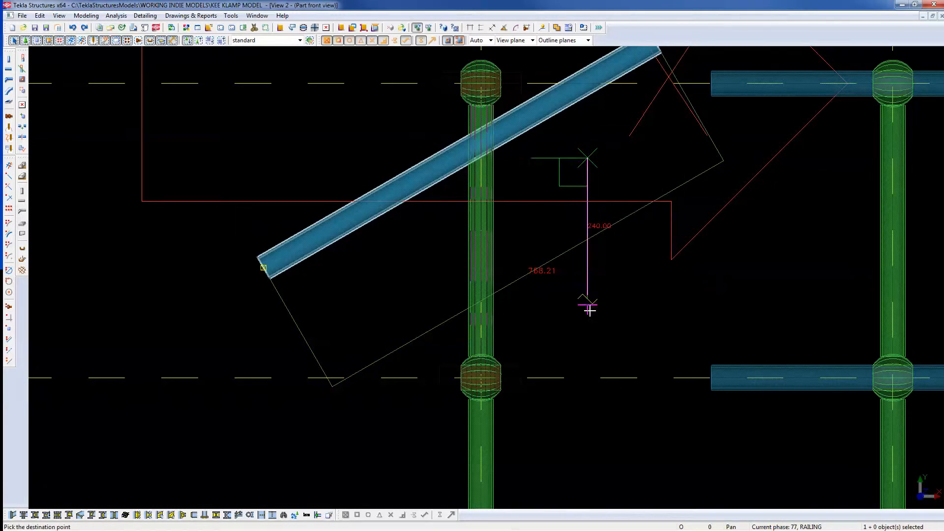
{"action": "type", "text": "50"}
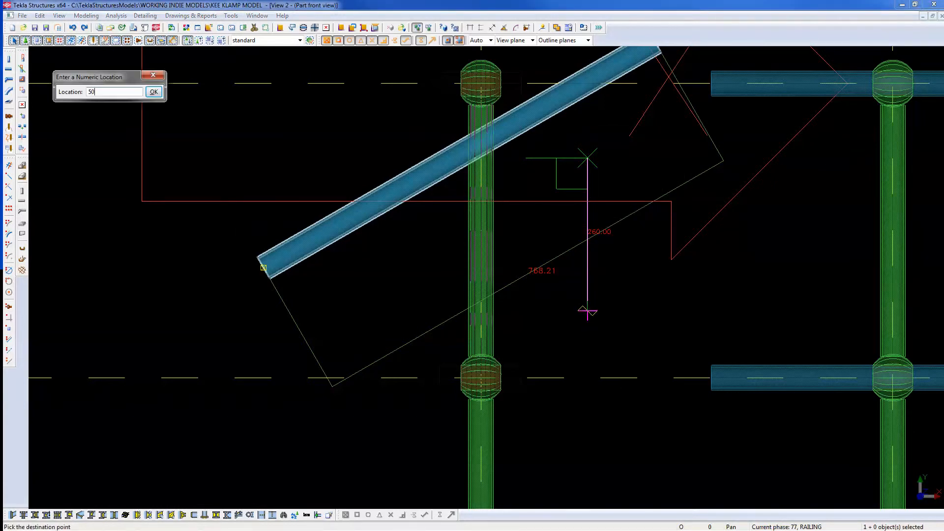
{"action": "key", "text": "Return"}
{"action": "right_click", "coordinate": [588, 313]}
{"action": "left_click", "coordinate": [597, 318]}
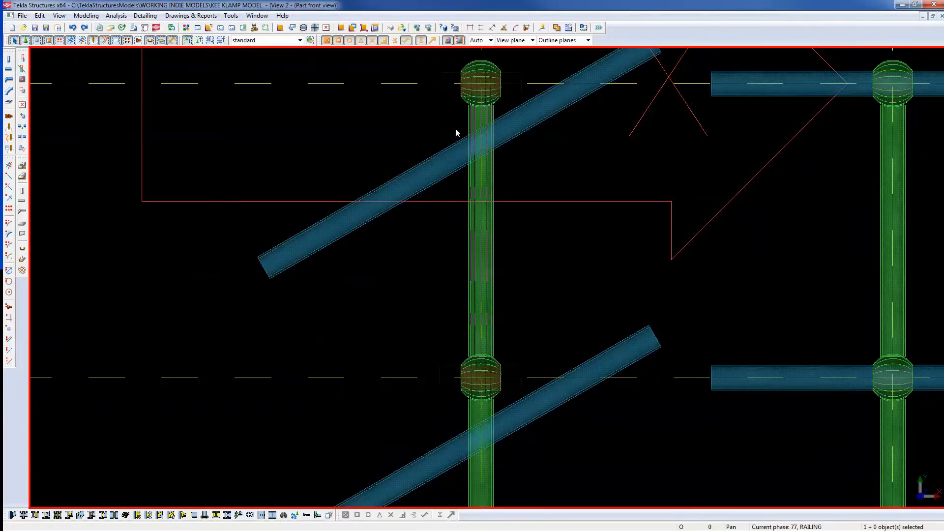
Zoom to the ball-topped post and check the horizontal tube's Beam Properties.
{"action": "middle_click_drag", "start_coordinate": [455, 128], "coordinate": [459, 208]}
{"action": "scroll", "coordinate": [574, 236], "scroll_direction": "up", "scroll_amount": 3}
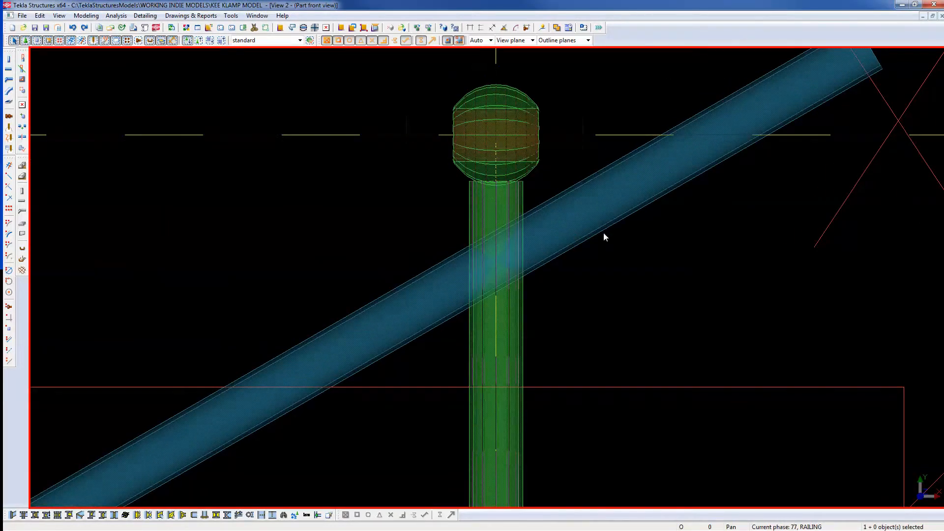
{"action": "middle_click_drag", "start_coordinate": [604, 237], "coordinate": [597, 326]}
{"action": "scroll", "coordinate": [513, 197], "scroll_direction": "up", "scroll_amount": 3}
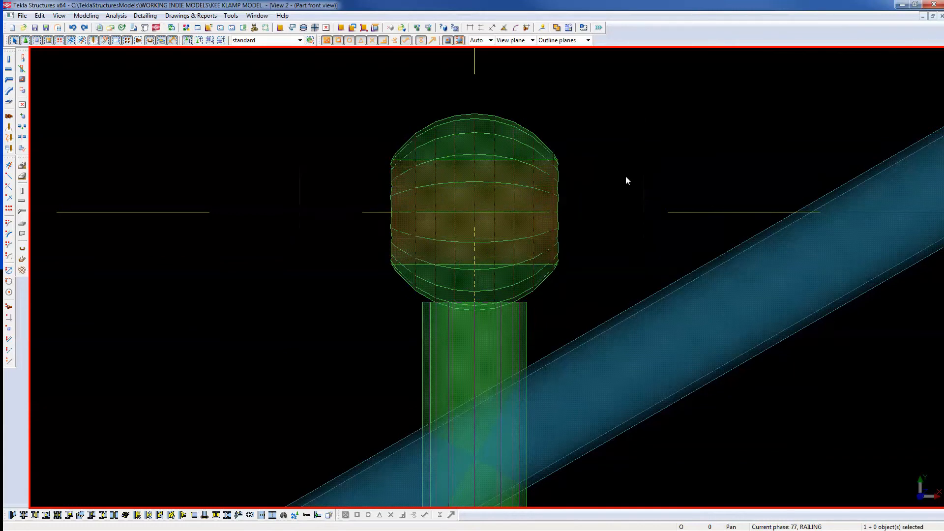
{"action": "left_click", "coordinate": [600, 188]}
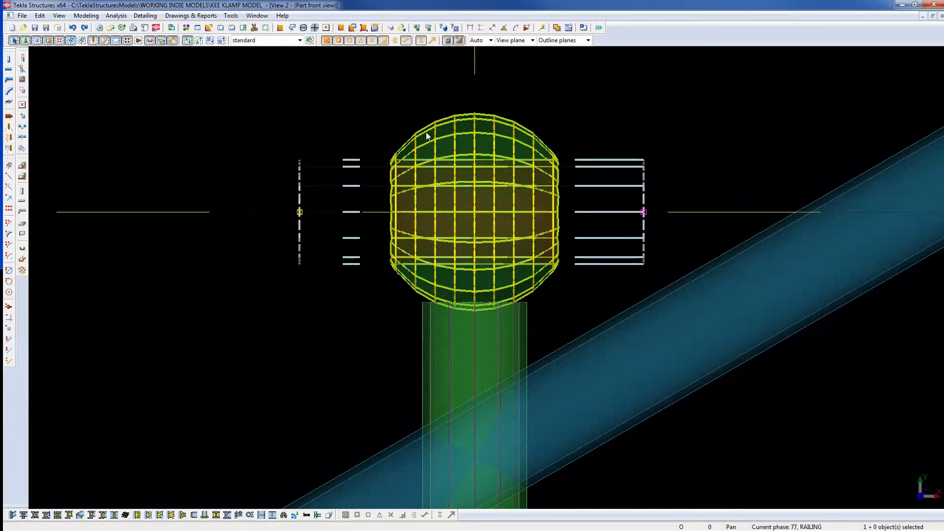
{"action": "left_click", "coordinate": [554, 104]}
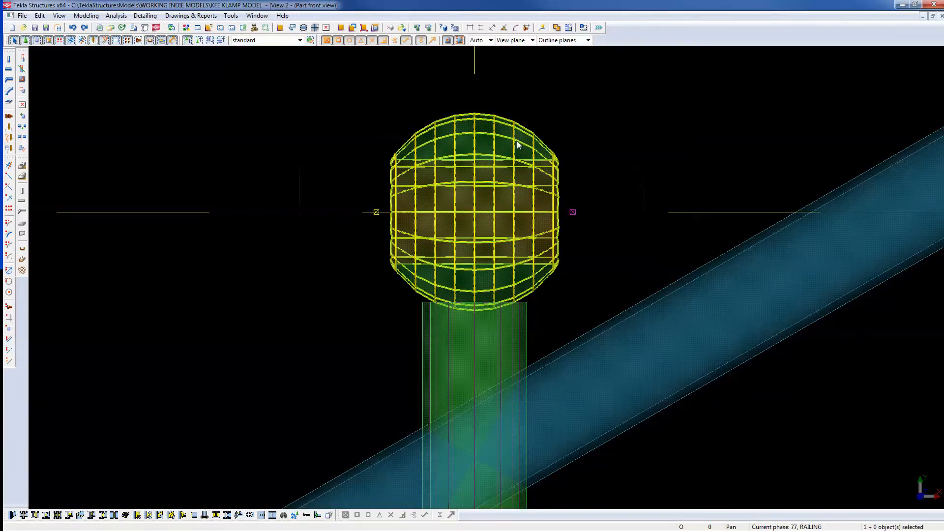
{"action": "double_click", "coordinate": [585, 165]}
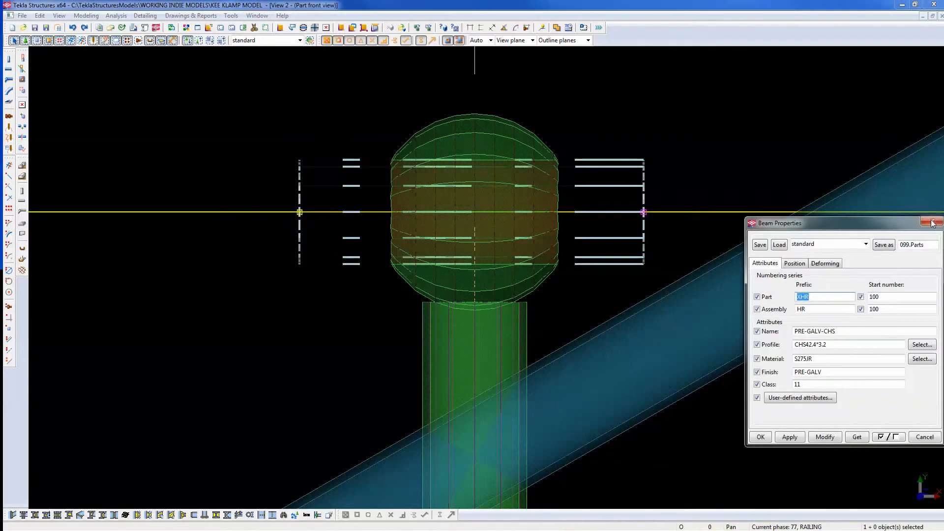
{"action": "left_click", "coordinate": [933, 221]}
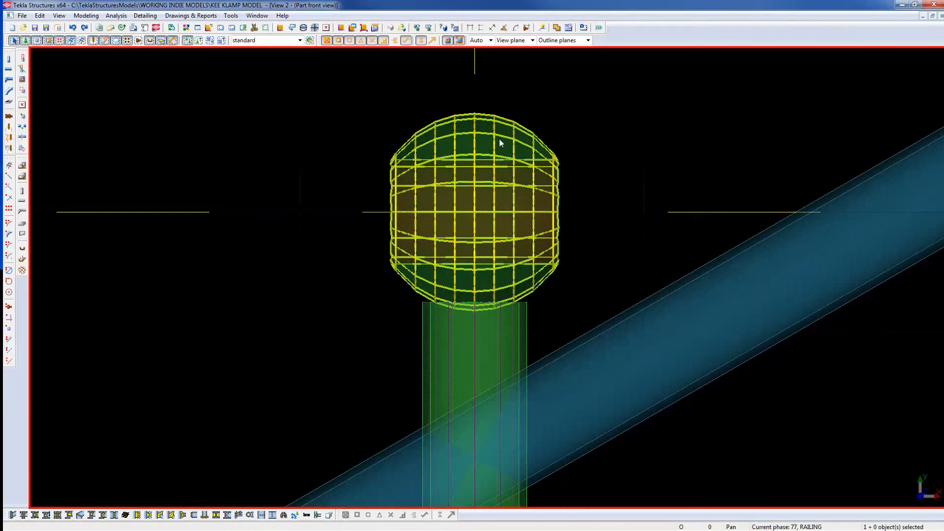
Select the ball coupling, the post beneath it and the coupling's side clamp parts.
{"action": "left_click", "coordinate": [498, 139]}
{"action": "left_click", "coordinate": [503, 353]}
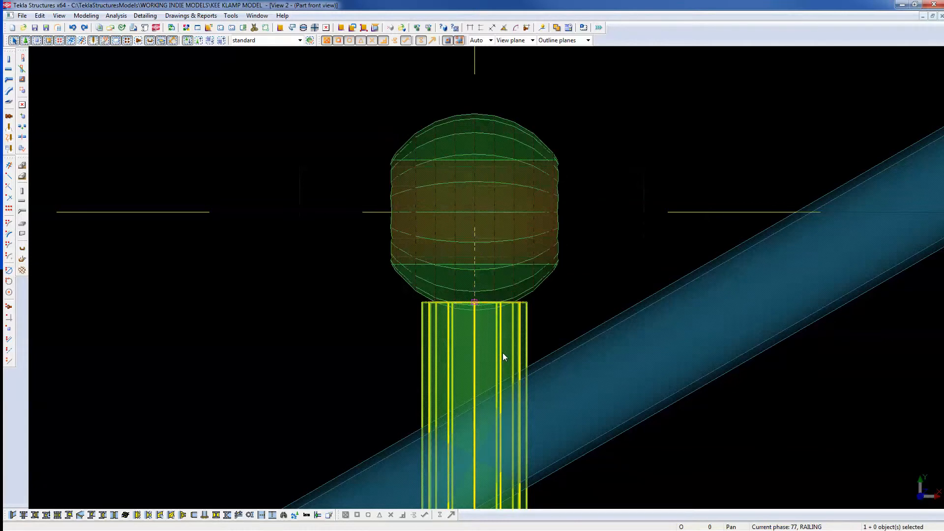
{"action": "scroll", "coordinate": [581, 190], "scroll_direction": "down", "scroll_amount": 2}
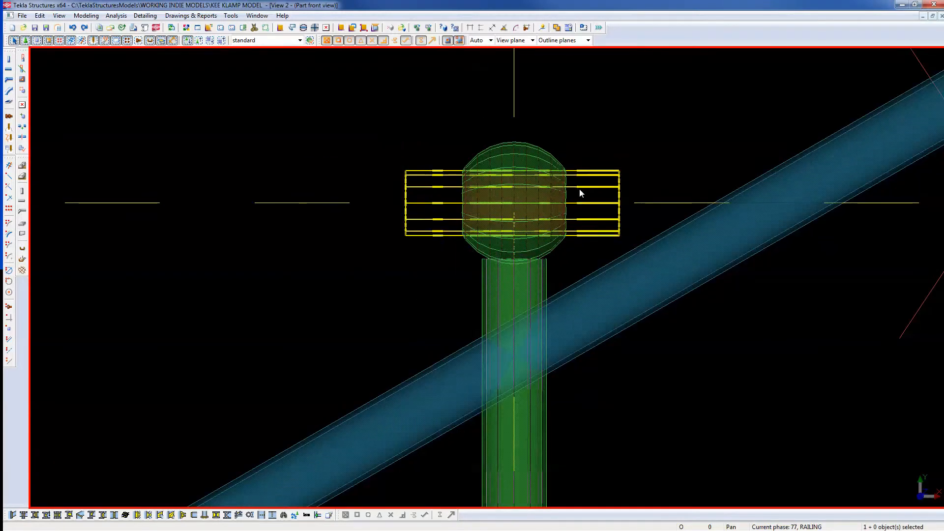
{"action": "left_click_drag", "start_coordinate": [368, 114], "coordinate": [652, 309]}
Rotate the top coupling parts 30 degrees about the ball's centre.
{"action": "right_click", "coordinate": [635, 131]}
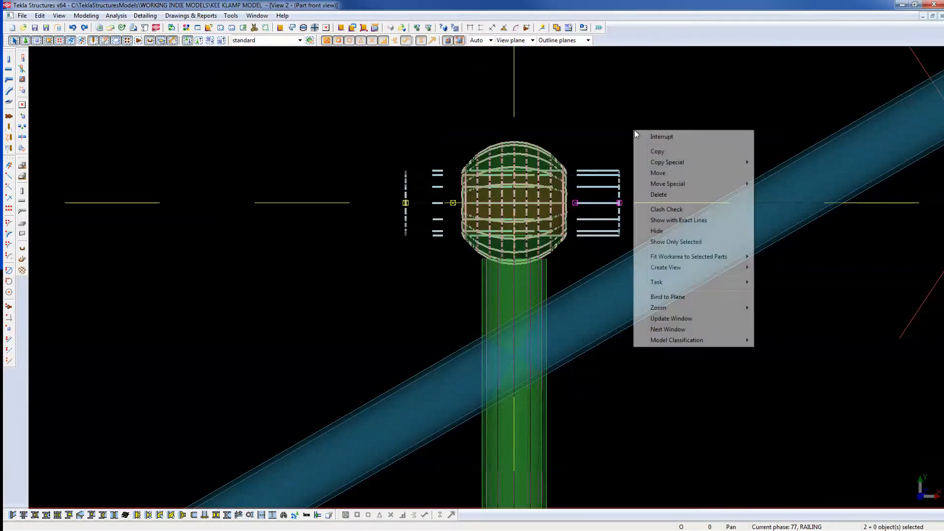
{"action": "mouse_move", "coordinate": [669, 185]}
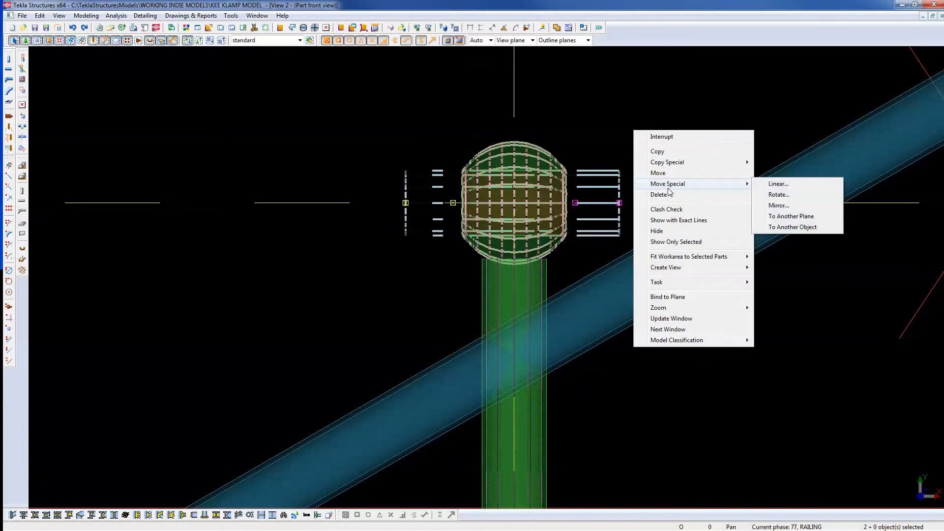
{"action": "left_click", "coordinate": [779, 195]}
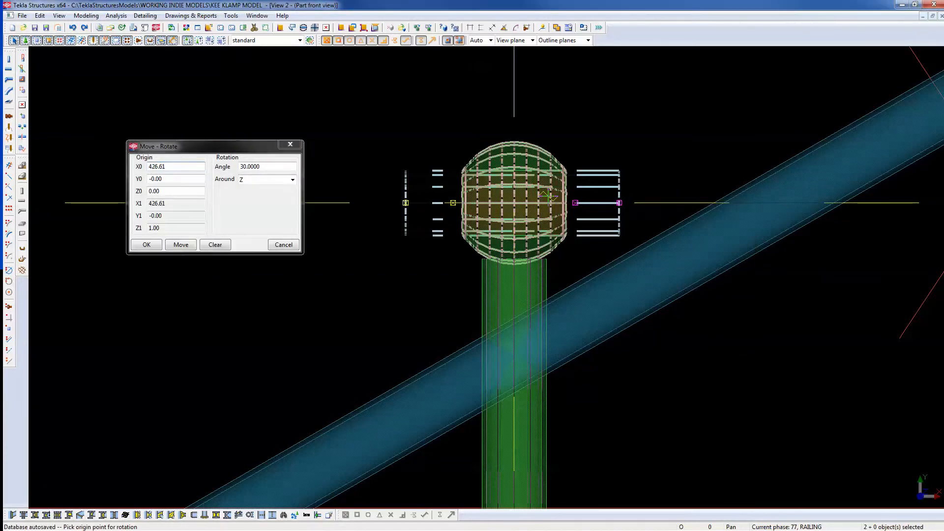
{"action": "scroll", "coordinate": [499, 206], "scroll_direction": "up", "scroll_amount": 2}
{"action": "left_click", "coordinate": [501, 208]}
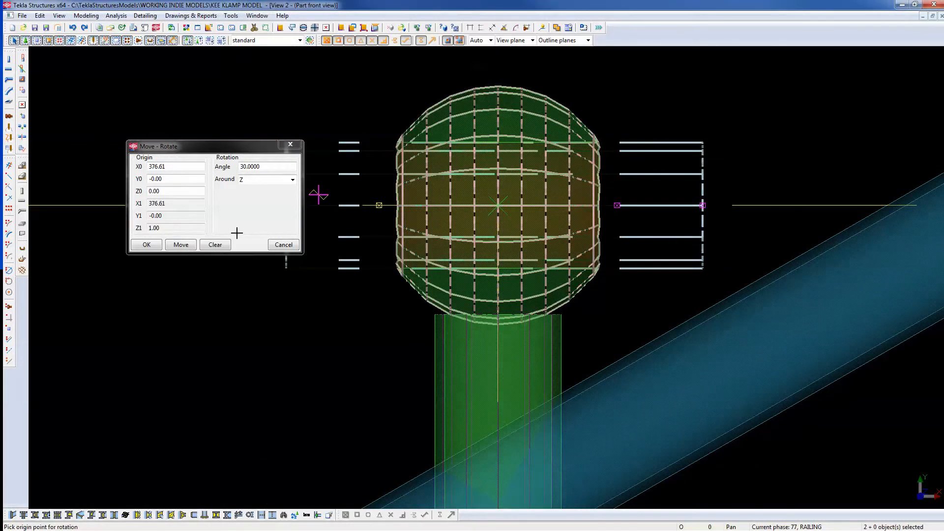
{"action": "left_click", "coordinate": [192, 246]}
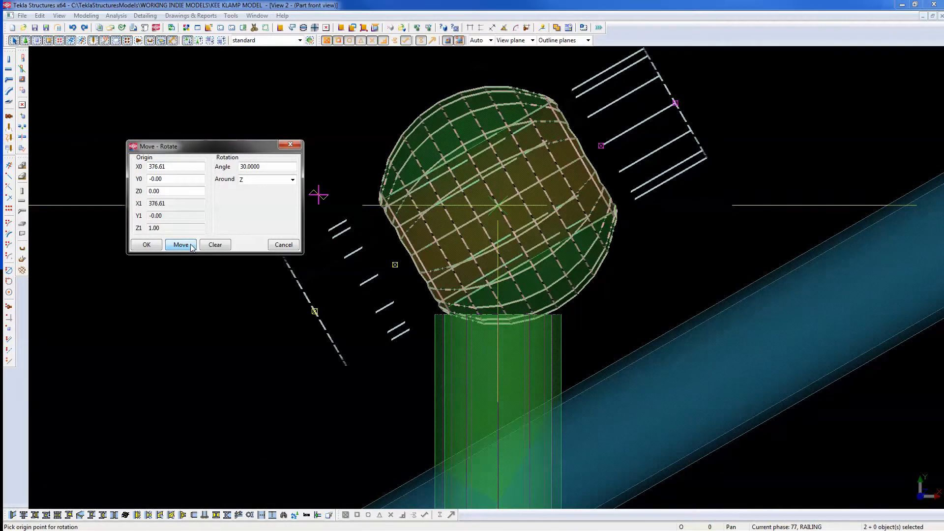
{"action": "right_click", "coordinate": [645, 241]}
{"action": "left_click", "coordinate": [655, 249]}
{"action": "scroll", "coordinate": [660, 252], "scroll_direction": "down", "scroll_amount": 4}
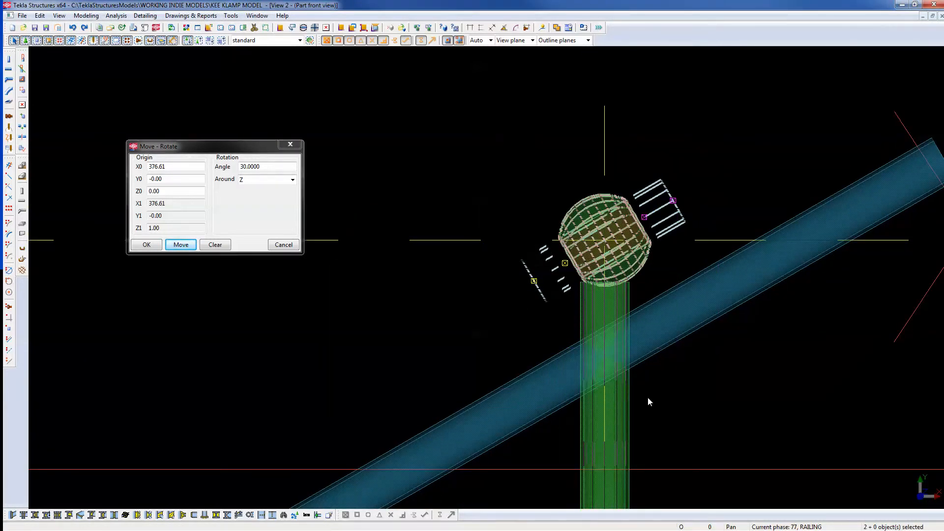
Move the top coupling and post down so the coupling sits on the sloped rail.
{"action": "left_click", "coordinate": [619, 409], "text": "ctrl"}
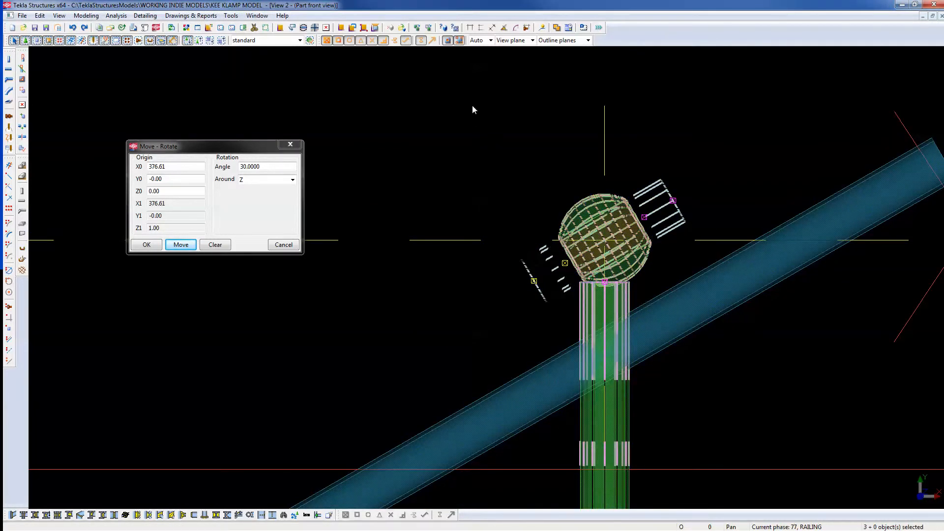
{"action": "left_click_drag", "start_coordinate": [445, 75], "coordinate": [751, 395]}
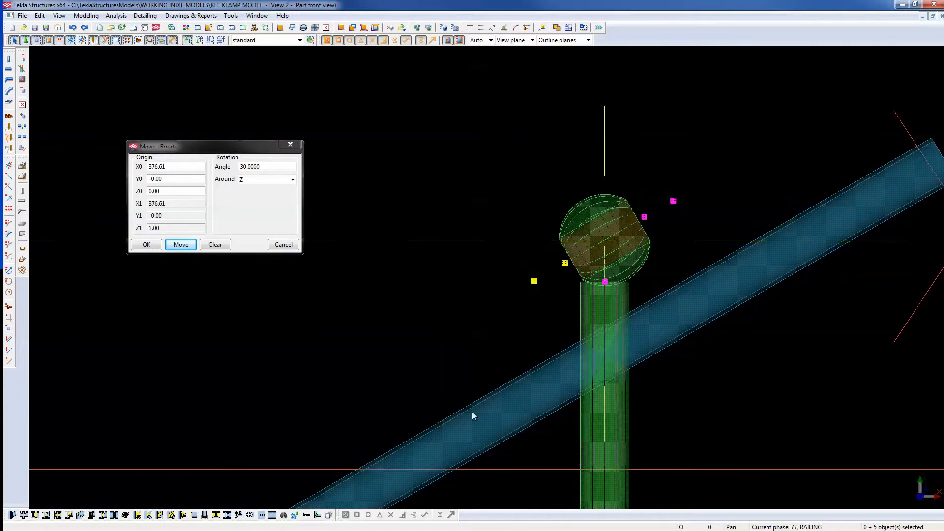
{"action": "right_click", "coordinate": [427, 169]}
{"action": "left_click", "coordinate": [455, 210]}
{"action": "left_click", "coordinate": [428, 104]}
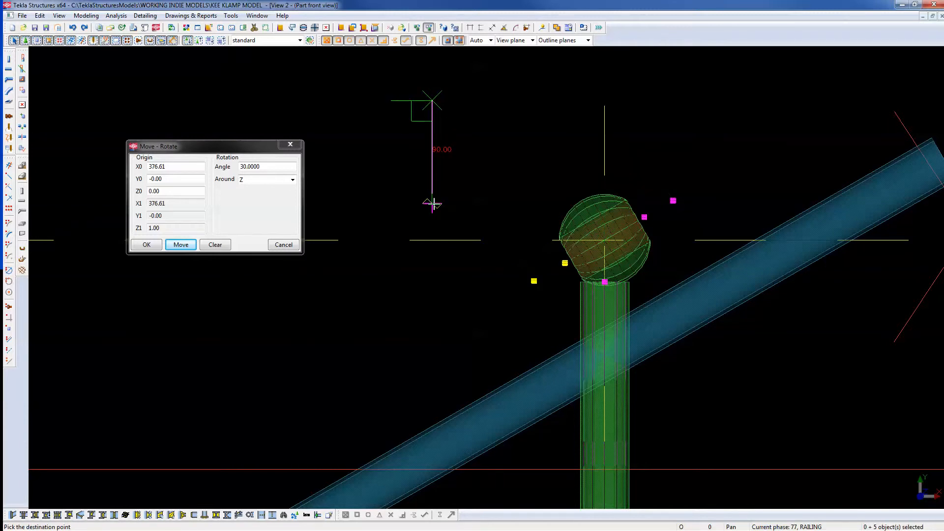
{"action": "left_click", "coordinate": [434, 212]}
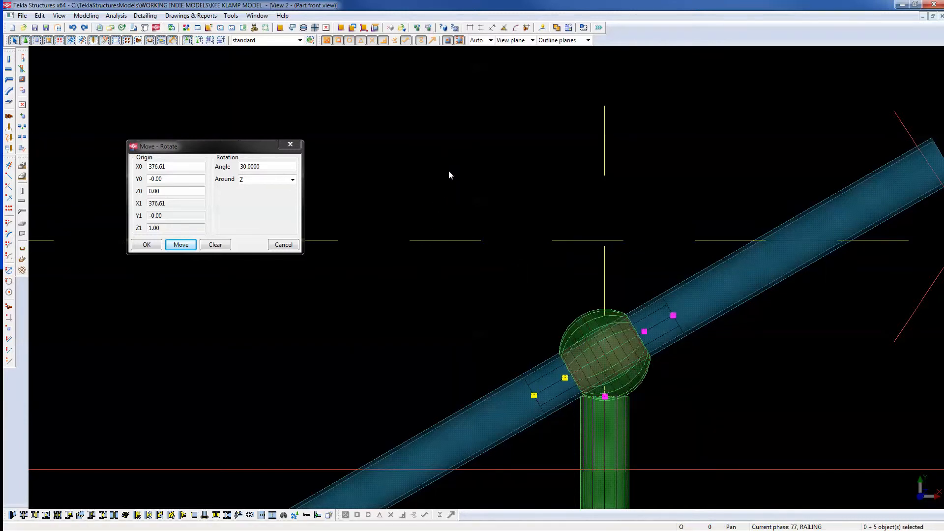
{"action": "left_click", "coordinate": [448, 171]}
Bring the post and rail into view and begin selecting the lower coupling.
{"action": "scroll", "coordinate": [552, 241], "scroll_direction": "down", "scroll_amount": 2}
{"action": "middle_click_drag", "start_coordinate": [610, 394], "coordinate": [624, 225]}
{"action": "left_click", "coordinate": [596, 129]}
{"action": "scroll", "coordinate": [596, 125], "scroll_direction": "up", "scroll_amount": 4}
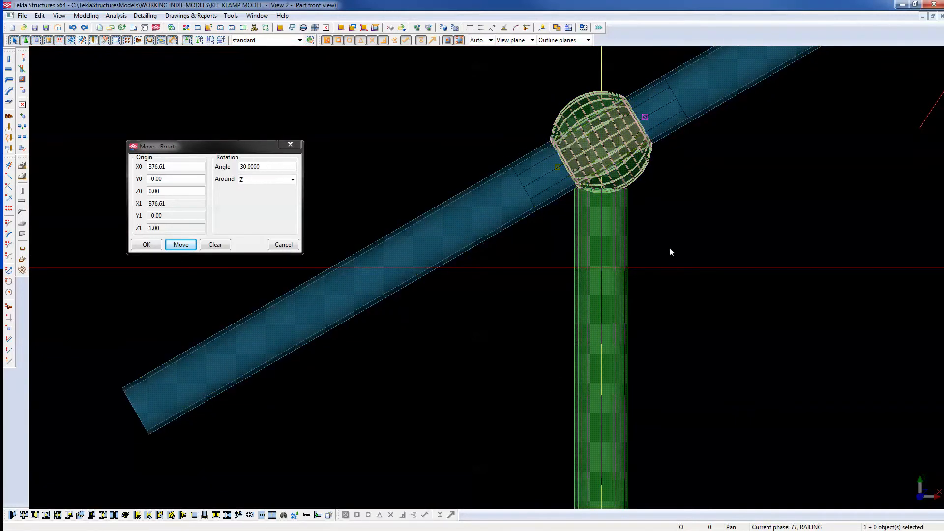
{"action": "left_click", "coordinate": [694, 152]}
{"action": "scroll", "coordinate": [672, 278], "scroll_direction": "down", "scroll_amount": 3}
{"action": "middle_click_drag", "start_coordinate": [674, 355], "coordinate": [700, 182]}
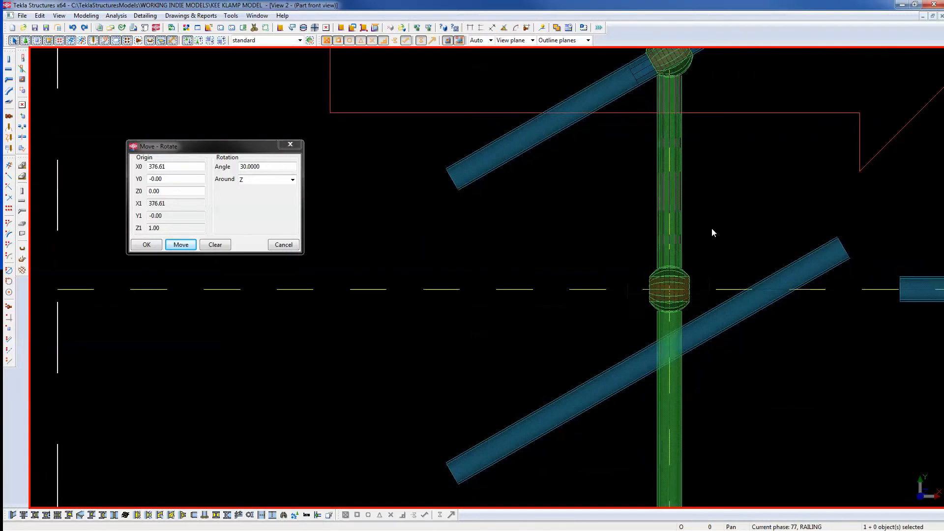
Select and delete the lower coupling.
{"action": "scroll", "coordinate": [654, 331], "scroll_direction": "up", "scroll_amount": 2}
{"action": "left_click_drag", "start_coordinate": [512, 175], "coordinate": [790, 382]}
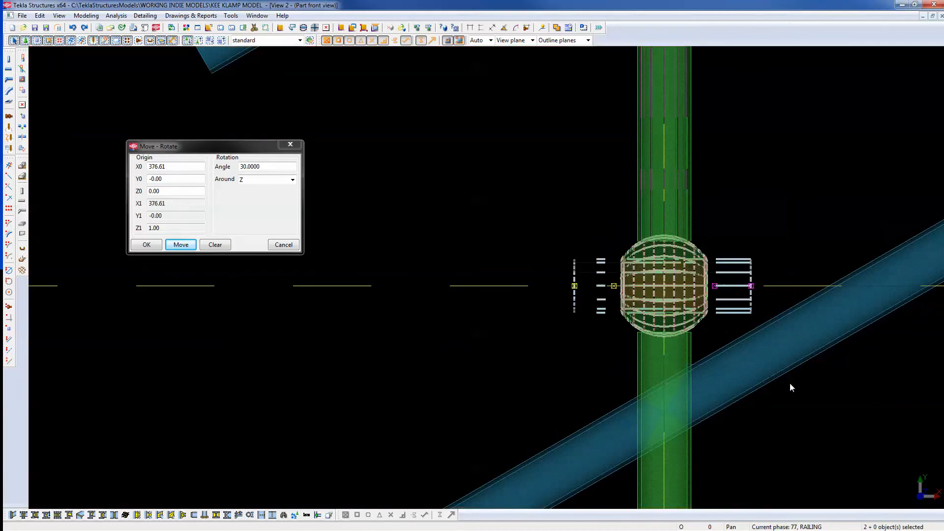
{"action": "middle_click_drag", "start_coordinate": [766, 184], "coordinate": [730, 161]}
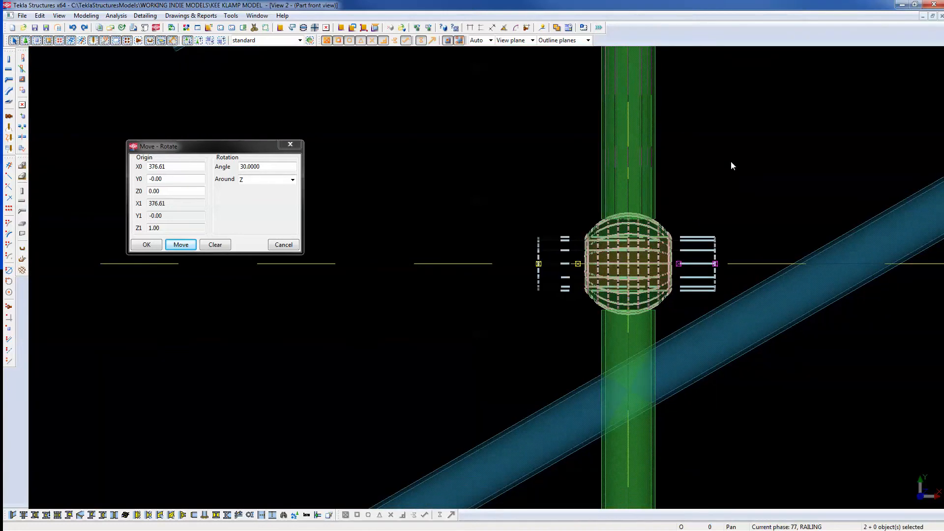
{"action": "key", "text": "Delete"}
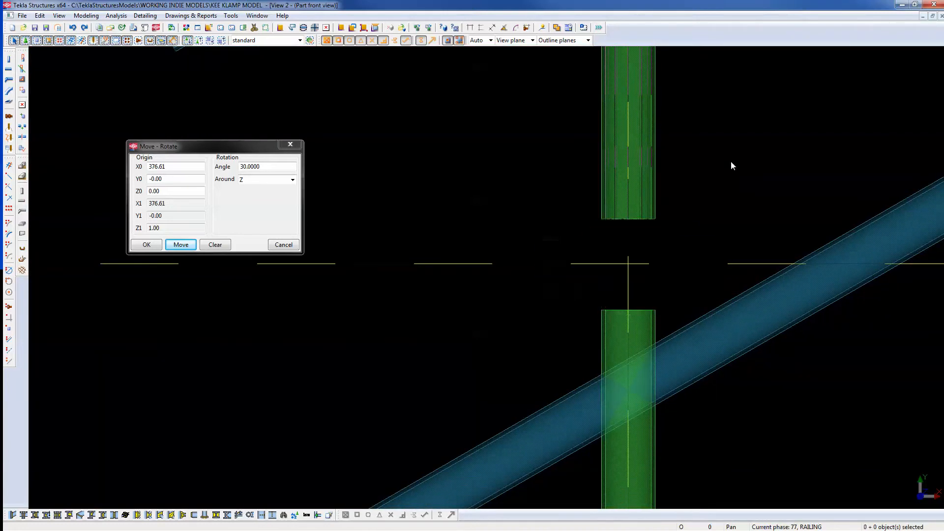
Close the gap between the two post segments with a linear move of their end points.
{"action": "left_click", "coordinate": [653, 321]}
{"action": "left_click", "coordinate": [642, 200], "text": "shift"}
{"action": "left_click_drag", "start_coordinate": [546, 172], "coordinate": [654, 347], "text": "alt"}
{"action": "right_click", "coordinate": [707, 154]}
{"action": "mouse_move", "coordinate": [733, 205]}
{"action": "left_click", "coordinate": [842, 205]}
{"action": "left_click", "coordinate": [730, 85]}
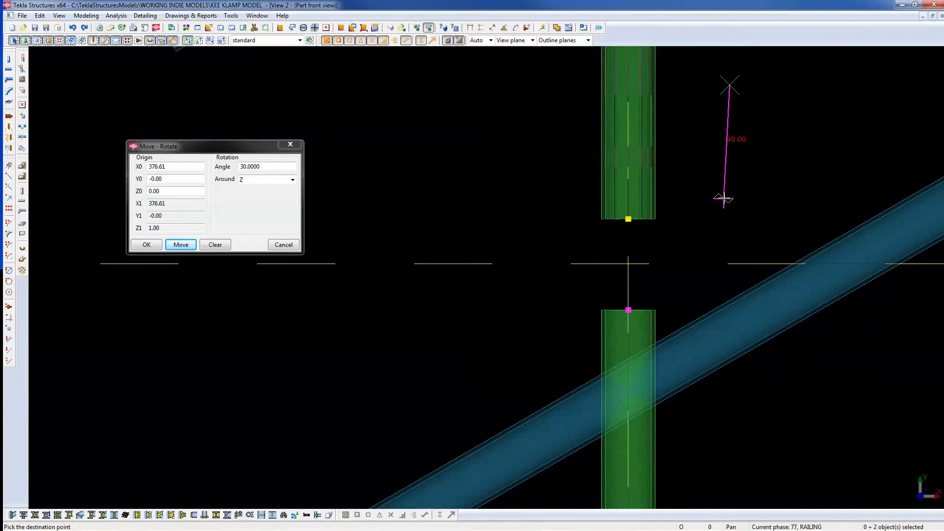
{"action": "left_click", "coordinate": [730, 212]}
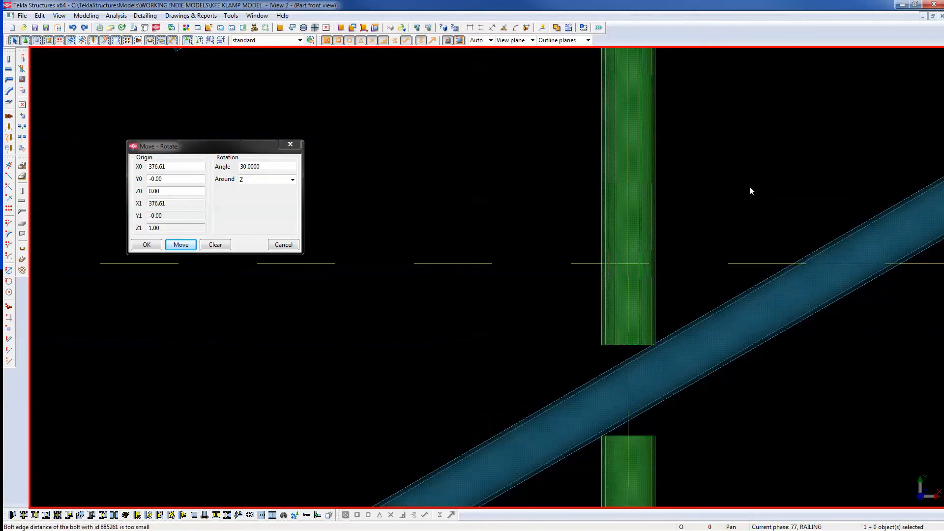
Copy the rotated top coupling 500 lower onto the lower inclined rail.
{"action": "scroll", "coordinate": [749, 186], "scroll_direction": "down", "scroll_amount": 3}
{"action": "left_click_drag", "start_coordinate": [581, 124], "coordinate": [719, 256]}
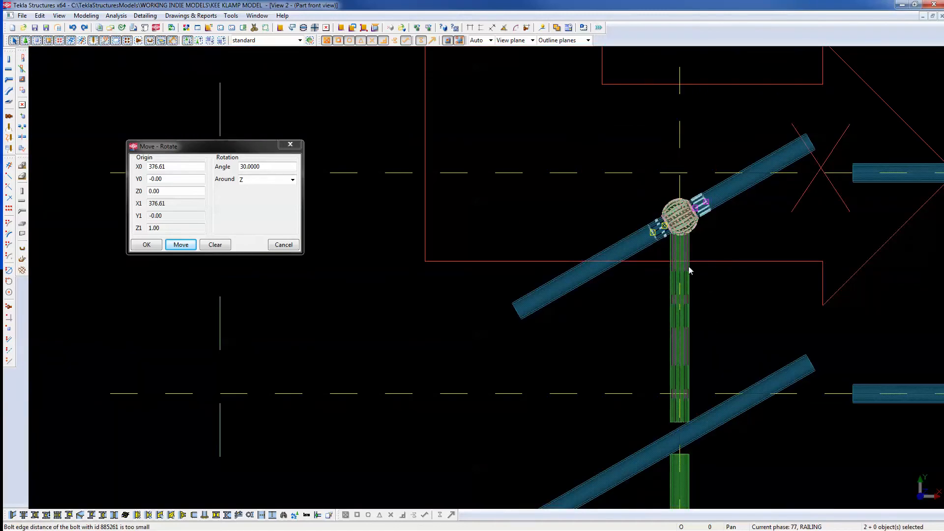
{"action": "right_click", "coordinate": [580, 147]}
{"action": "left_click", "coordinate": [595, 168]}
{"action": "left_click", "coordinate": [476, 173]}
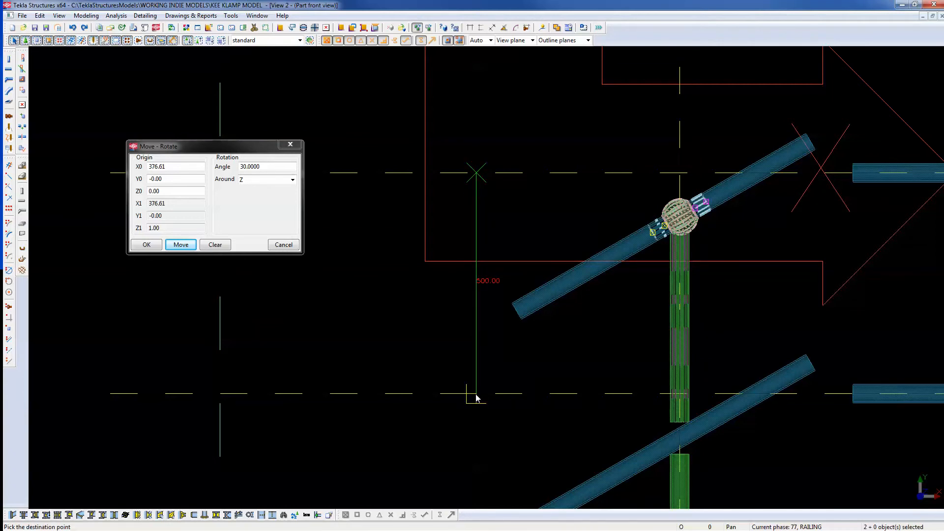
{"action": "right_click", "coordinate": [468, 350]}
{"action": "left_click", "coordinate": [494, 359]}
Refresh the view and pan to the base plate.
{"action": "right_click", "coordinate": [491, 356]}
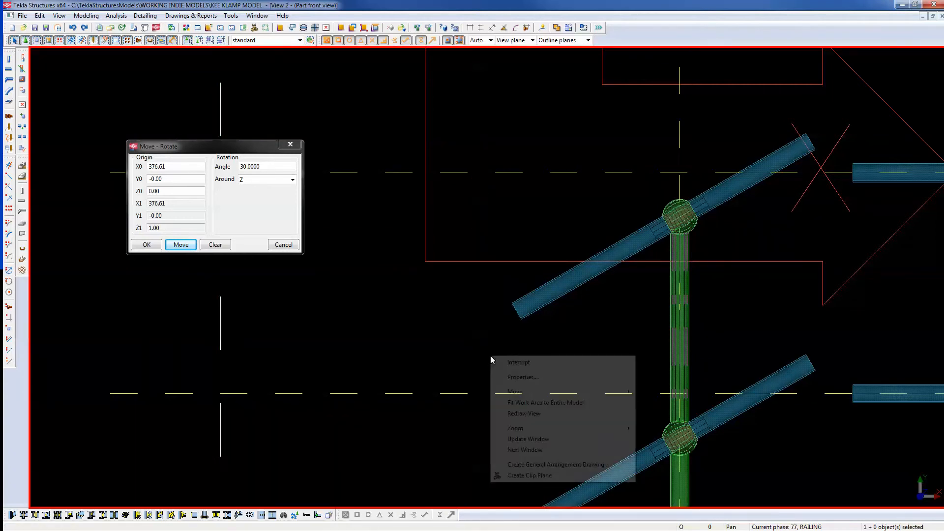
{"action": "left_click", "coordinate": [507, 413]}
{"action": "middle_click_drag", "start_coordinate": [731, 473], "coordinate": [650, 310]}
{"action": "scroll", "coordinate": [713, 359], "scroll_direction": "down", "scroll_amount": 2}
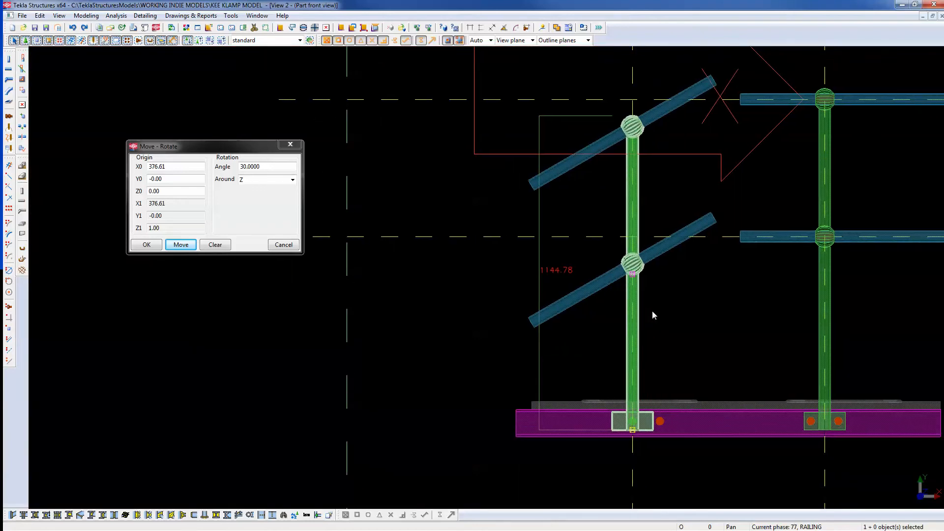
{"action": "scroll", "coordinate": [635, 116], "scroll_direction": "up", "scroll_amount": 4}
{"action": "scroll", "coordinate": [585, 172], "scroll_direction": "down", "scroll_amount": 5}
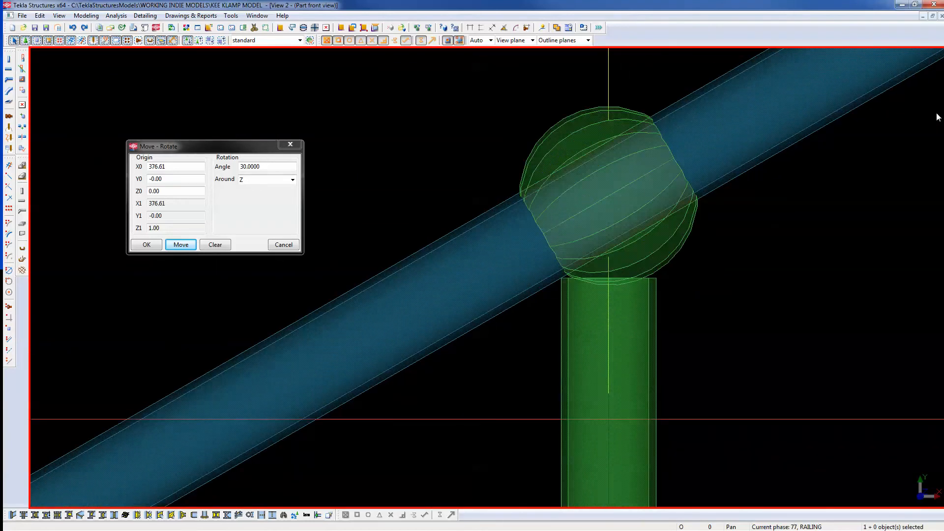
{"action": "scroll", "coordinate": [578, 205], "scroll_direction": "down", "scroll_amount": 1}
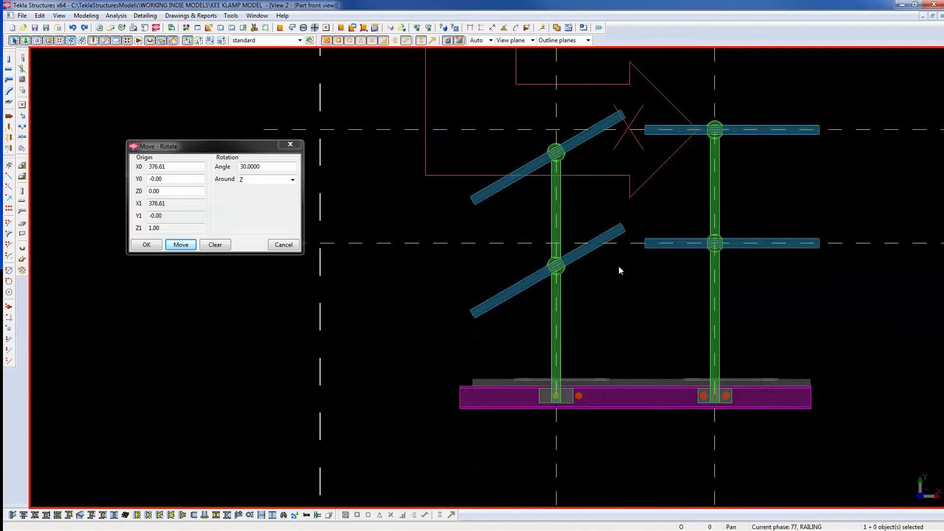
Switch to the 3D rendered view and redraw it around the column base.
{"action": "key", "text": "ctrl+Tab"}
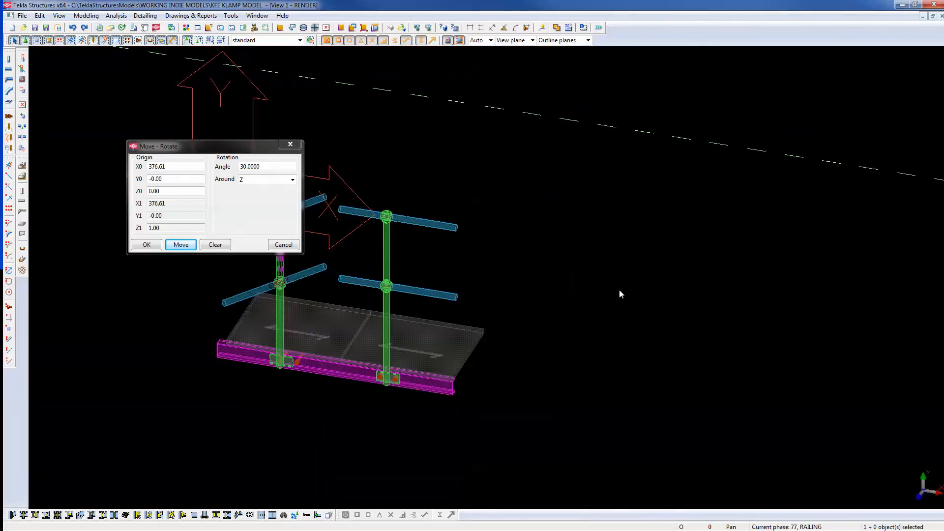
{"action": "middle_click_drag", "start_coordinate": [449, 284], "coordinate": [670, 333]}
{"action": "scroll", "coordinate": [604, 311], "scroll_direction": "up", "scroll_amount": 4}
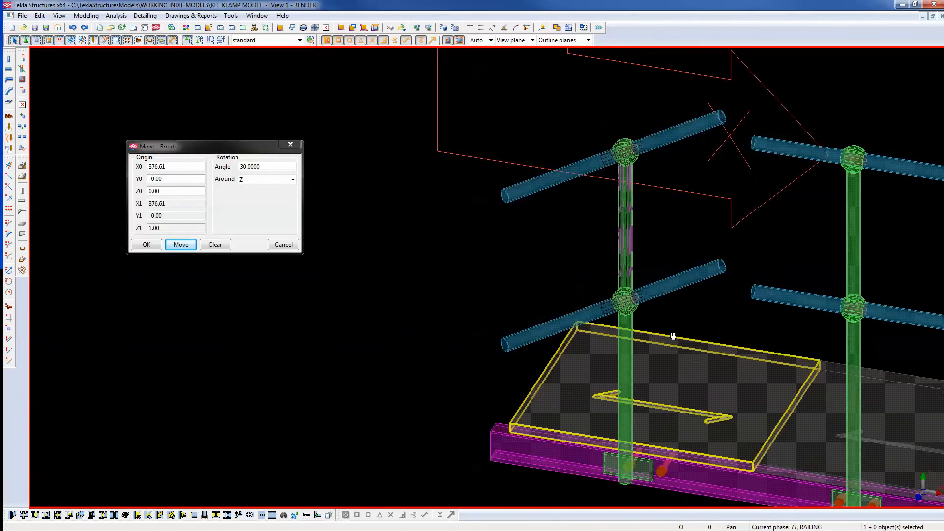
{"action": "right_click", "coordinate": [660, 249]}
{"action": "left_click", "coordinate": [694, 307]}
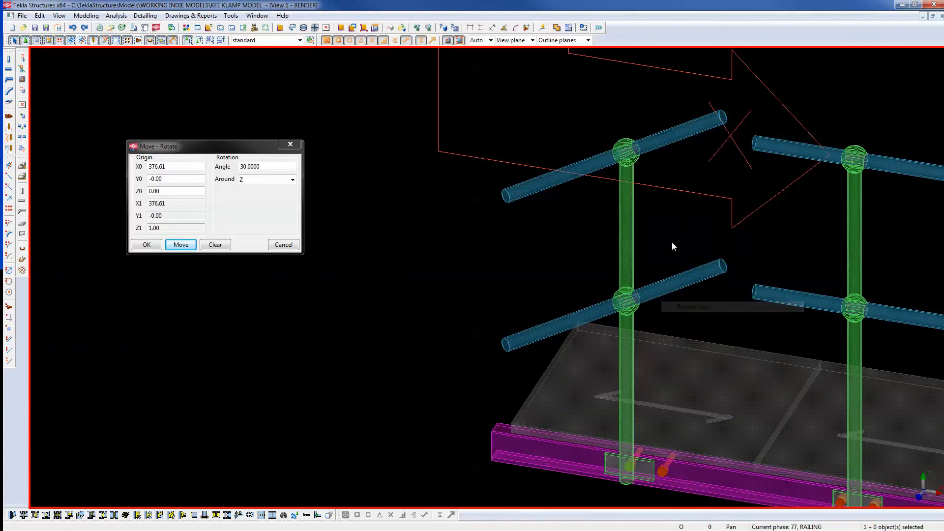
{"action": "scroll", "coordinate": [659, 242], "scroll_direction": "down", "scroll_amount": 4}
{"action": "scroll", "coordinate": [643, 374], "scroll_direction": "up", "scroll_amount": 5}
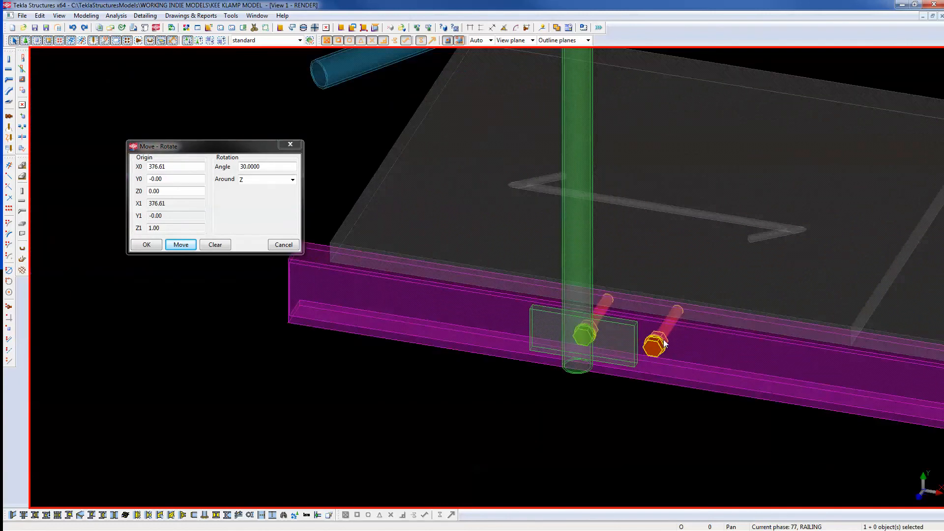
Move the stray bolt onto the inclined post's base plate.
{"action": "right_click", "coordinate": [630, 405]}
{"action": "left_click", "coordinate": [655, 272]}
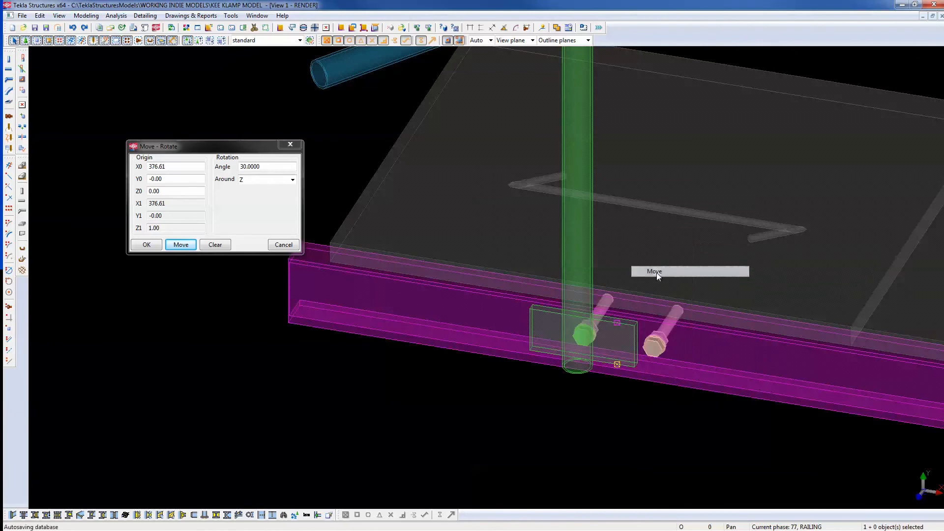
{"action": "left_click", "coordinate": [686, 431]}
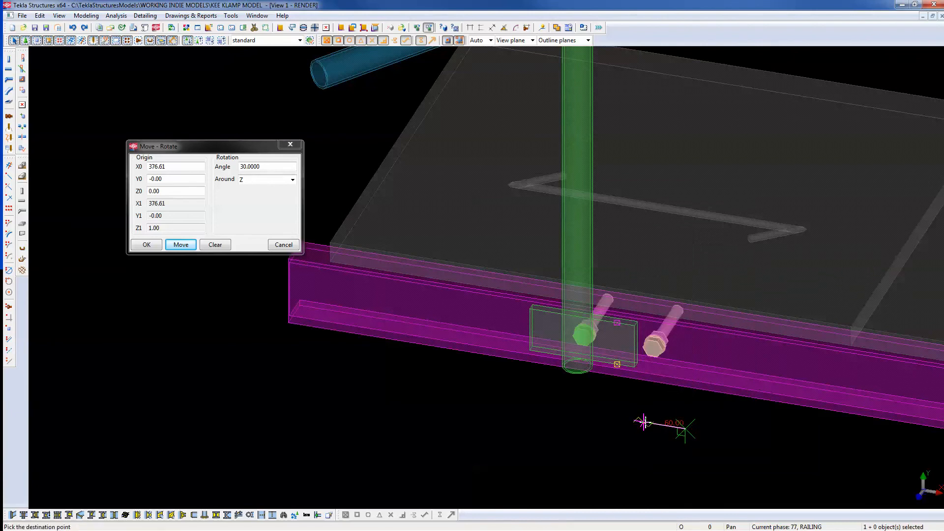
{"action": "left_click", "coordinate": [652, 422]}
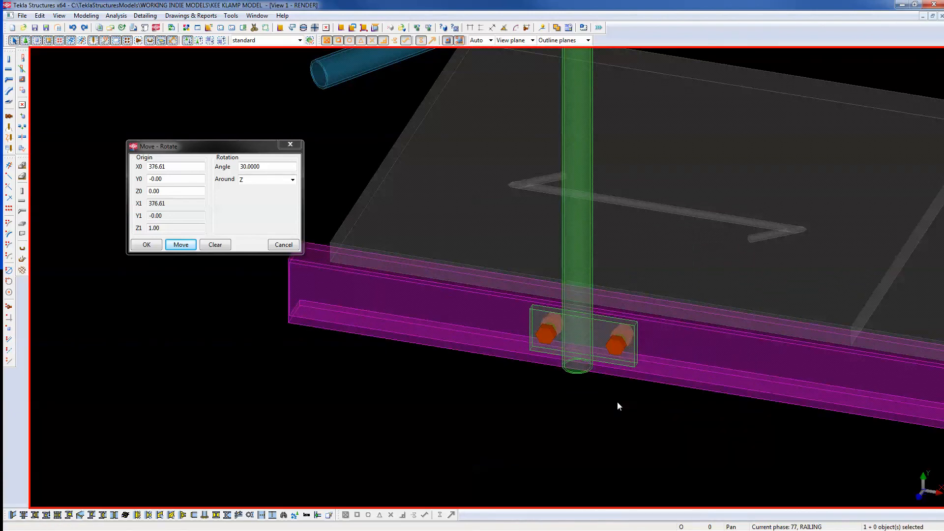
{"action": "scroll", "coordinate": [594, 379], "scroll_direction": "down", "scroll_amount": 3}
{"action": "scroll", "coordinate": [594, 379], "scroll_direction": "down", "scroll_amount": 3}
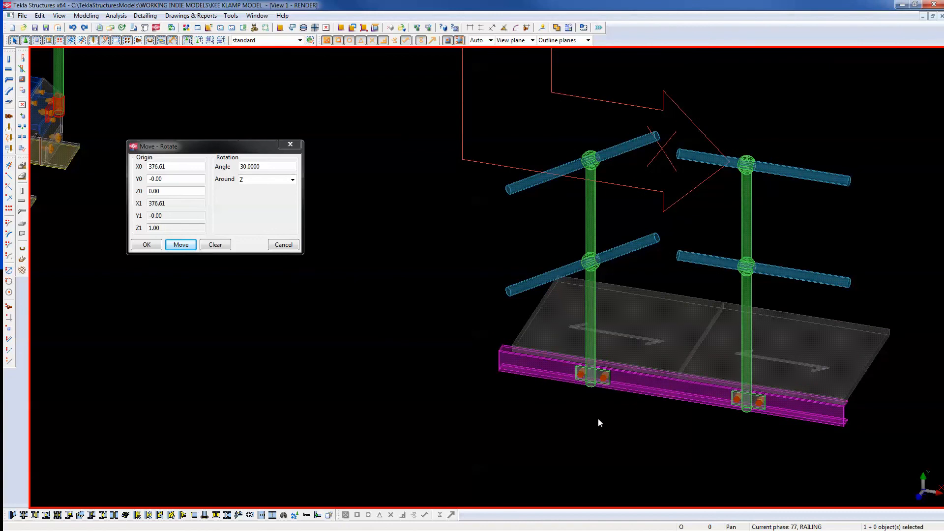
{"action": "left_click", "coordinate": [625, 394]}
{"action": "left_click", "coordinate": [526, 447]}
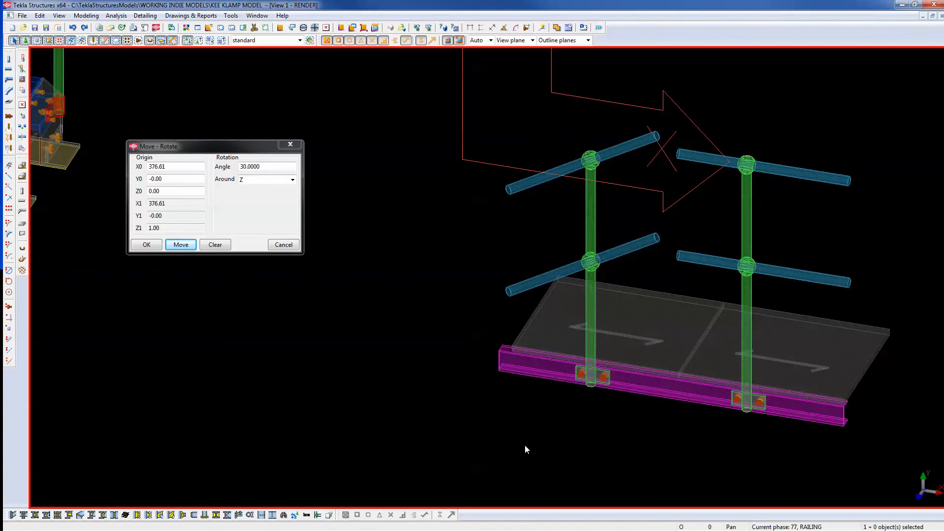